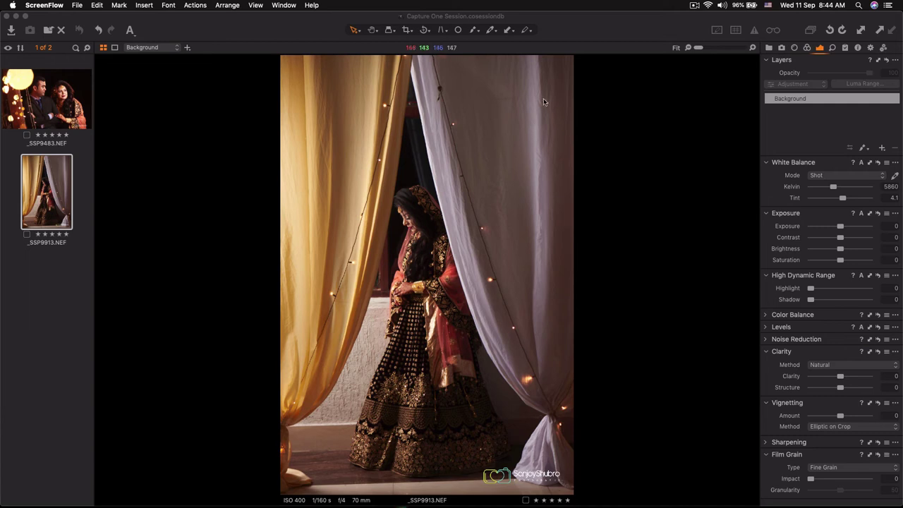
# Show the session Library and switch the browser to a grid of enlarged thumbnails
pyautogui.click(564, 28)
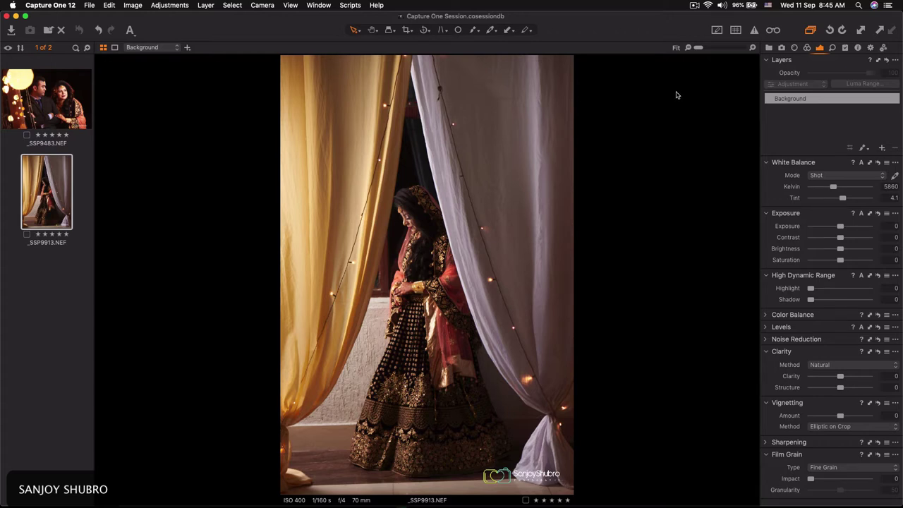
pyautogui.click(768, 48)
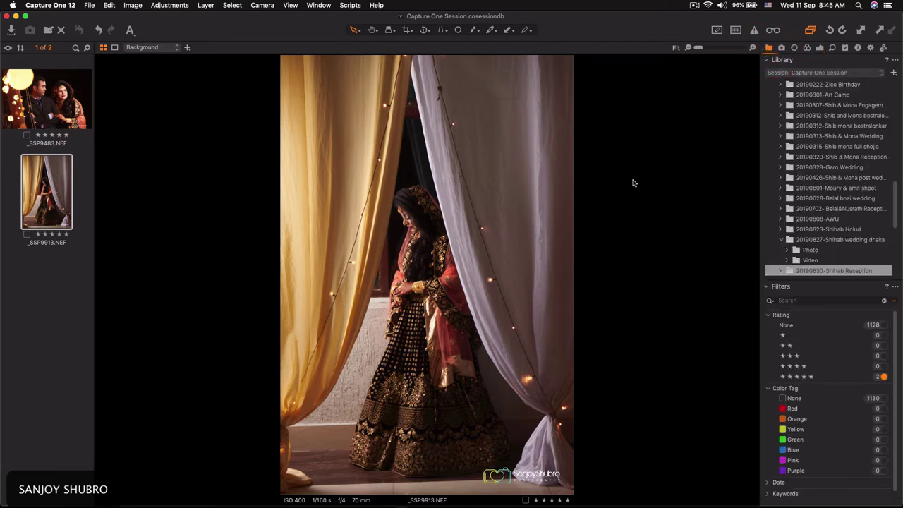
pyautogui.moveTo(896, 197); pyautogui.dragTo(895, 207)
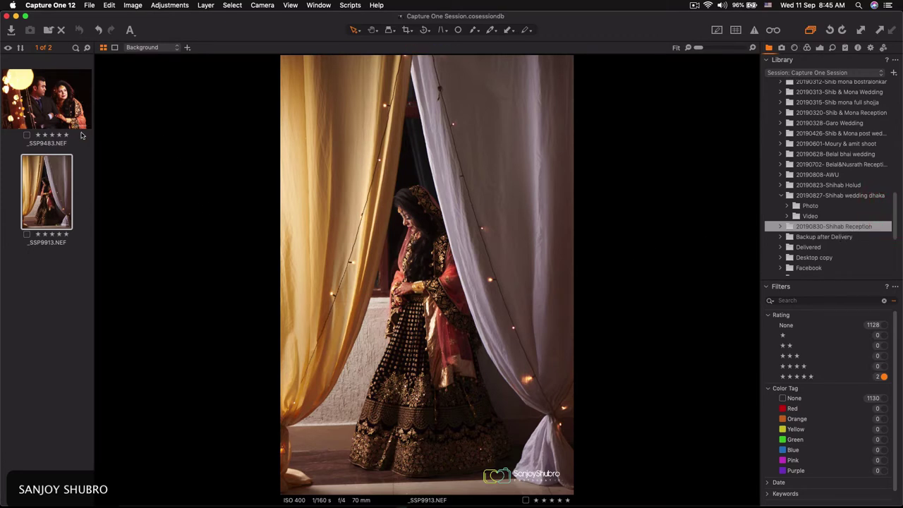
pyautogui.press('F2')
pyautogui.press('F3')
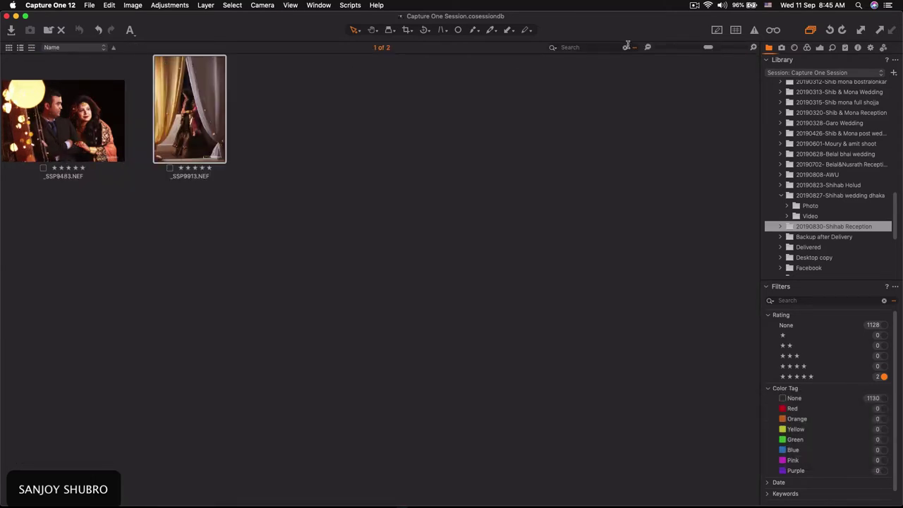
pyautogui.moveTo(709, 47); pyautogui.dragTo(730, 48)
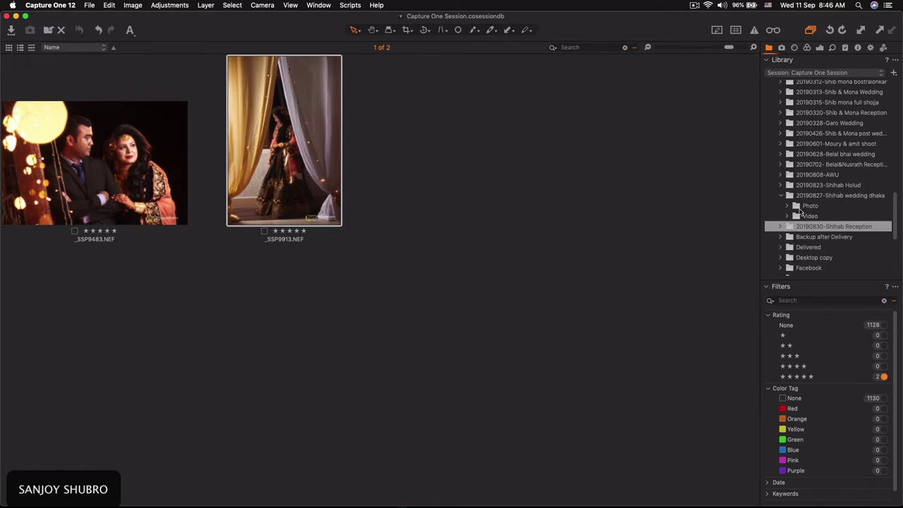
# Browse through the Shihab wedding's Photo folder
pyautogui.click(809, 209)
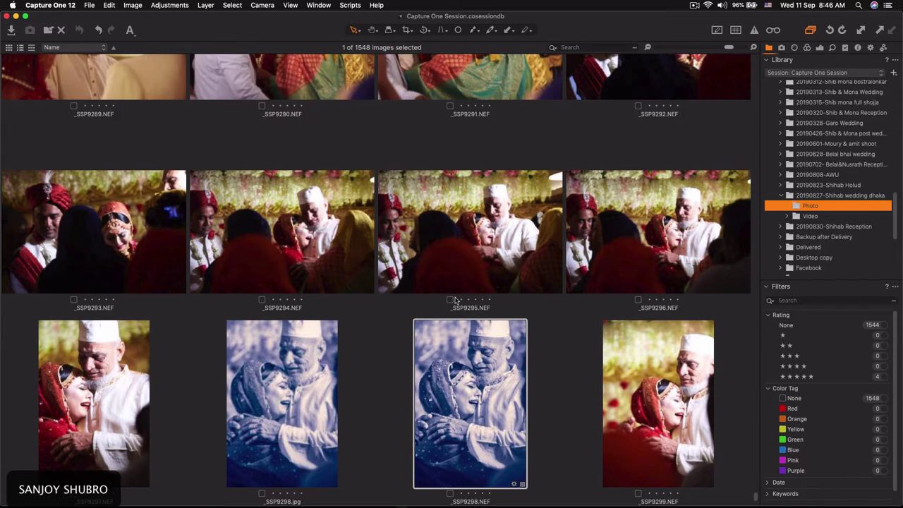
pyautogui.scroll(-5, 480, 233)
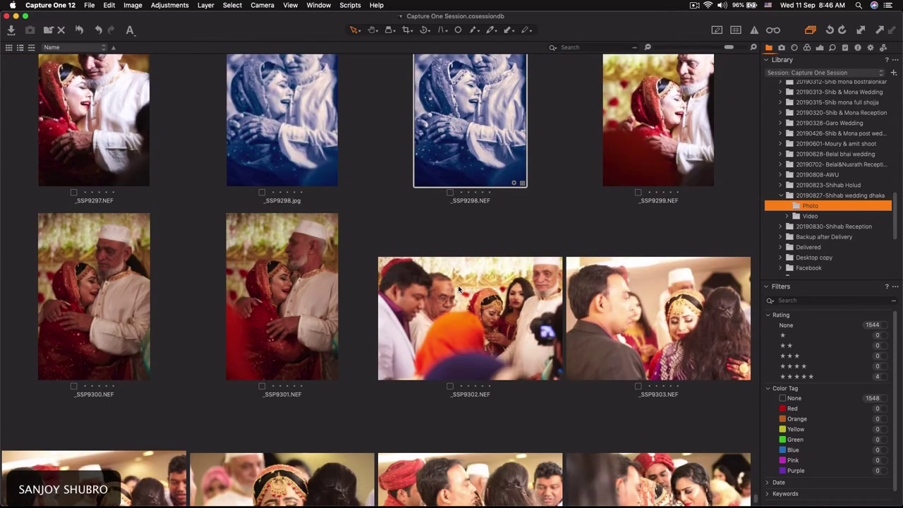
pyautogui.scroll(-4, 458, 289)
pyautogui.scroll(-1, 455, 261)
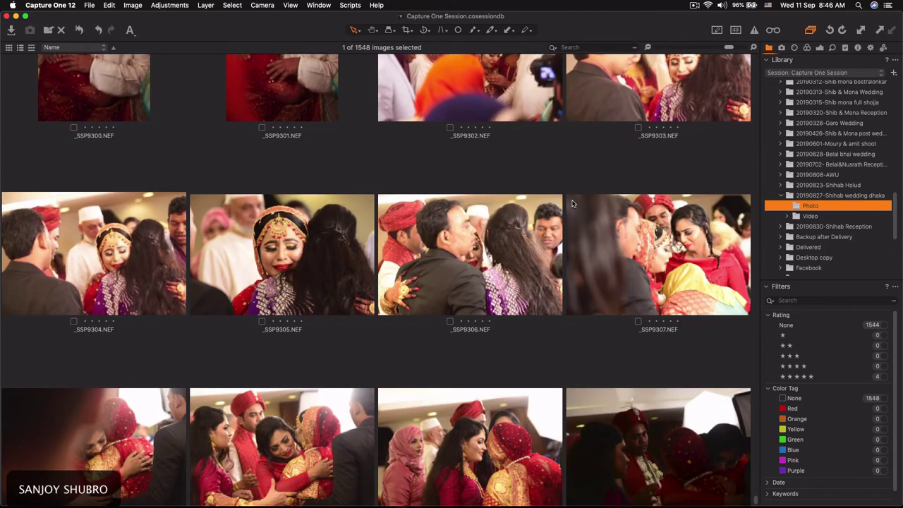
pyautogui.scroll(-1, 492, 275)
pyautogui.scroll(3, 479, 240)
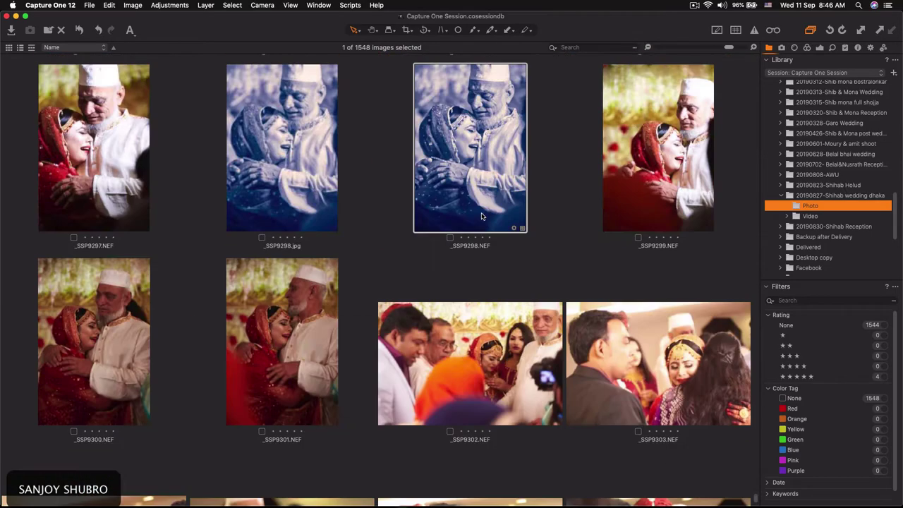
pyautogui.scroll(2, 482, 215)
pyautogui.scroll(5, 473, 232)
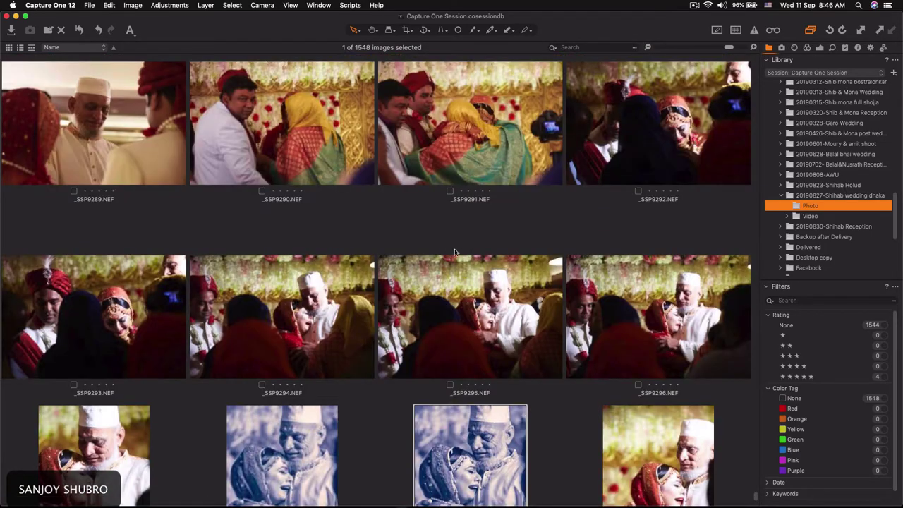
pyautogui.scroll(3, 480, 234)
pyautogui.scroll(3, 479, 234)
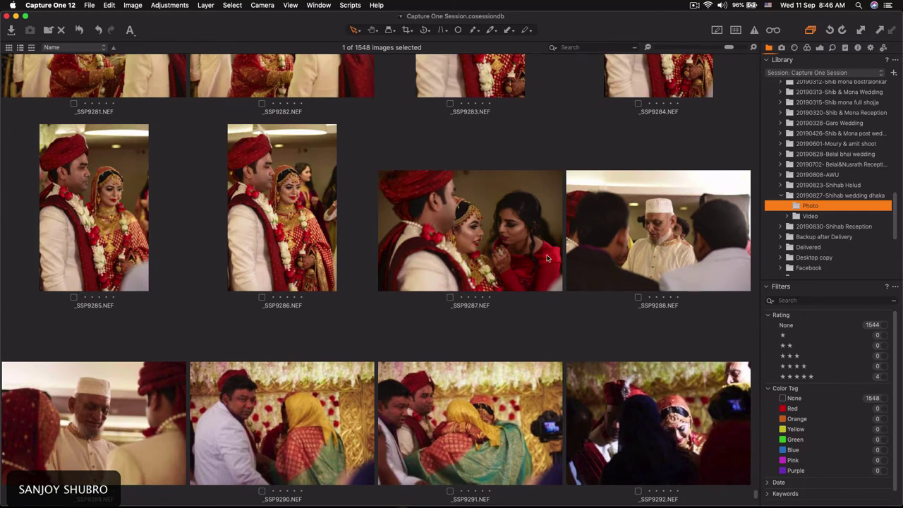
pyautogui.scroll(-5, 536, 257)
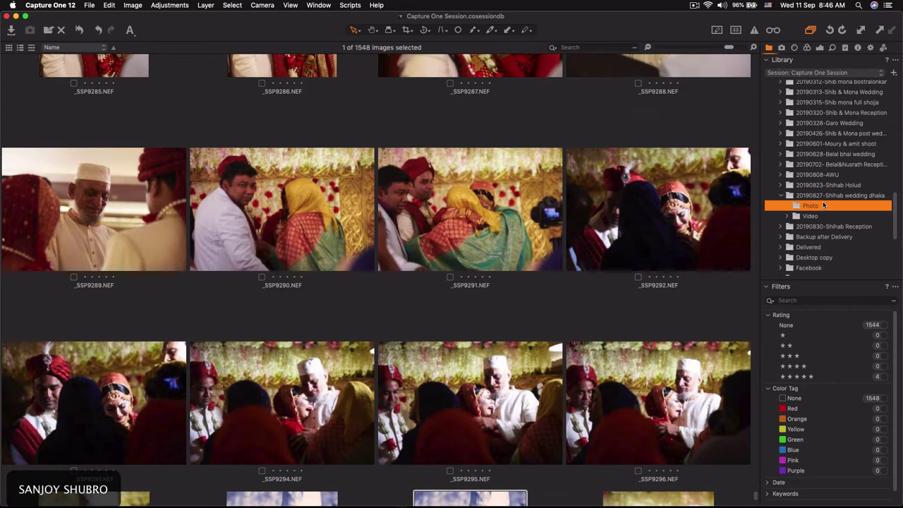
# Reopen _SSP9913 full-size from the 20190830-Shihab Reception folder
pyautogui.click(832, 227)
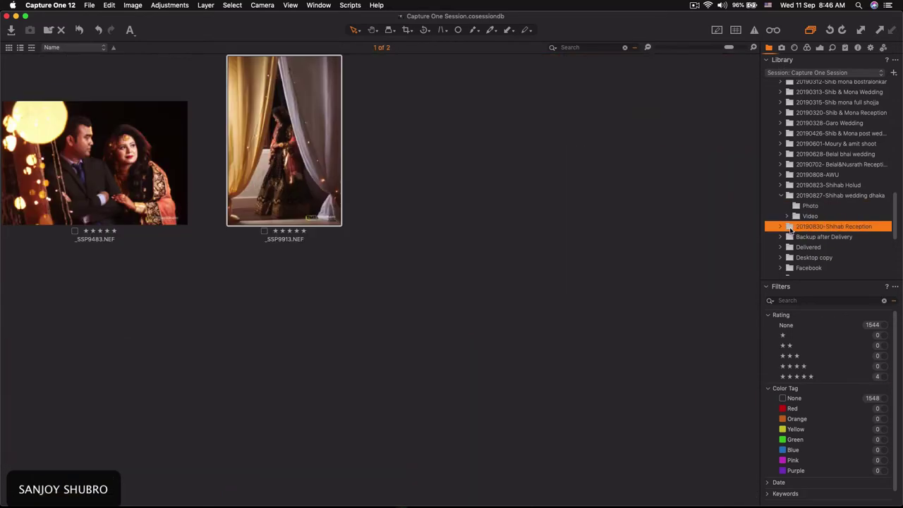
pyautogui.click(326, 162)
pyautogui.doubleClick(322, 175)
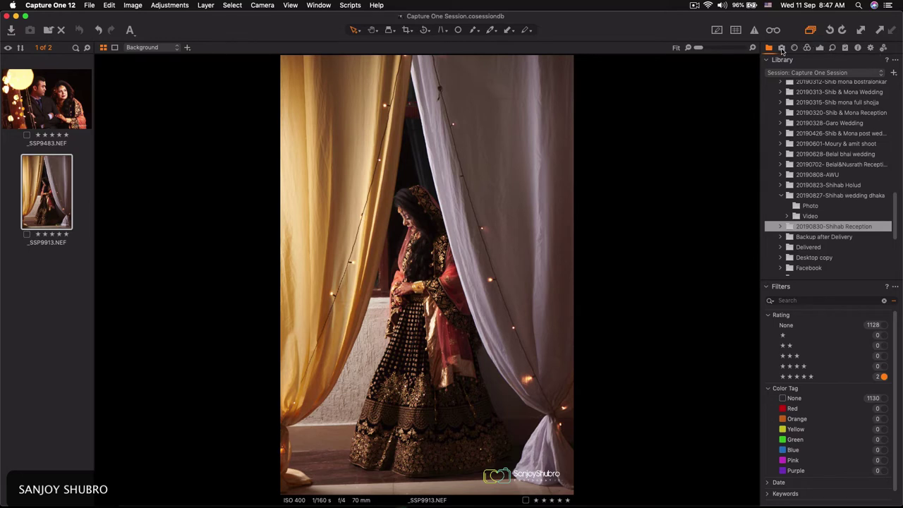
# Review the photo's camera metadata and show its Nikon 70-200mm lens correction settings
pyautogui.click(782, 48)
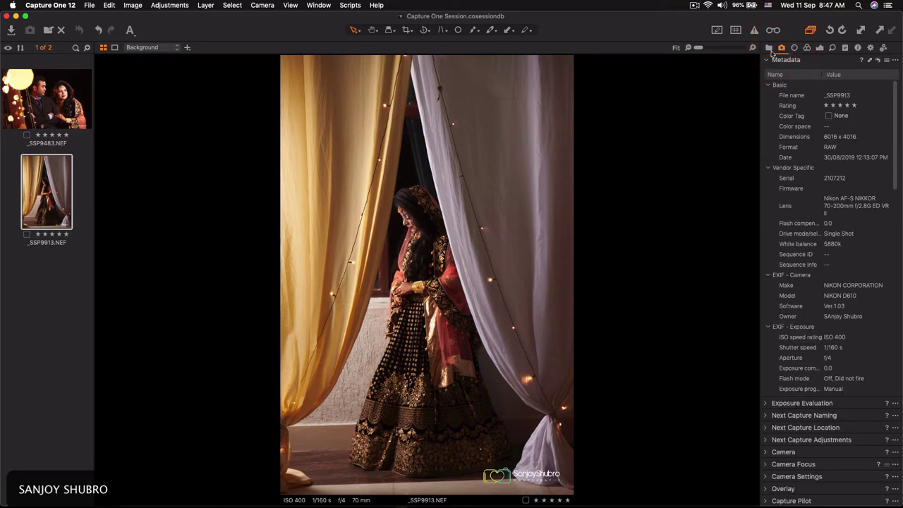
pyautogui.click(769, 49)
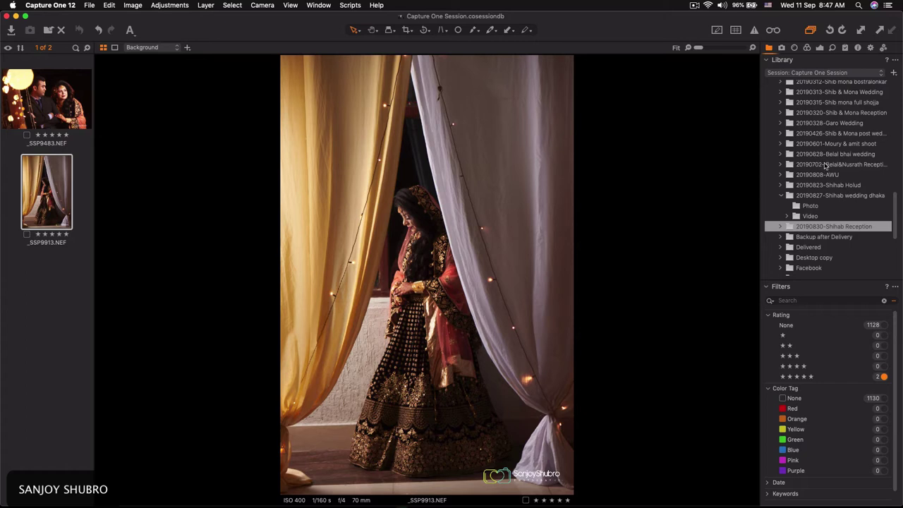
pyautogui.click(781, 48)
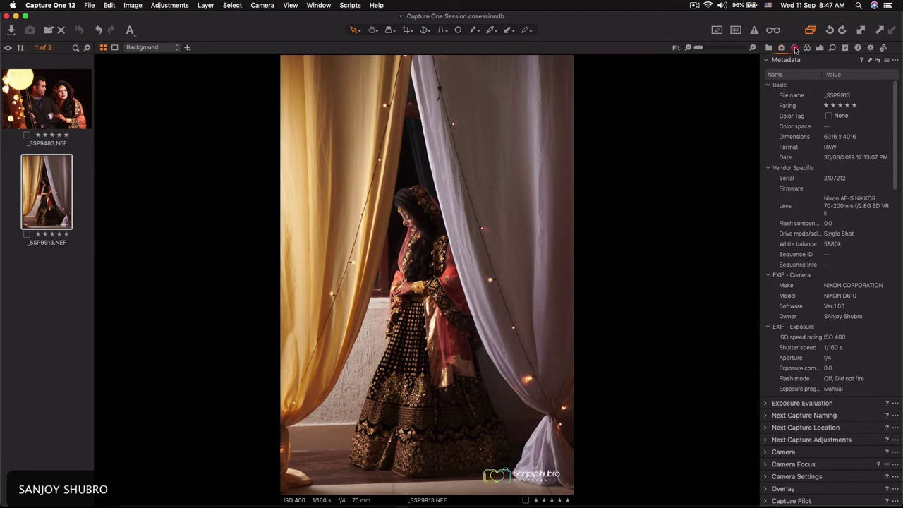
pyautogui.click(795, 48)
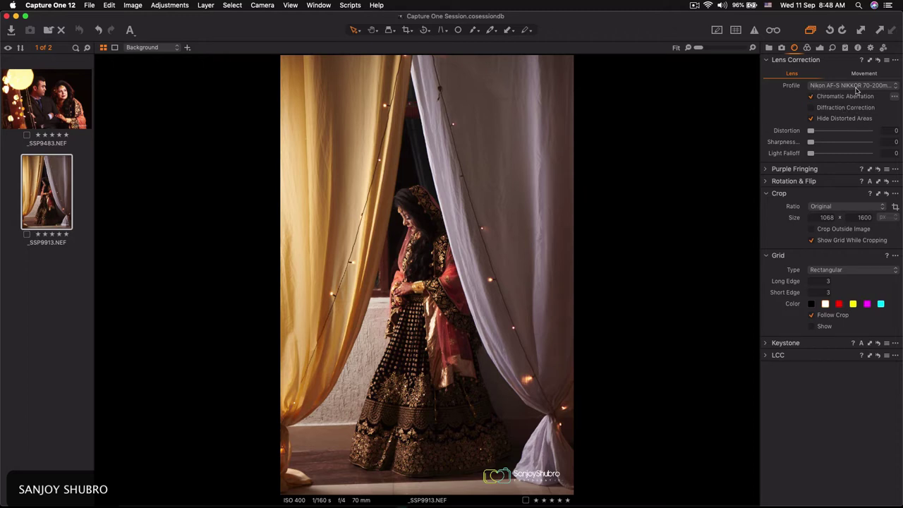
# Check lens profiles and Movement without changes, then show Color tools with 5860 K white balance
pyautogui.click(840, 87)
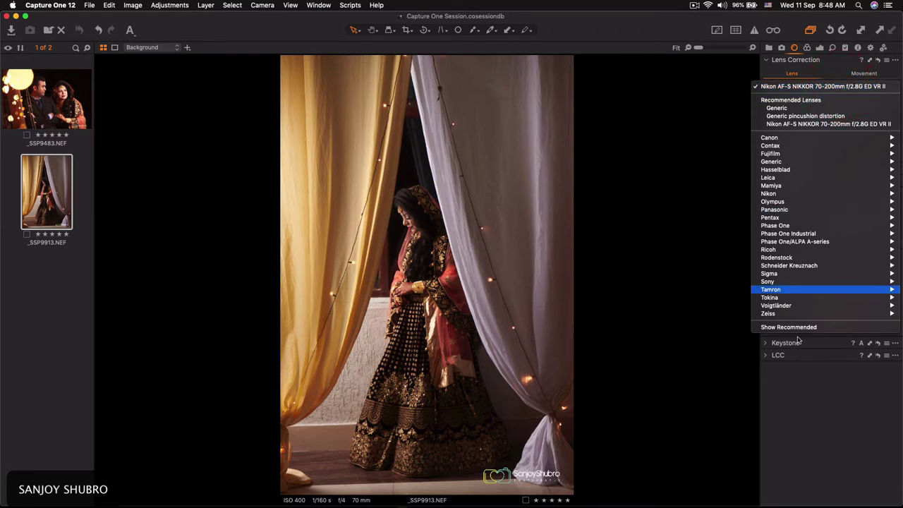
pyautogui.click(783, 406)
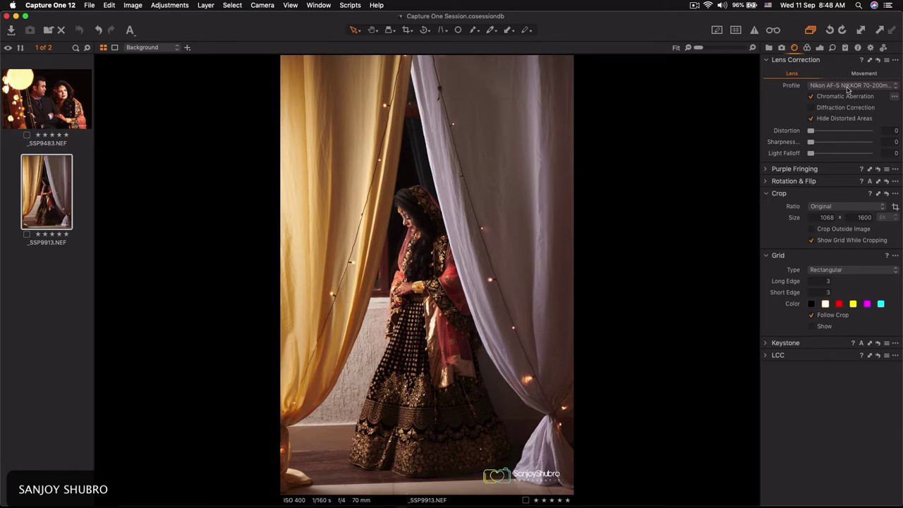
pyautogui.click(846, 86)
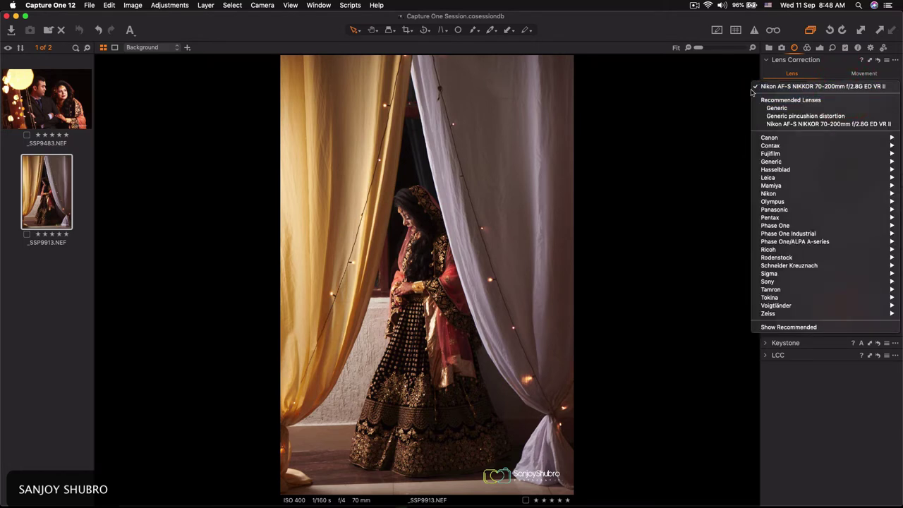
pyautogui.click(769, 73)
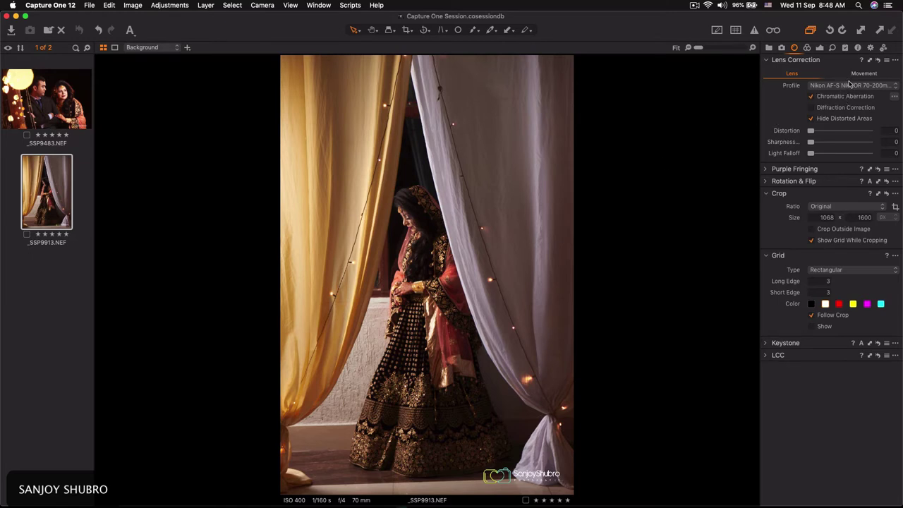
pyautogui.click(866, 74)
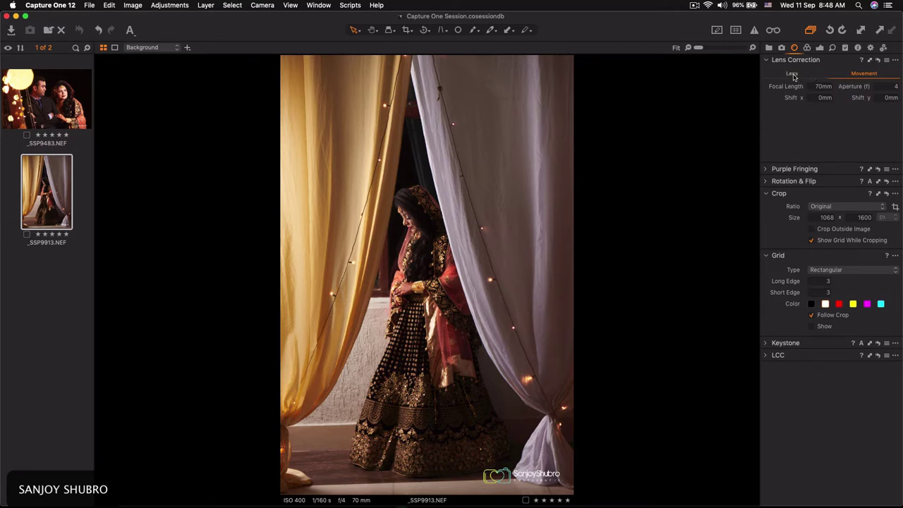
pyautogui.click(792, 74)
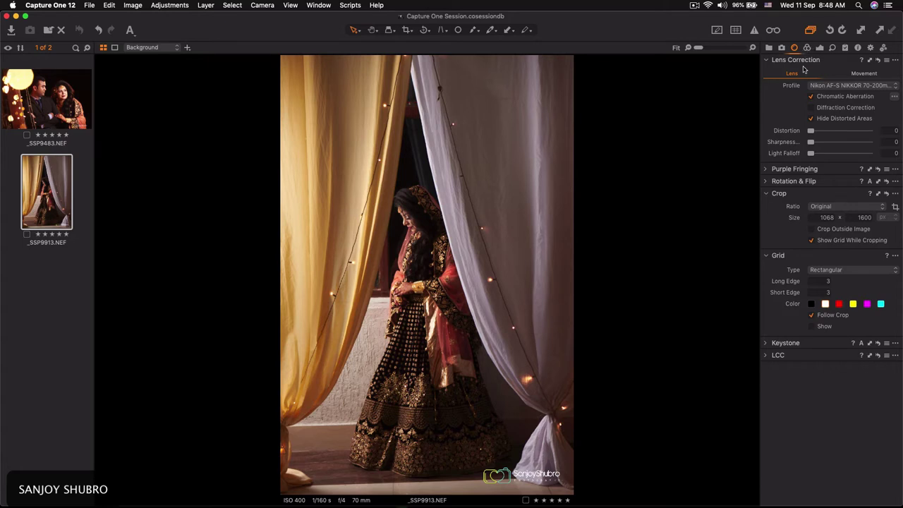
pyautogui.click(807, 48)
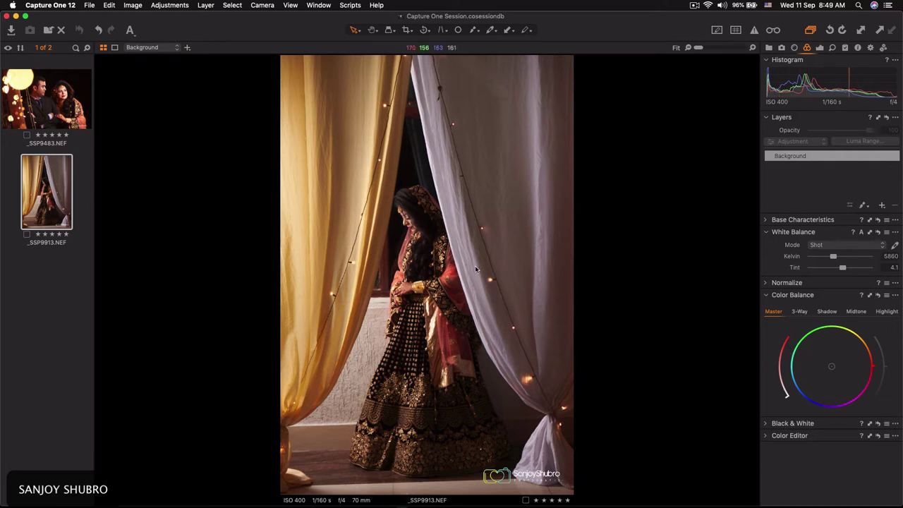
# Expand the Color Editor and look through its basic, advanced and skin tone modes
pyautogui.click(765, 436)
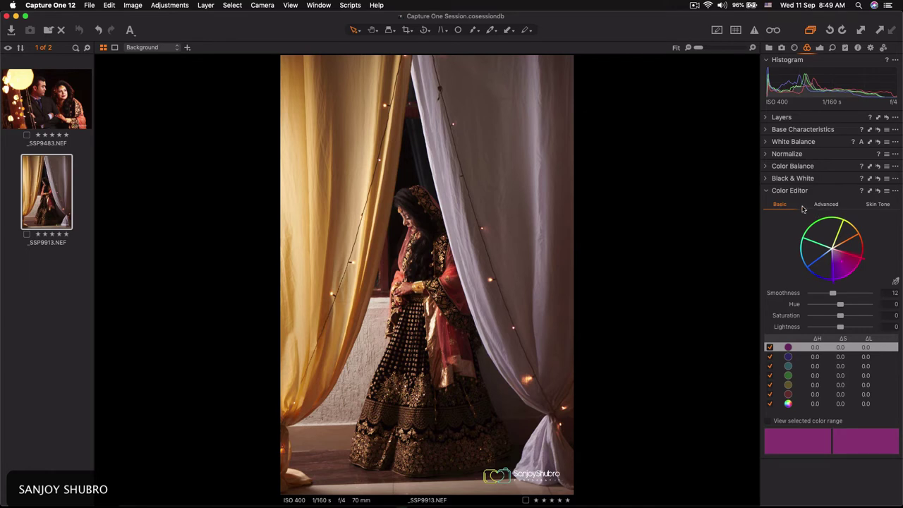
pyautogui.click(825, 204)
pyautogui.click(873, 205)
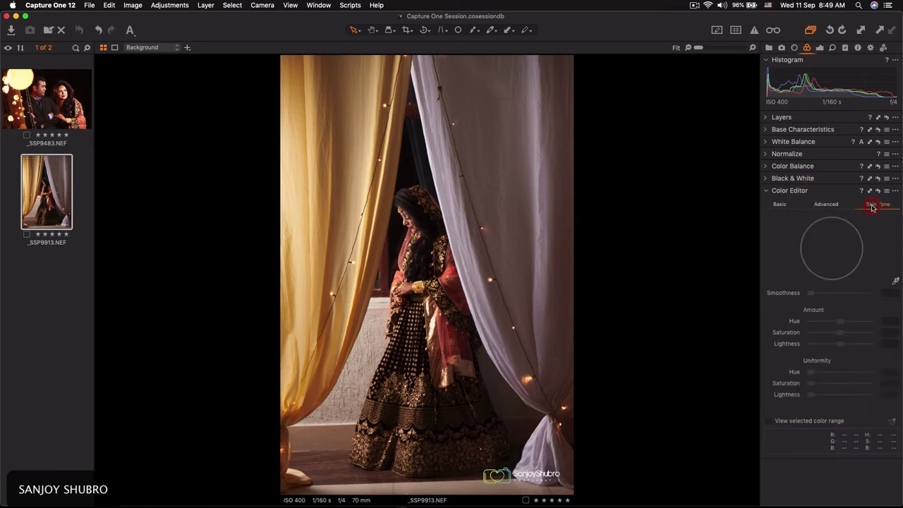
pyautogui.click(824, 206)
pyautogui.click(780, 204)
pyautogui.click(826, 203)
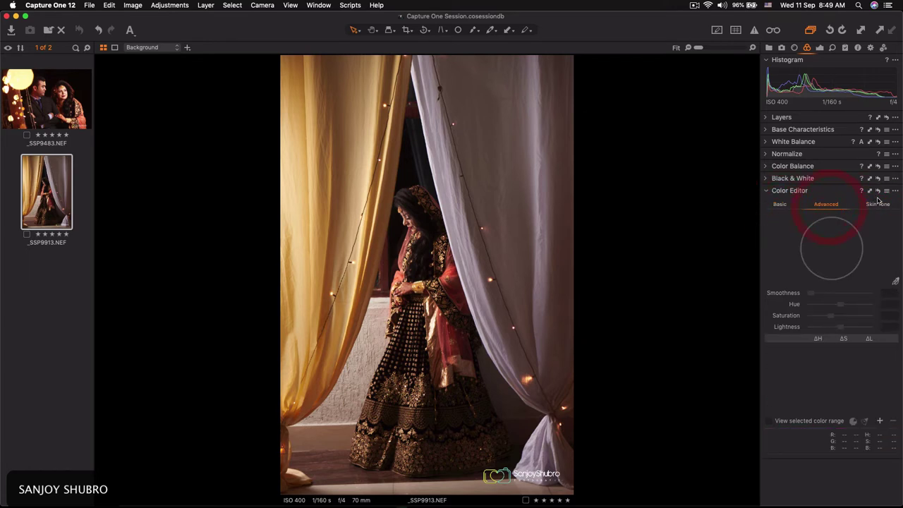
pyautogui.click(895, 190)
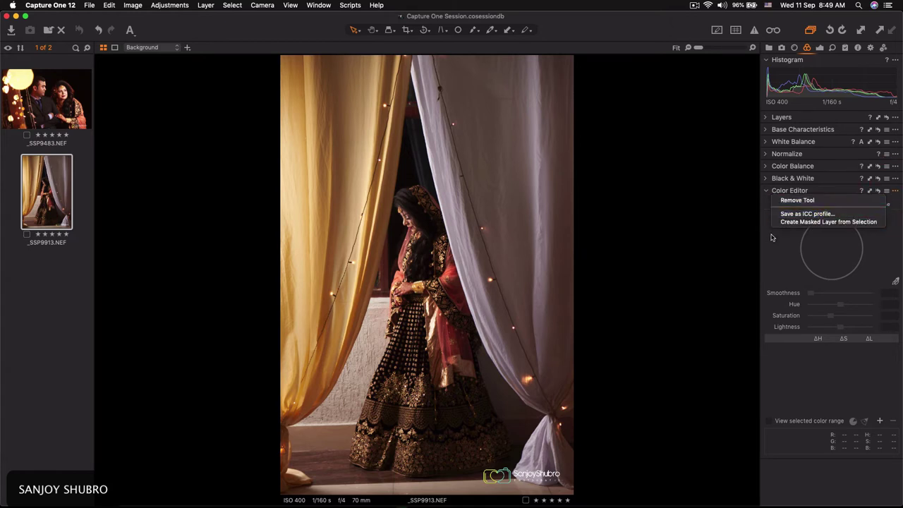
pyautogui.click(771, 238)
# Try the Color Editor presets, such as HSL_LR 1, then show the layers and exposure tools
pyautogui.click(885, 192)
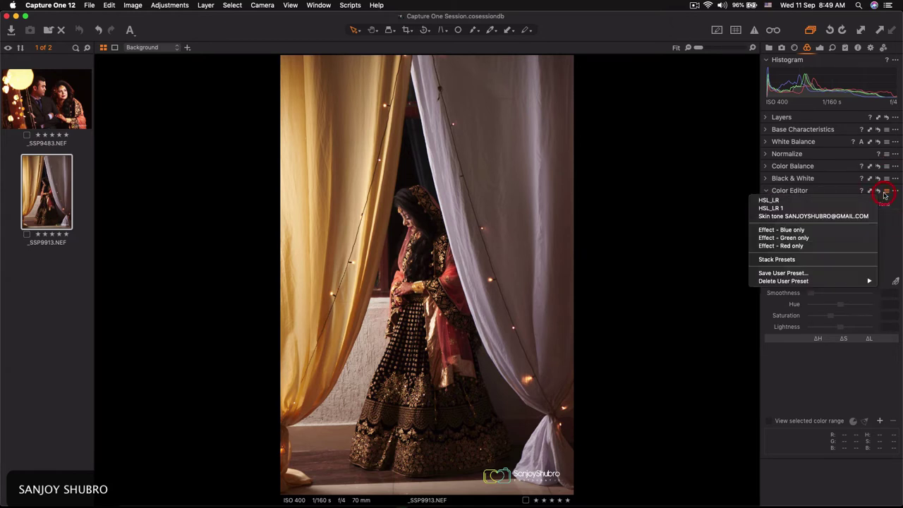
pyautogui.click(825, 210)
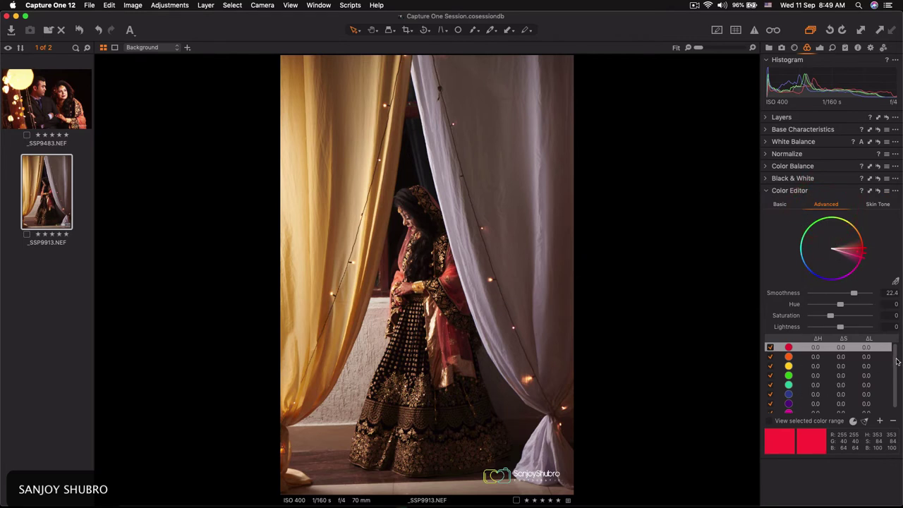
pyautogui.scroll(-1, 897, 362)
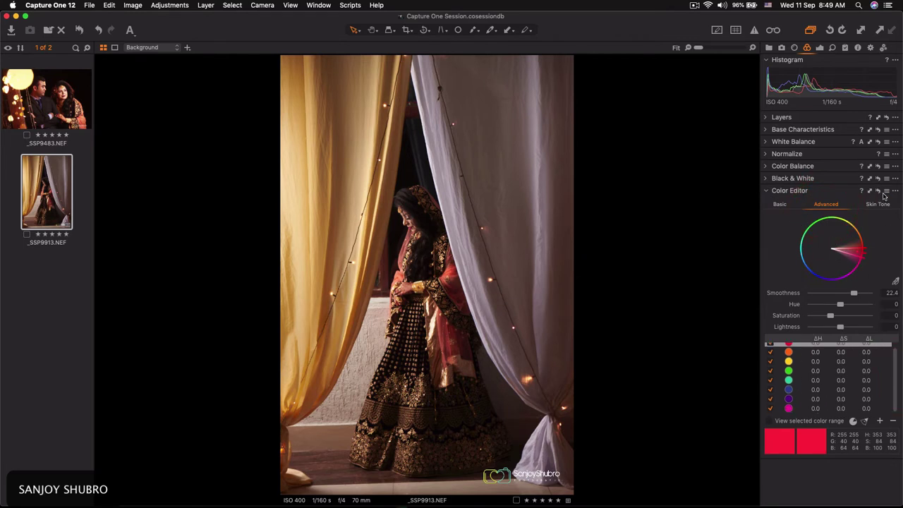
pyautogui.scroll(1, 899, 366)
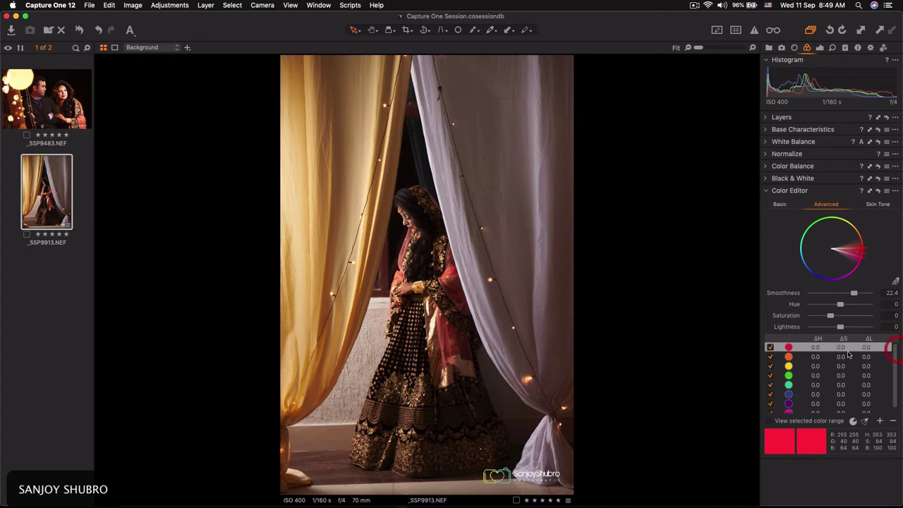
pyautogui.click(886, 191)
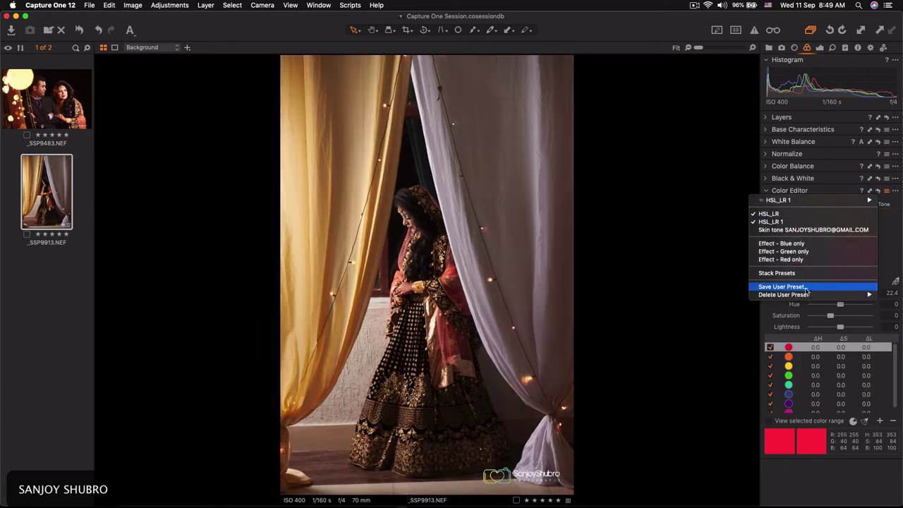
pyautogui.click(898, 226)
pyautogui.click(895, 191)
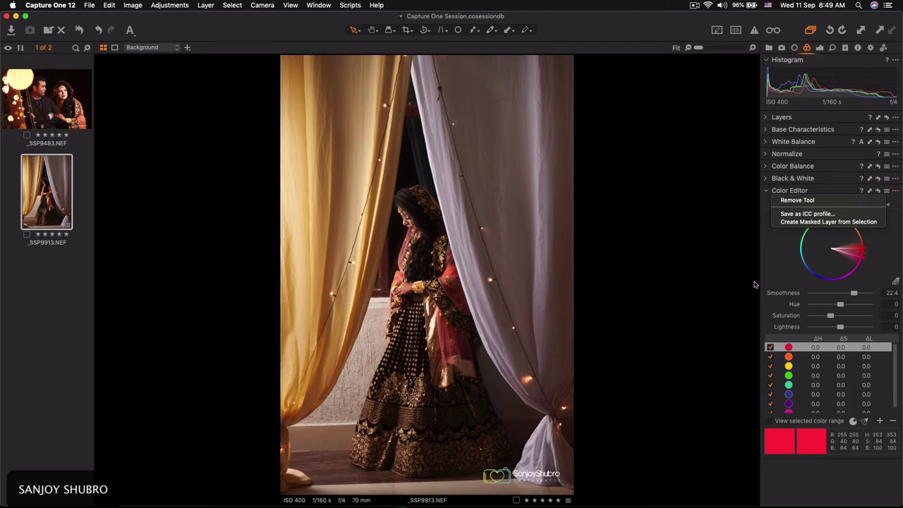
pyautogui.click(710, 254)
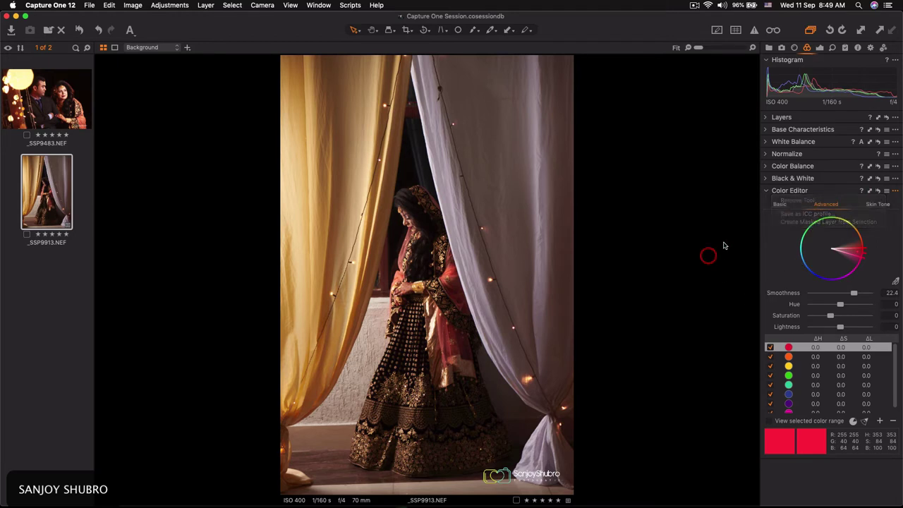
pyautogui.click(818, 49)
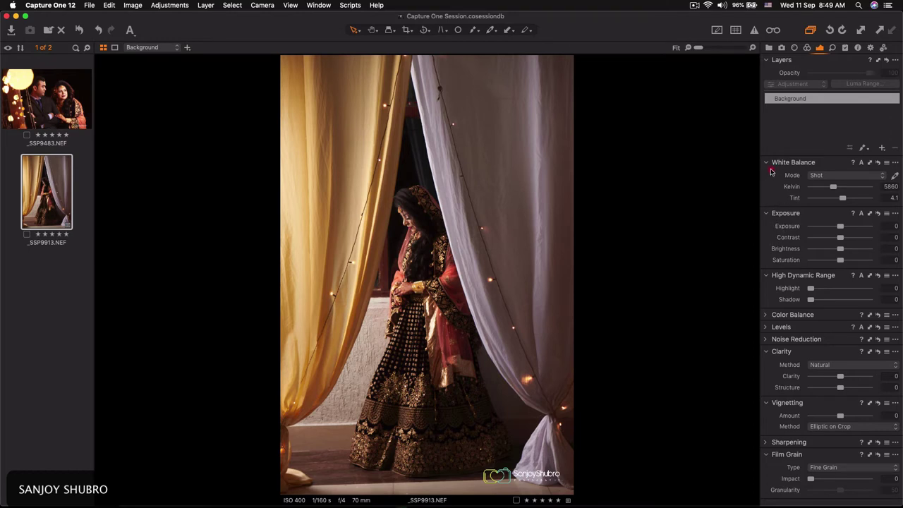
# Undock Color Balance into a larger floating window and keep White Balance docked
pyautogui.moveTo(793, 162); pyautogui.dragTo(592, 139)
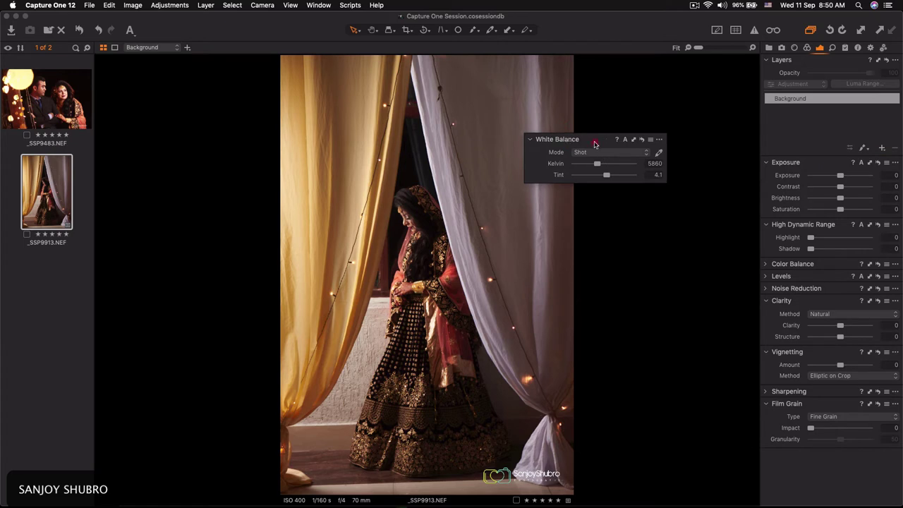
pyautogui.moveTo(596, 144)
pyautogui.mouseDown()
pyautogui.moveTo(819, 165)
pyautogui.moveTo(808, 163)
pyautogui.mouseUp()
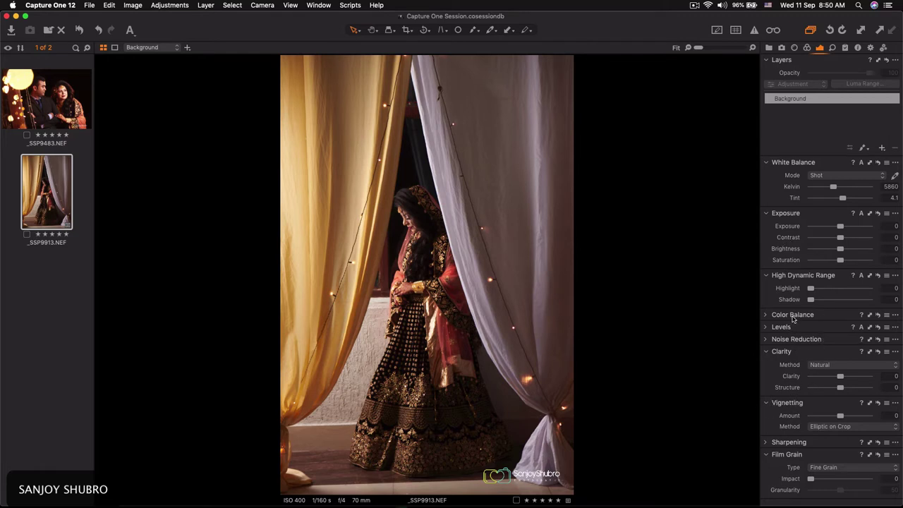
pyautogui.moveTo(792, 319); pyautogui.dragTo(639, 188)
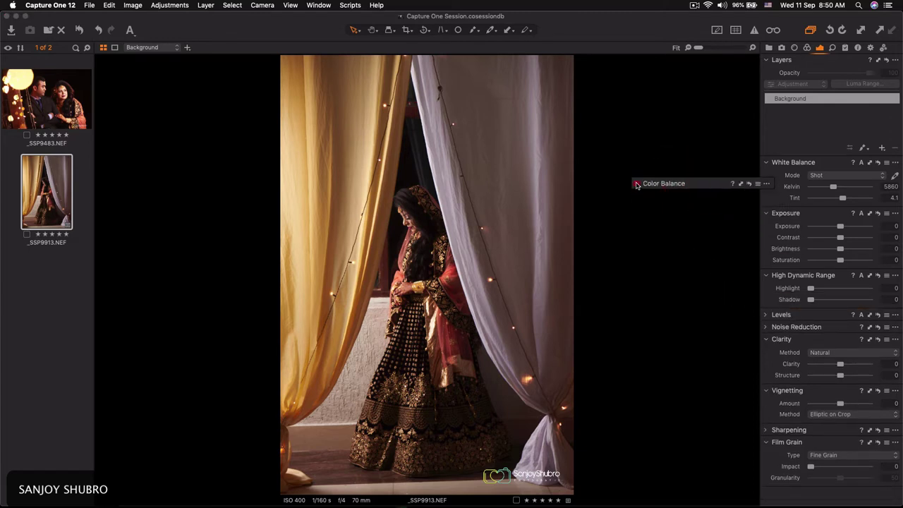
pyautogui.moveTo(700, 176); pyautogui.dragTo(641, 134)
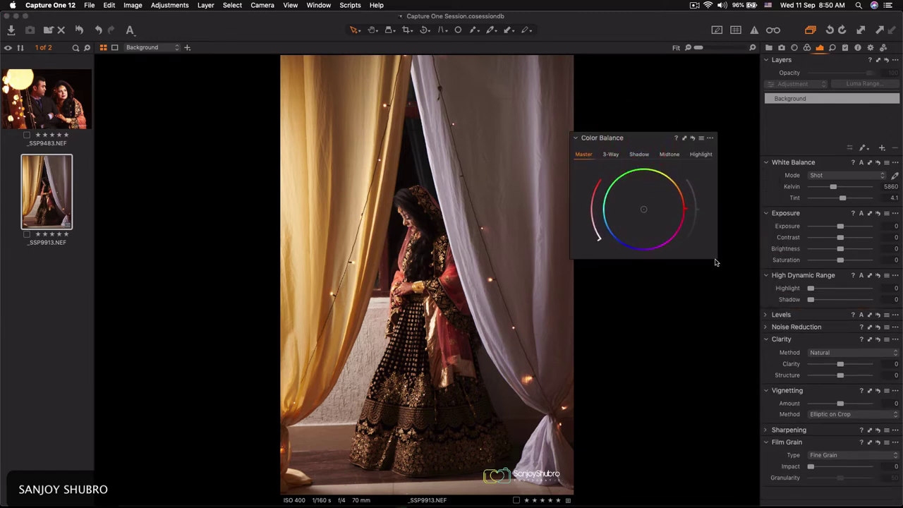
pyautogui.moveTo(715, 260); pyautogui.dragTo(783, 447)
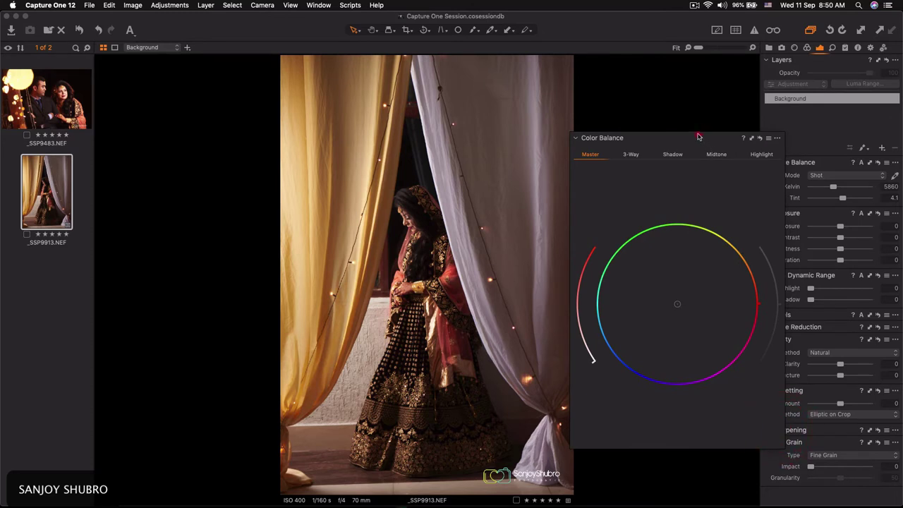
# Nudge the Master colour wheel, then shrink Color Balance and dock it below High Dynamic Range
pyautogui.moveTo(675, 304)
pyautogui.mouseDown()
pyautogui.moveTo(646, 342)
pyautogui.moveTo(665, 264)
pyautogui.moveTo(717, 275)
pyautogui.moveTo(703, 282)
pyautogui.moveTo(732, 274)
pyautogui.moveTo(661, 343)
pyautogui.moveTo(708, 288)
pyautogui.moveTo(673, 303)
pyautogui.mouseUp()
pyautogui.click(731, 452)
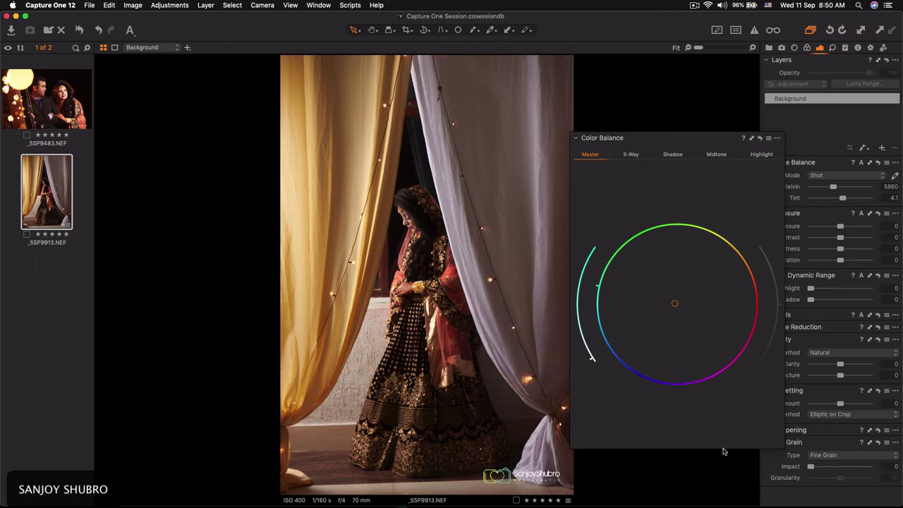
pyautogui.moveTo(780, 449); pyautogui.dragTo(737, 226)
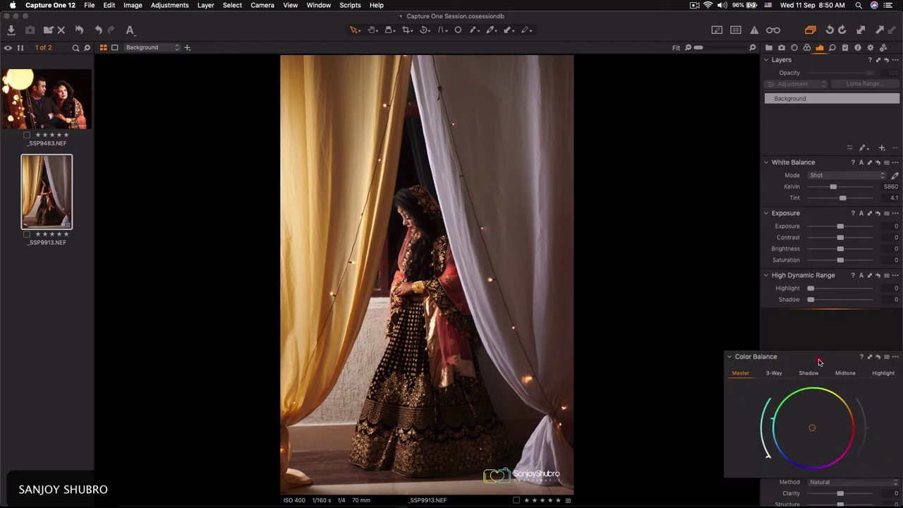
pyautogui.moveTo(683, 166); pyautogui.dragTo(783, 340)
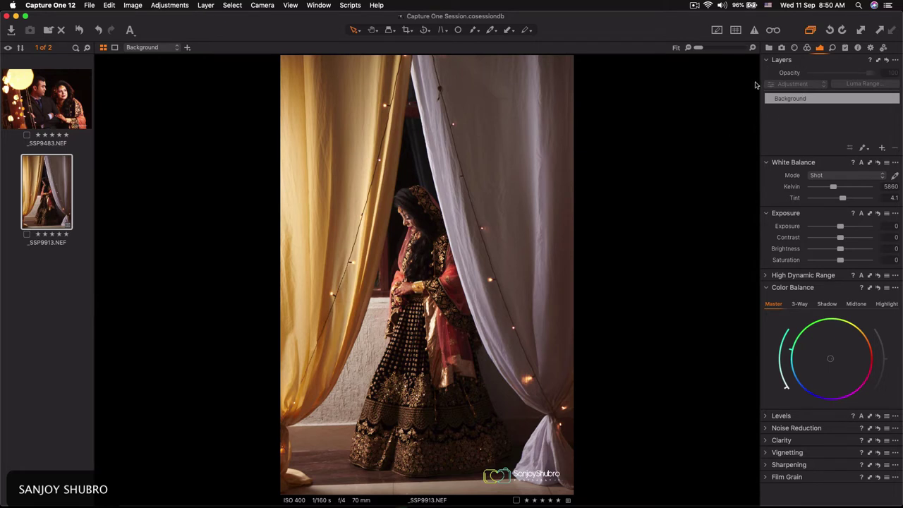
pyautogui.click(768, 60)
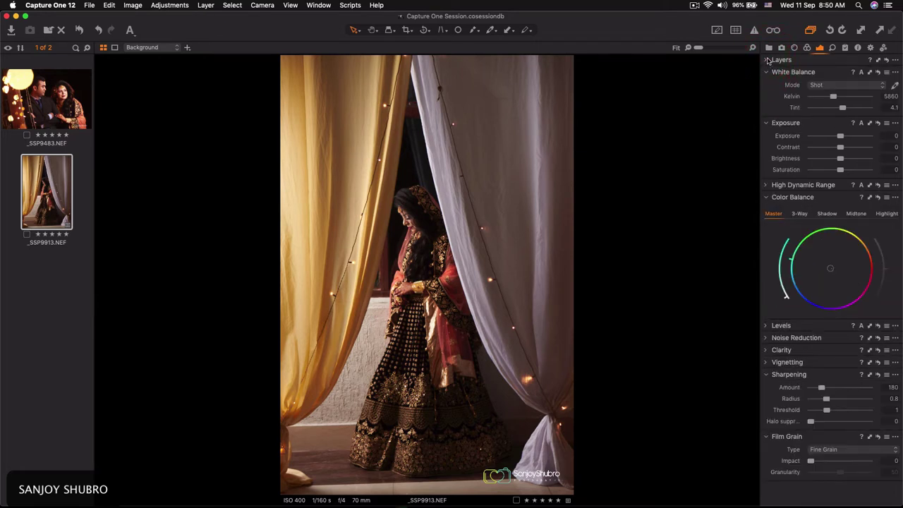
pyautogui.click(768, 60)
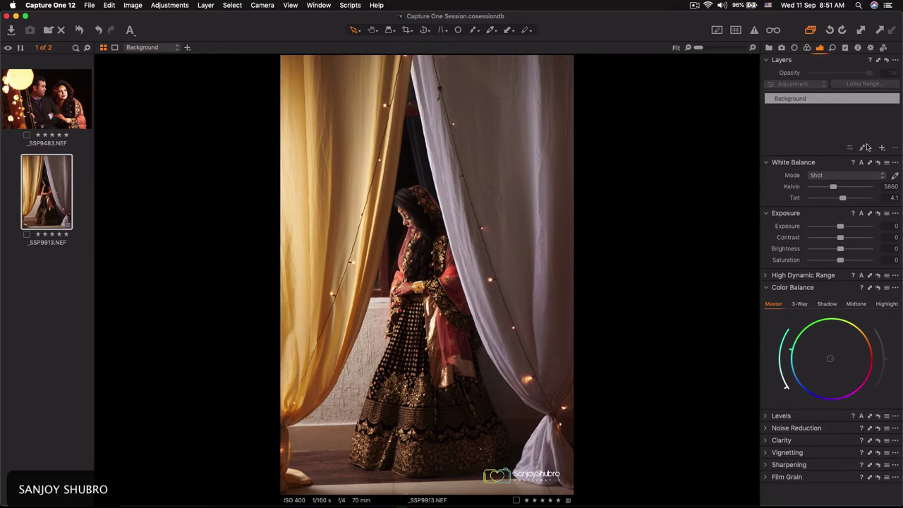
# Add Layer 1 and draw a linear gradient mask across the left curtain
pyautogui.click(880, 148)
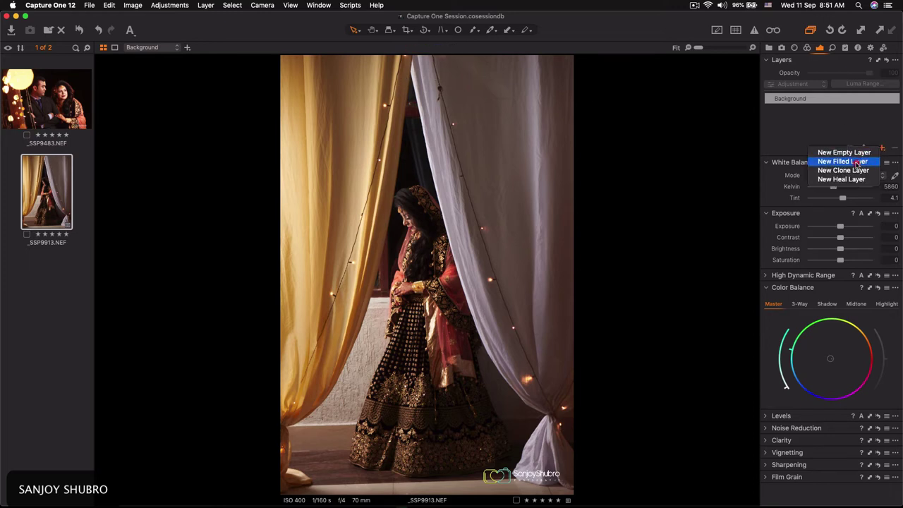
pyautogui.click(857, 152)
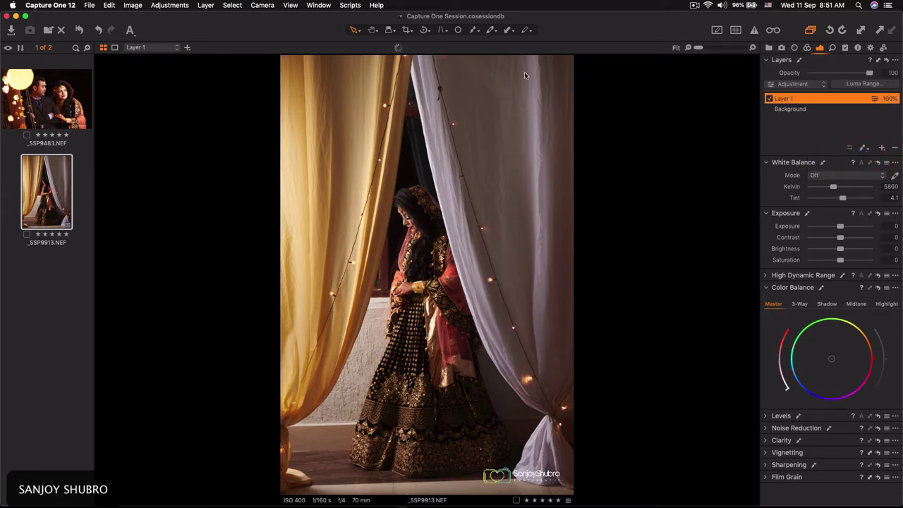
pyautogui.click(475, 33)
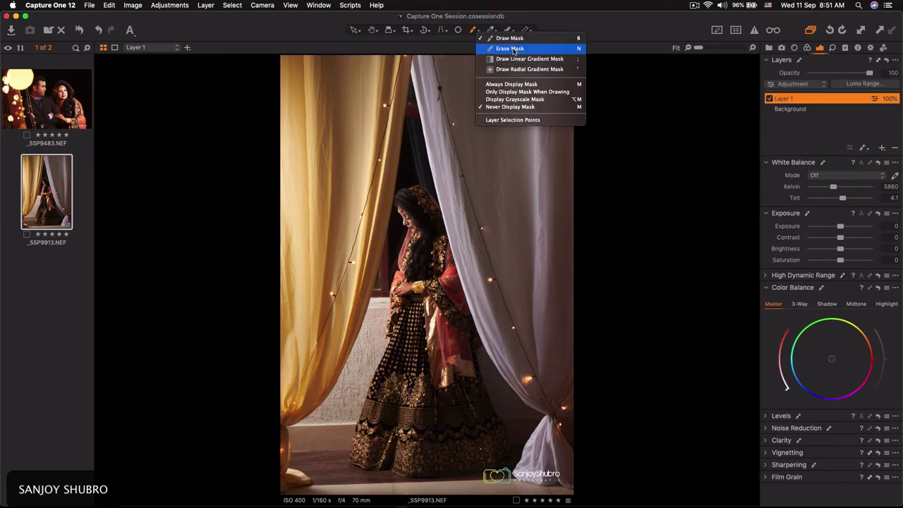
pyautogui.click(509, 36)
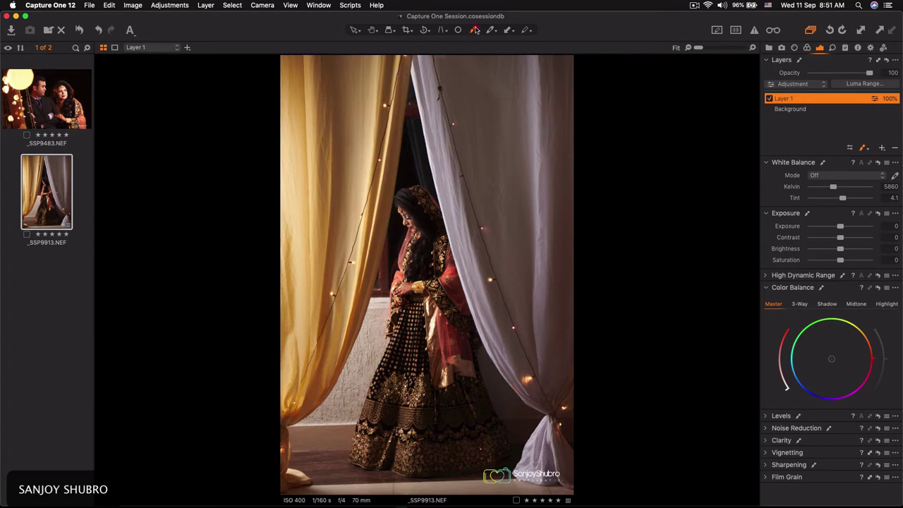
pyautogui.click(476, 29)
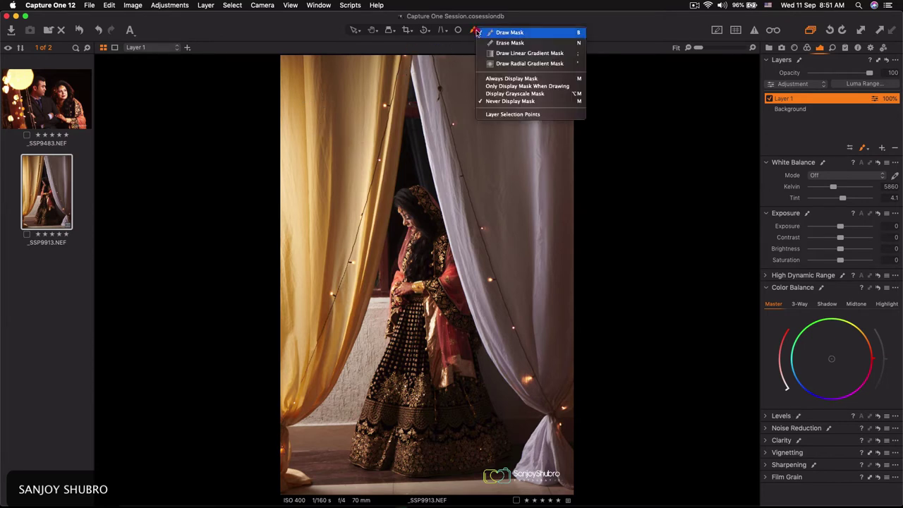
pyautogui.click(502, 53)
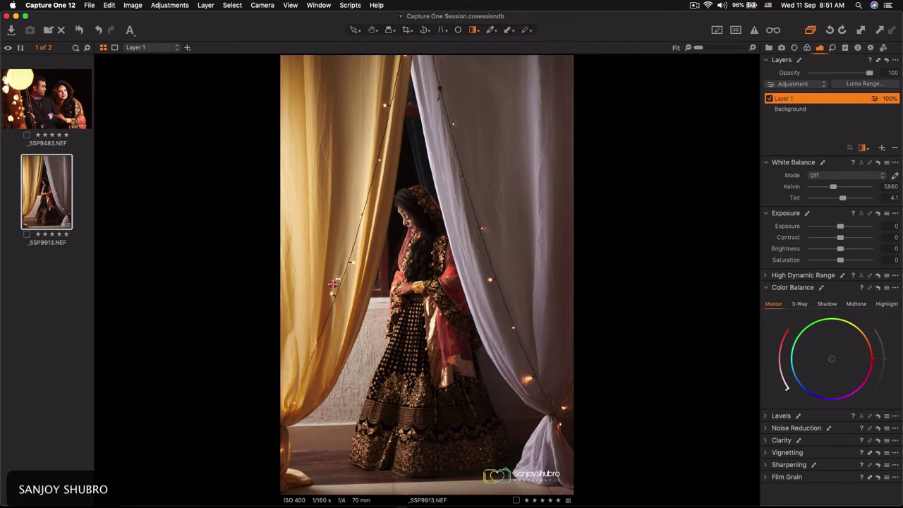
pyautogui.moveTo(328, 282)
pyautogui.mouseDown()
pyautogui.moveTo(368, 269)
pyautogui.moveTo(390, 285)
pyautogui.moveTo(371, 302)
pyautogui.moveTo(377, 272)
pyautogui.mouseUp()
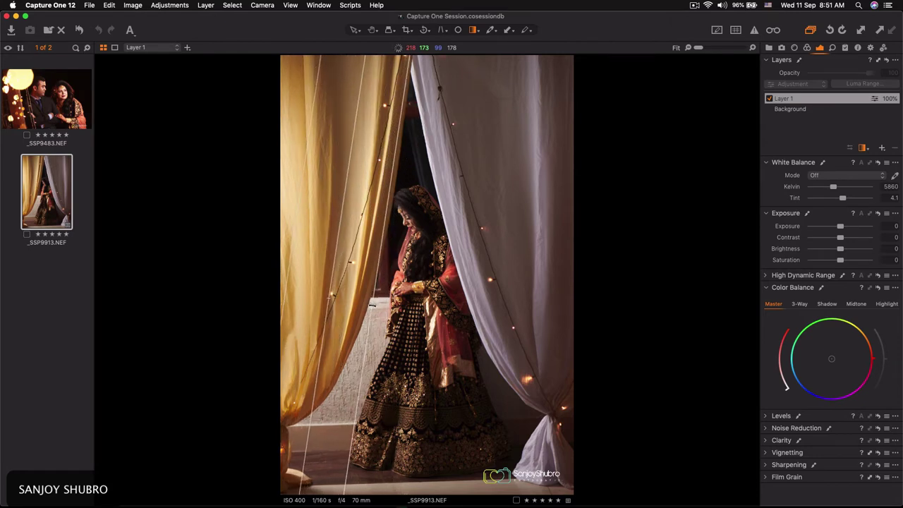
# Set Layer 1 exposure to -1.16 and refine the gradient's position and angle
pyautogui.moveTo(837, 229); pyautogui.dragTo(830, 231)
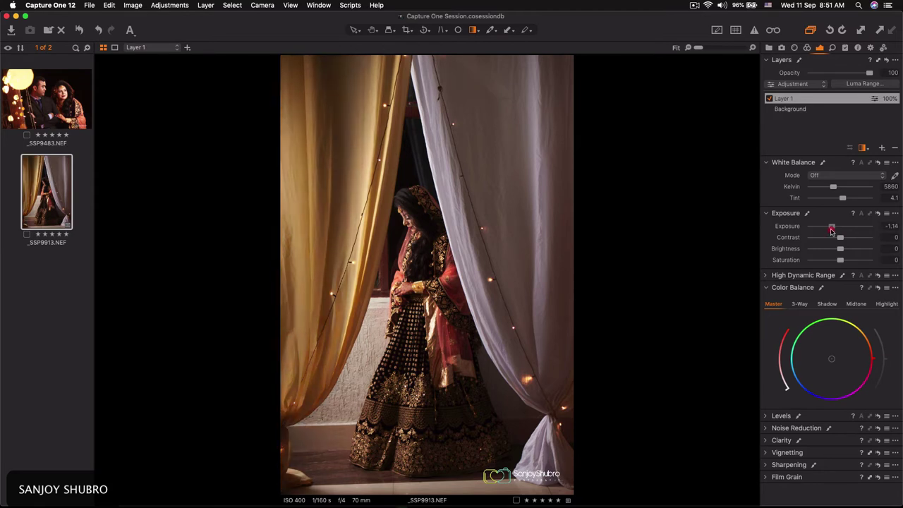
pyautogui.moveTo(830, 231); pyautogui.dragTo(832, 231)
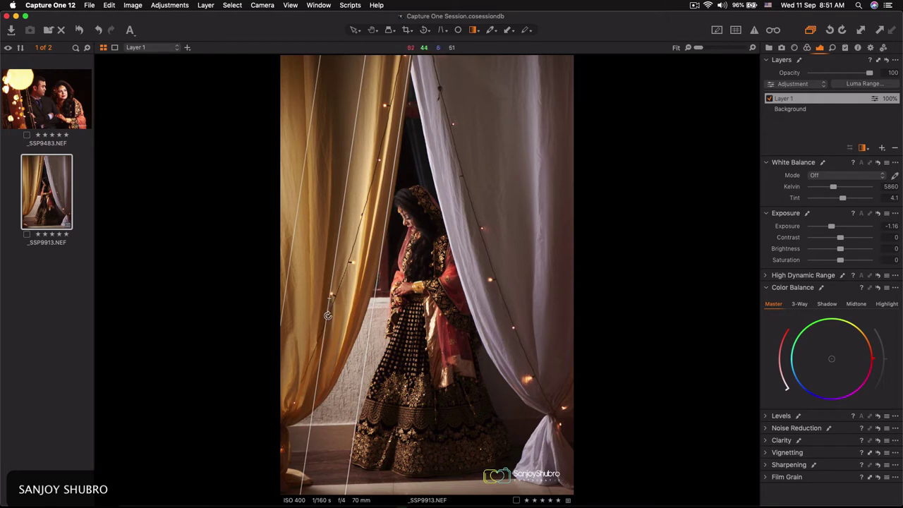
pyautogui.moveTo(323, 324); pyautogui.dragTo(340, 265)
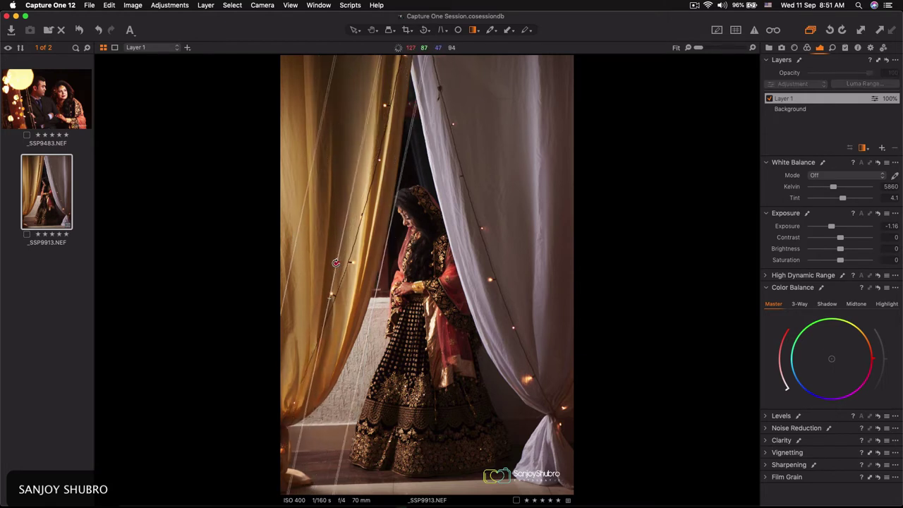
pyautogui.moveTo(339, 266)
pyautogui.mouseDown()
pyautogui.moveTo(314, 270)
pyautogui.moveTo(361, 280)
pyautogui.mouseUp()
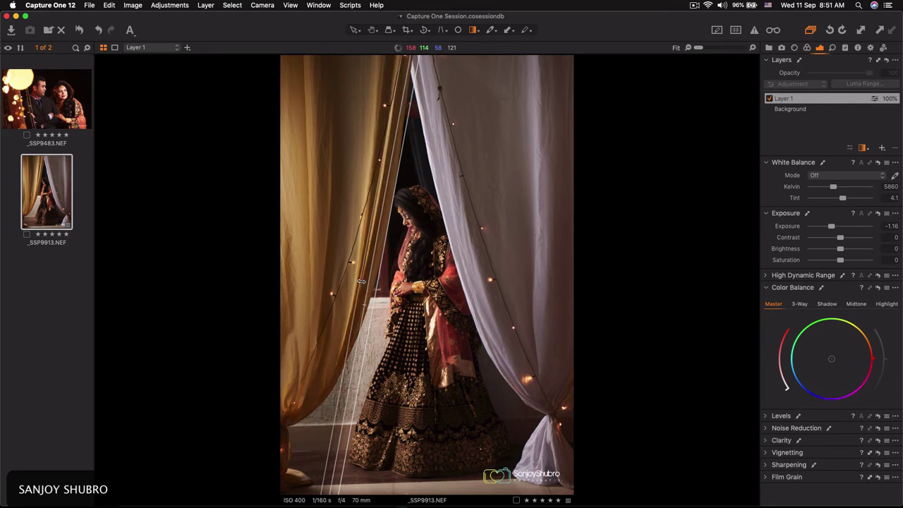
pyautogui.moveTo(361, 281); pyautogui.dragTo(365, 280)
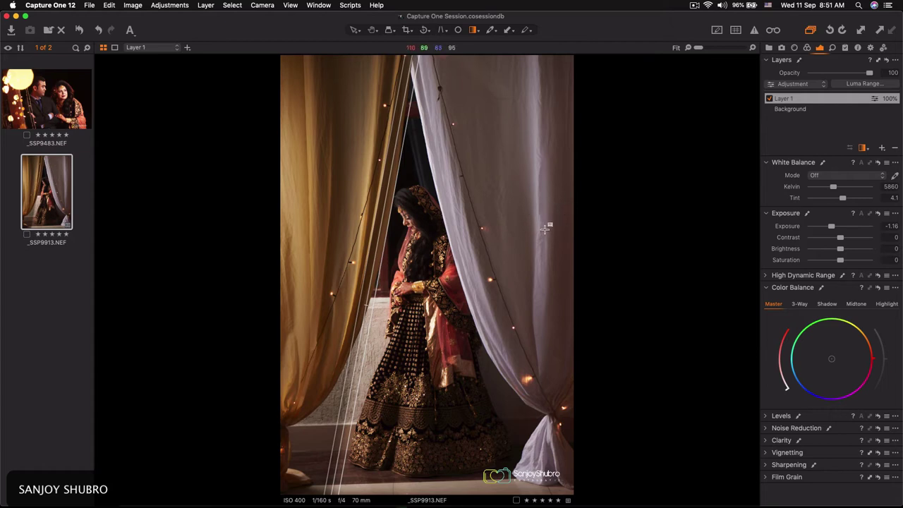
pyautogui.click(355, 30)
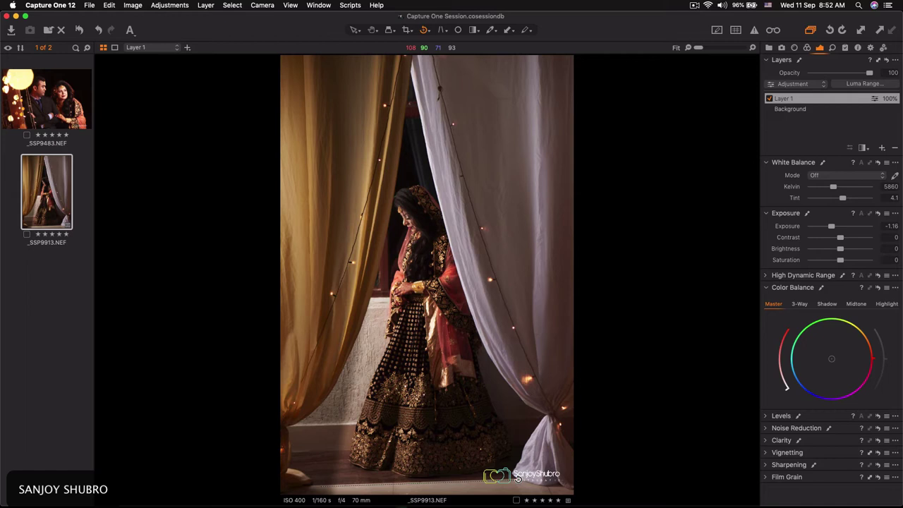
# Rotate and crop the bride photo to a straightened 1068 × 1600 px portrait
pyautogui.moveTo(517, 478); pyautogui.dragTo(512, 474)
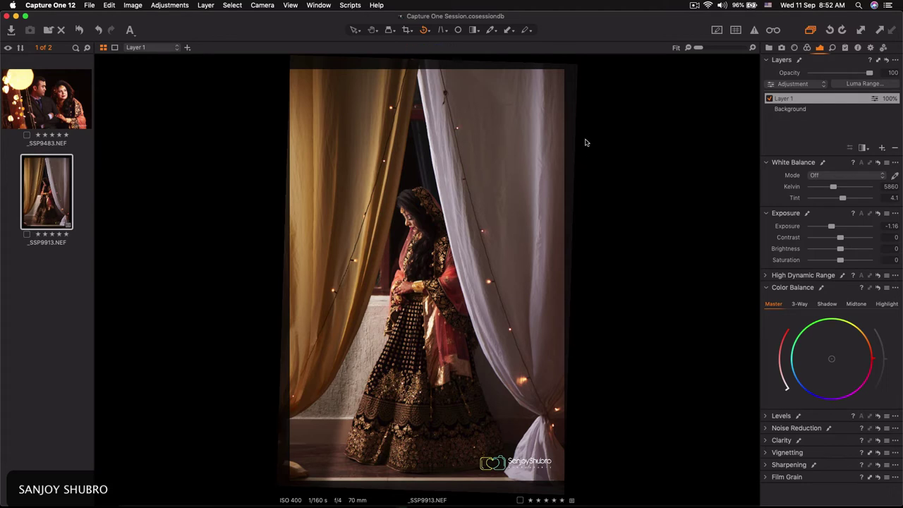
pyautogui.click(406, 31)
pyautogui.moveTo(562, 72); pyautogui.dragTo(558, 76)
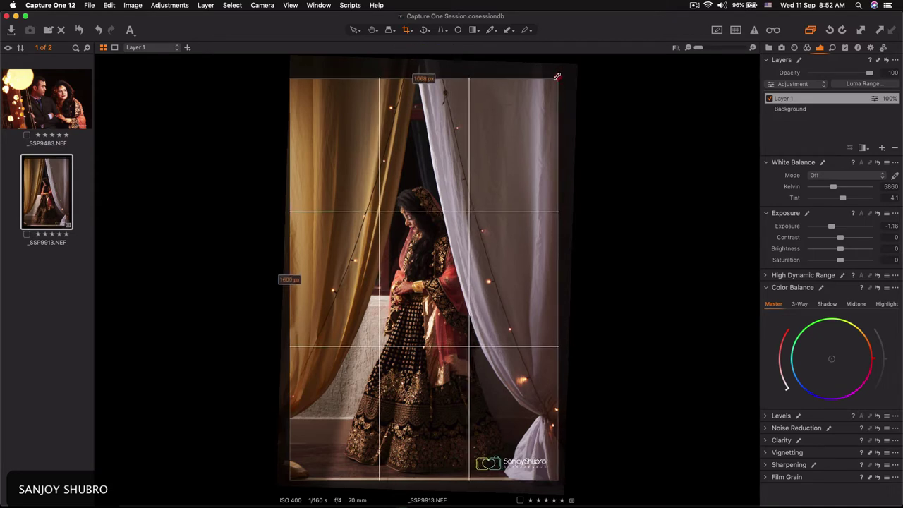
pyautogui.moveTo(557, 76); pyautogui.dragTo(555, 74)
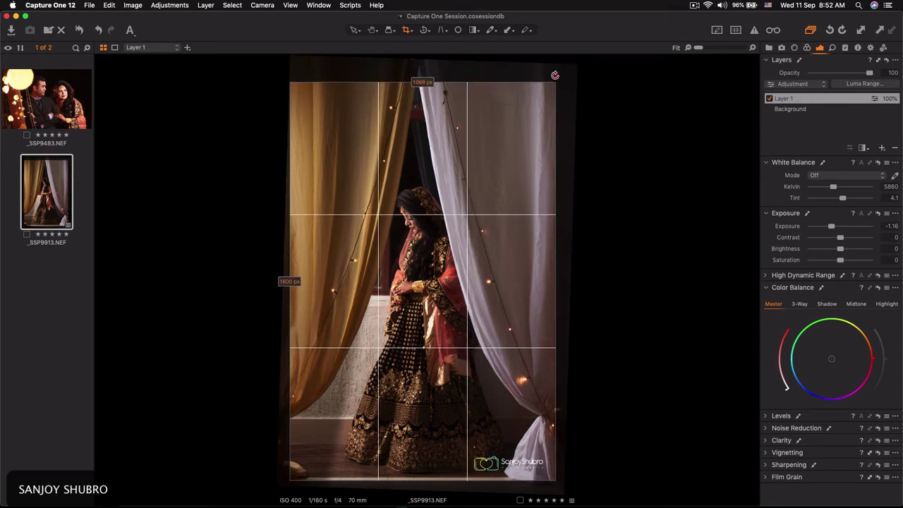
pyautogui.moveTo(555, 75); pyautogui.dragTo(552, 76)
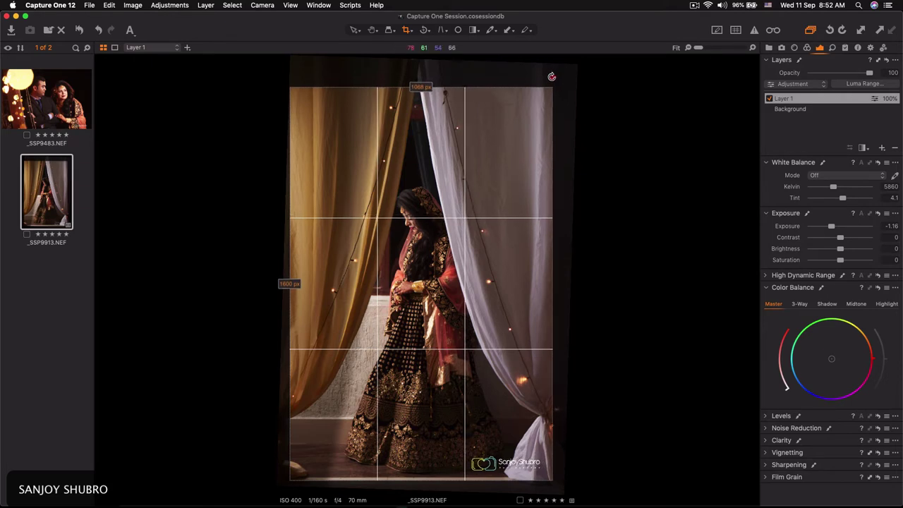
pyautogui.moveTo(552, 76); pyautogui.dragTo(548, 76)
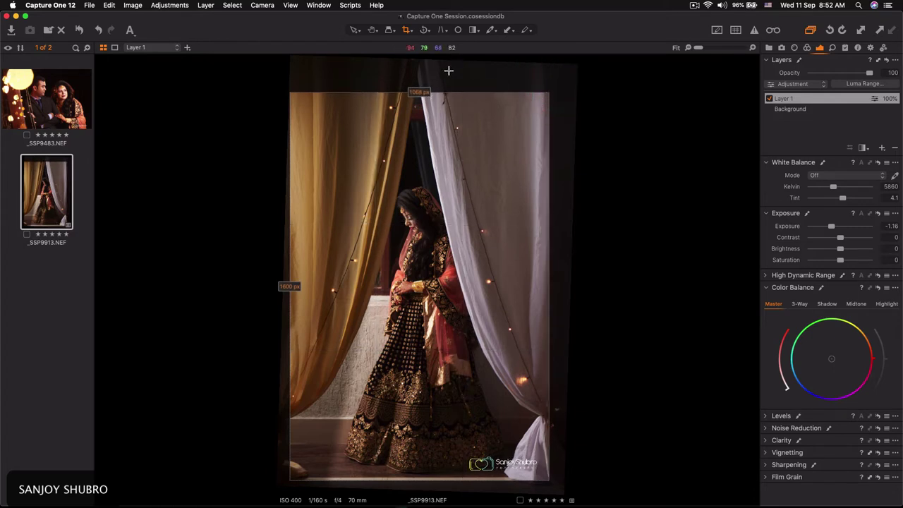
pyautogui.click(355, 30)
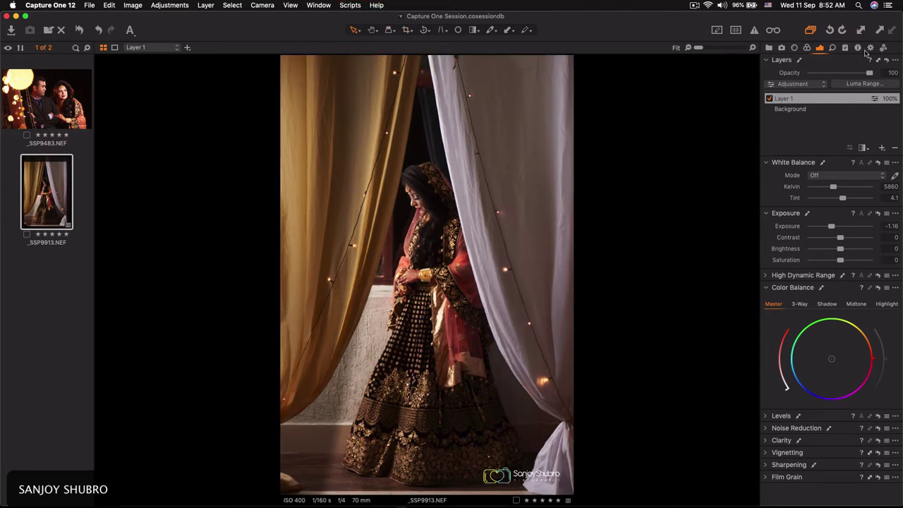
pyautogui.click(870, 48)
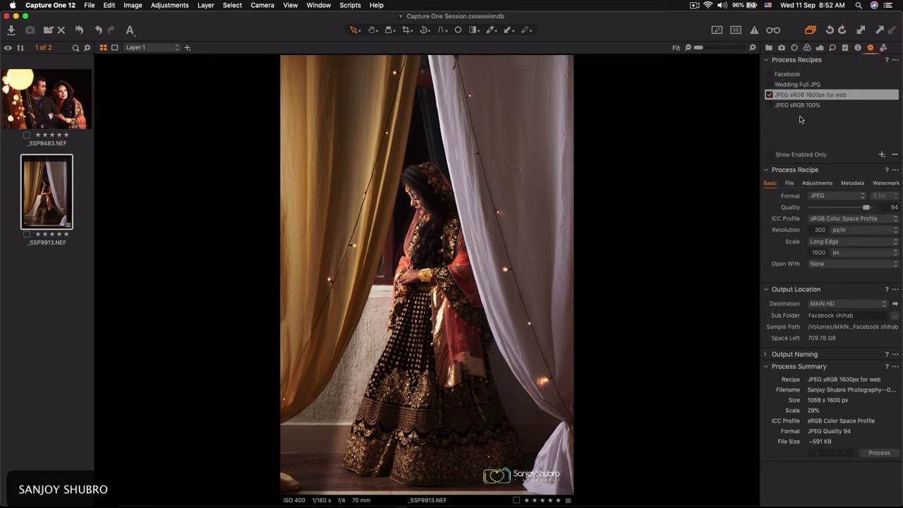
pyautogui.click(791, 86)
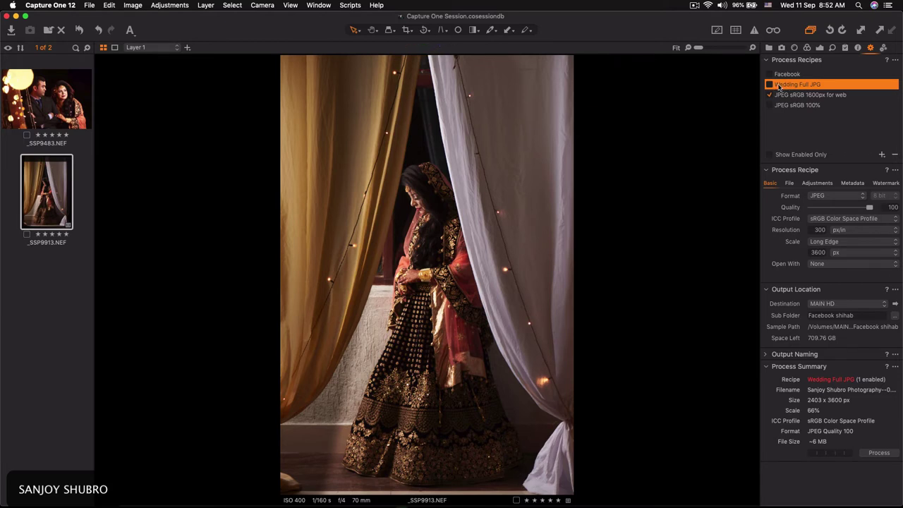
pyautogui.click(797, 96)
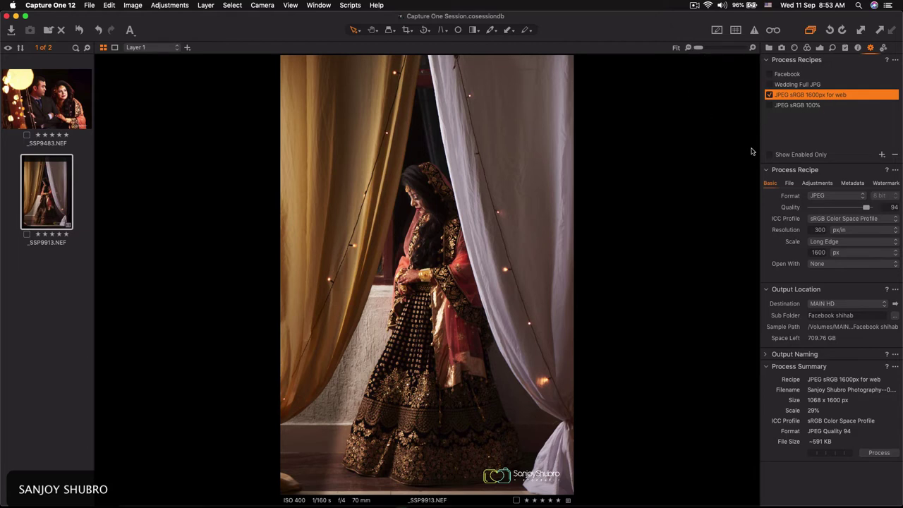
pyautogui.click(789, 75)
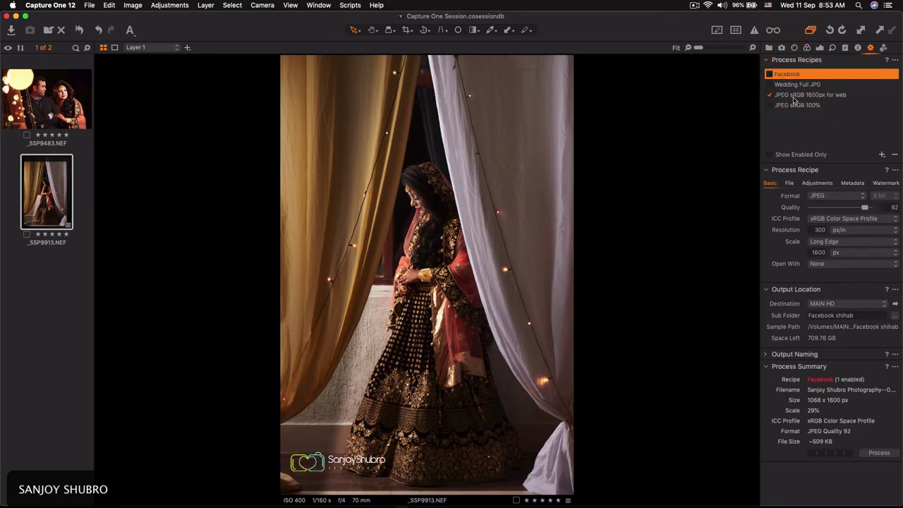
pyautogui.click(799, 85)
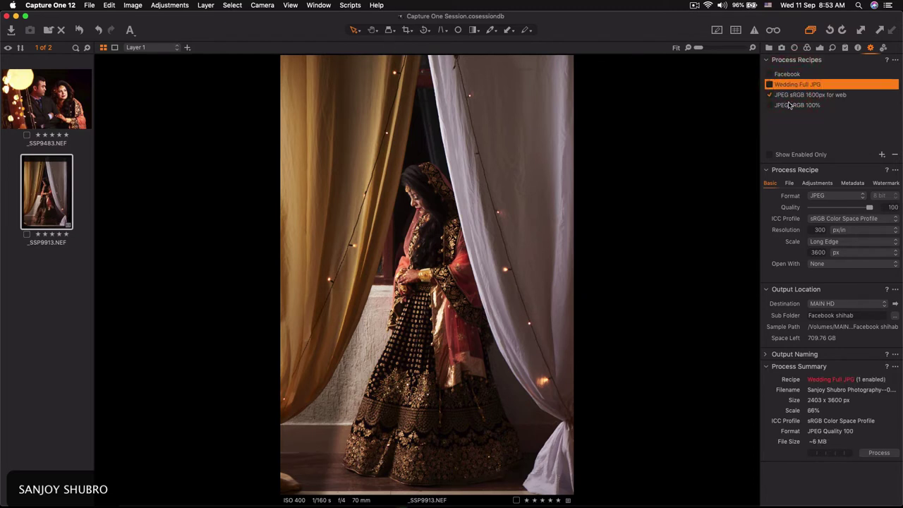
pyautogui.click(799, 96)
pyautogui.click(794, 104)
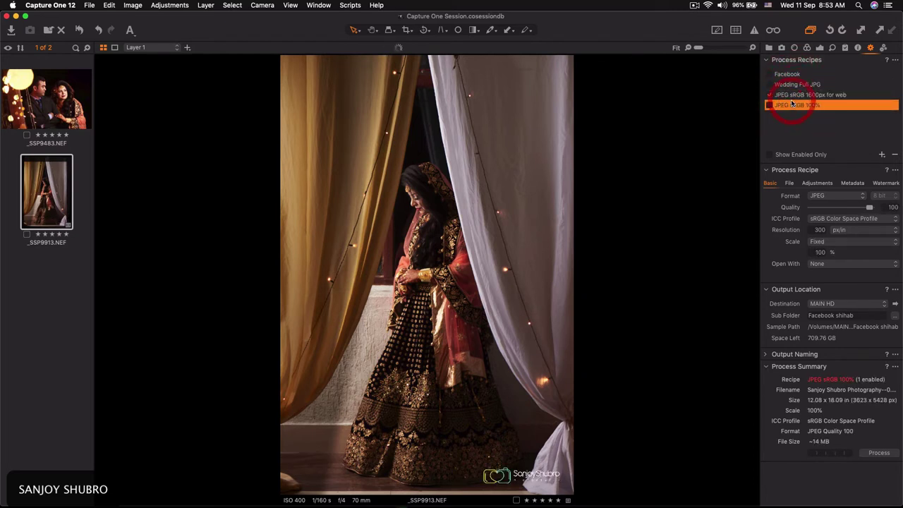
pyautogui.click(794, 95)
pyautogui.click(792, 74)
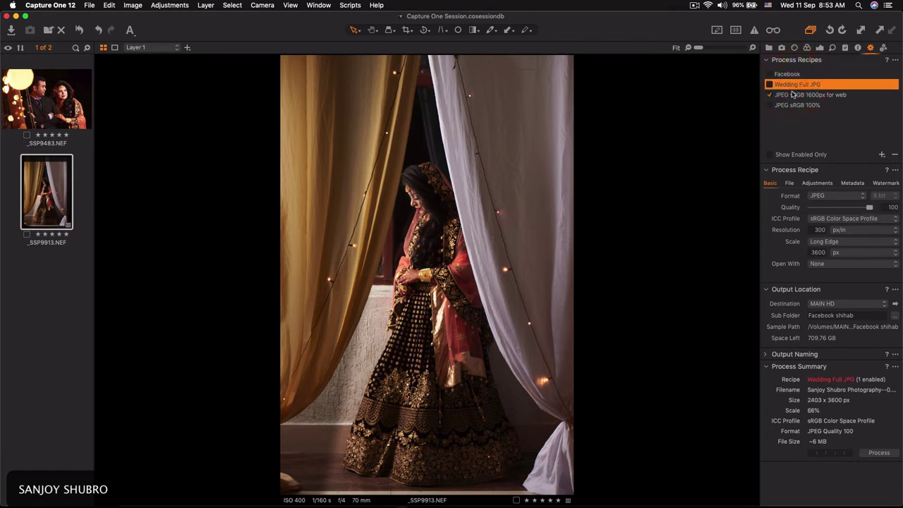
pyautogui.click(794, 95)
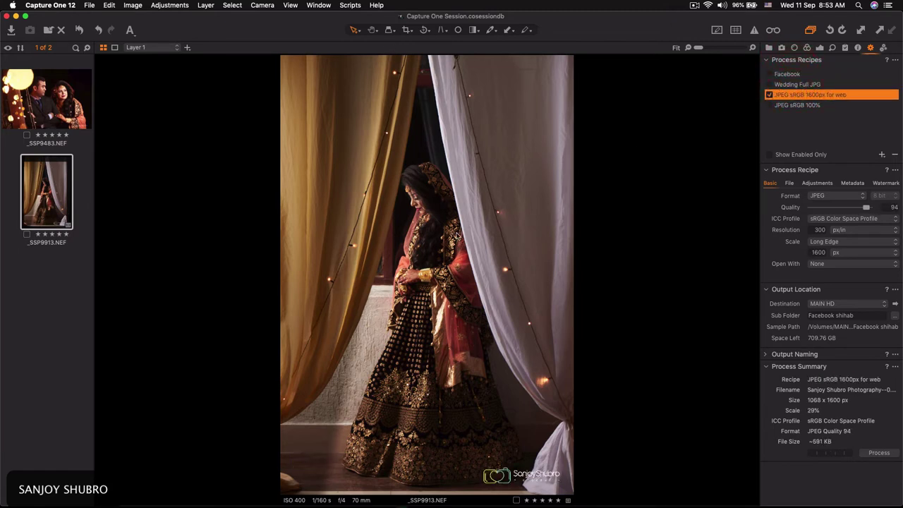
pyautogui.click(819, 48)
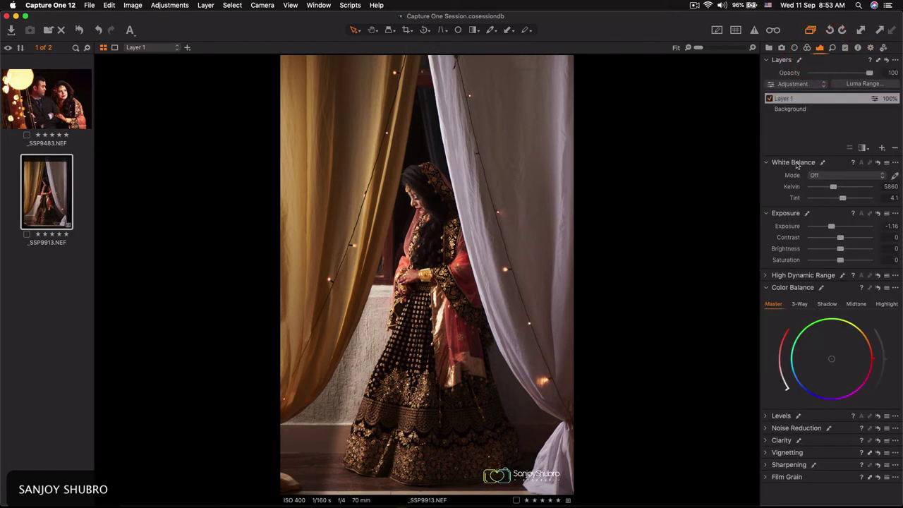
# Add filled Layer 2 with HDR Highlight 49 and Shadow 55
pyautogui.click(767, 59)
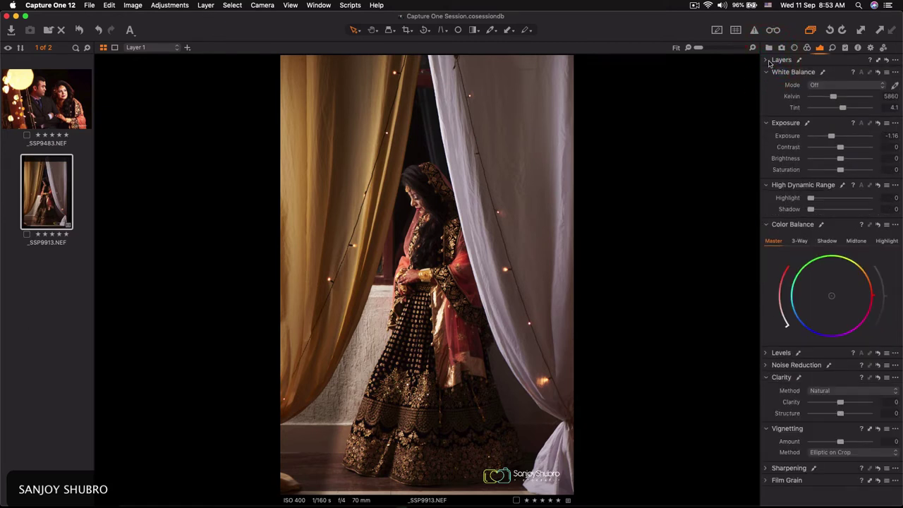
pyautogui.click(768, 60)
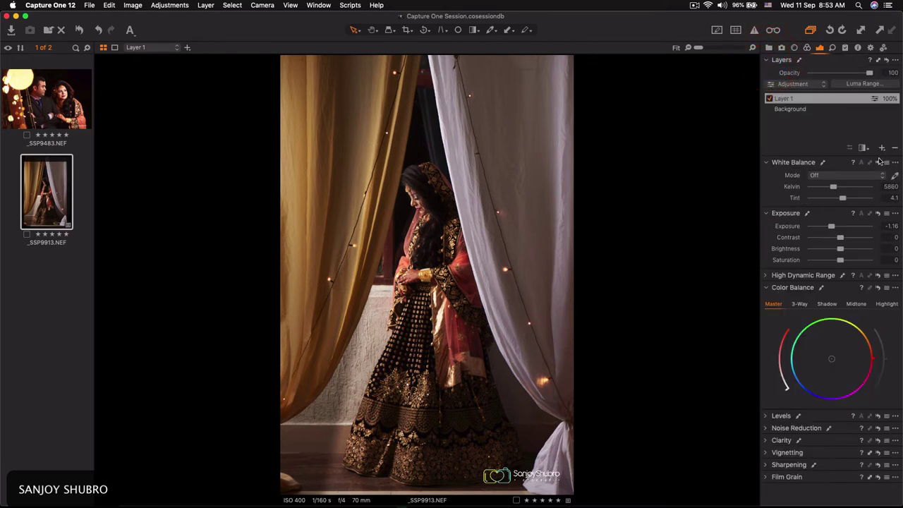
pyautogui.click(883, 148)
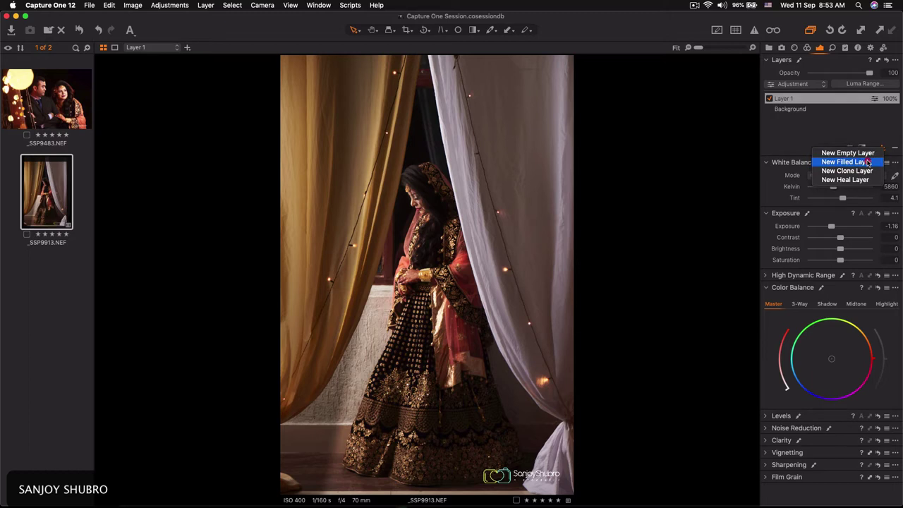
pyautogui.click(867, 162)
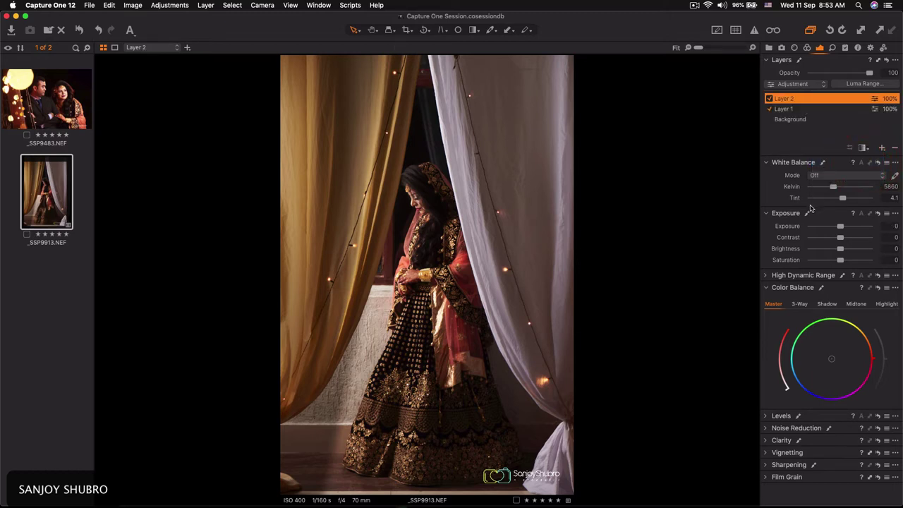
pyautogui.click(766, 277)
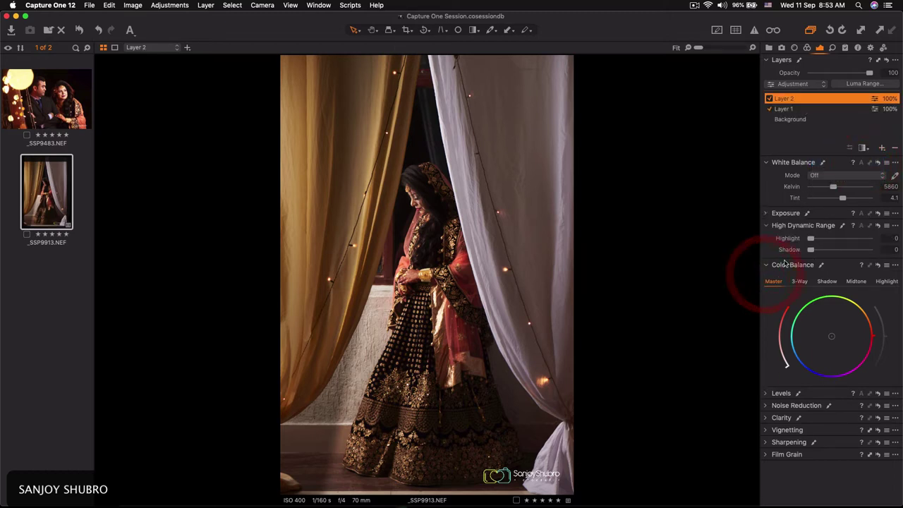
pyautogui.click(849, 249)
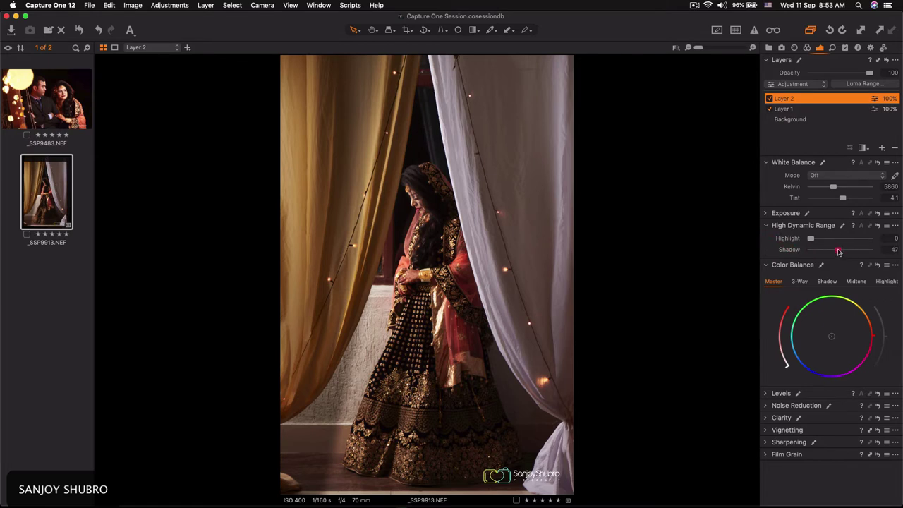
pyautogui.moveTo(852, 250); pyautogui.dragTo(847, 251)
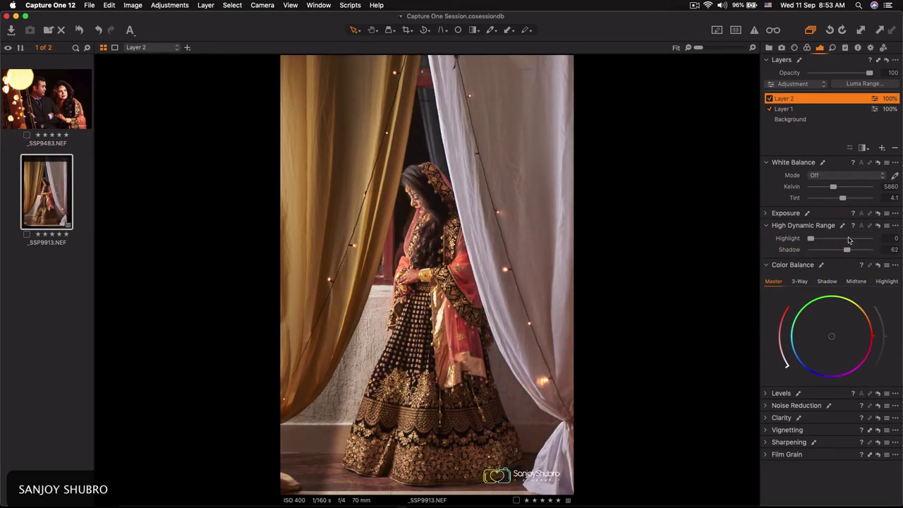
pyautogui.moveTo(837, 238); pyautogui.dragTo(890, 240)
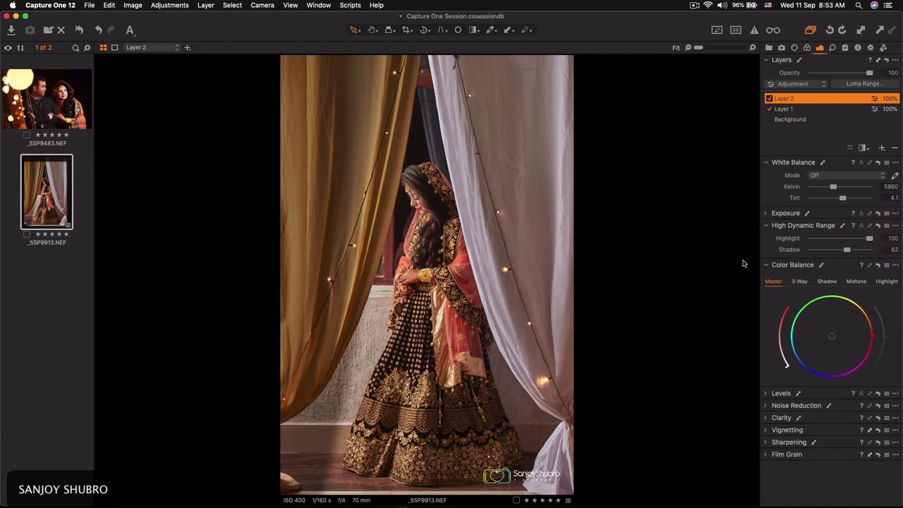
pyautogui.moveTo(854, 252); pyautogui.dragTo(880, 248)
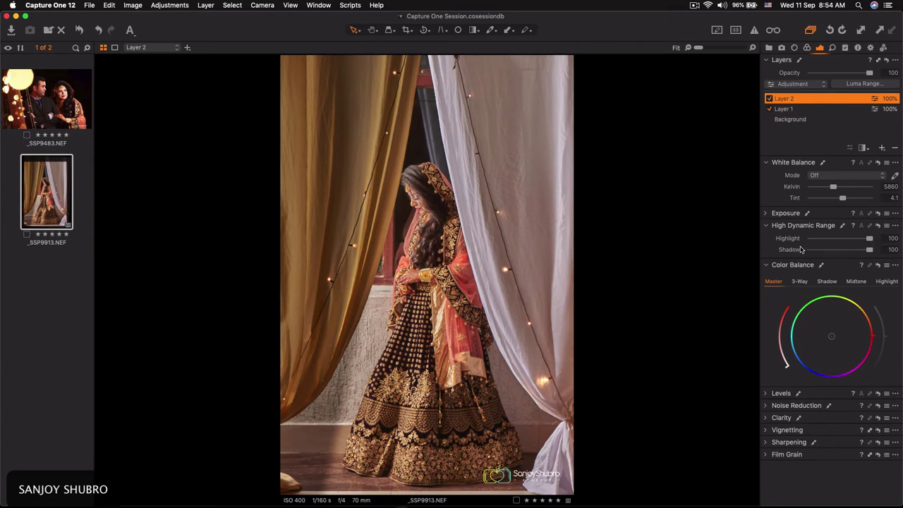
pyautogui.click(838, 239)
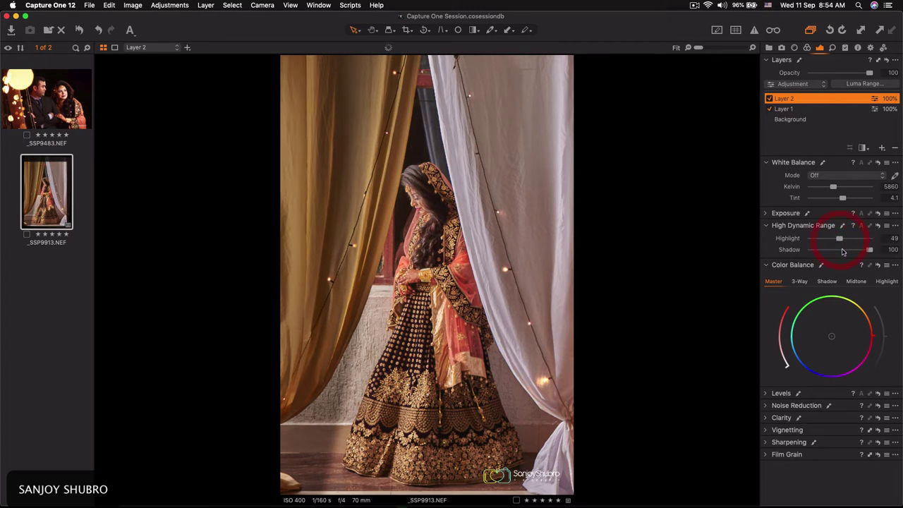
pyautogui.click(843, 249)
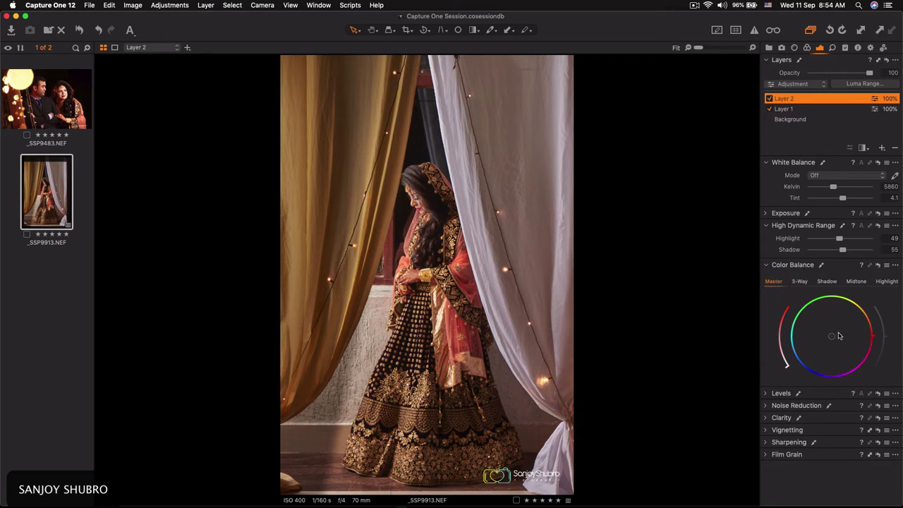
# Shift Layer 2's Master colour balance slightly off neutral
pyautogui.moveTo(832, 335)
pyautogui.mouseDown()
pyautogui.moveTo(865, 312)
pyautogui.moveTo(862, 323)
pyautogui.mouseUp()
pyautogui.moveTo(862, 325); pyautogui.dragTo(853, 326)
pyautogui.moveTo(853, 332)
pyautogui.mouseDown()
pyautogui.moveTo(802, 369)
pyautogui.moveTo(818, 350)
pyautogui.mouseUp()
# Draw a radial gradient mask over the bride, then delete and restore Layer 2 to compare
pyautogui.click(475, 32)
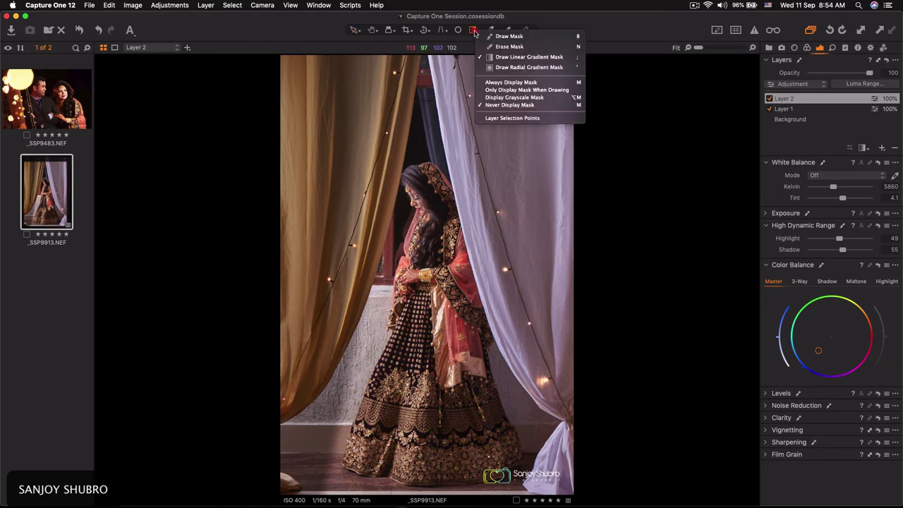
pyautogui.click(500, 68)
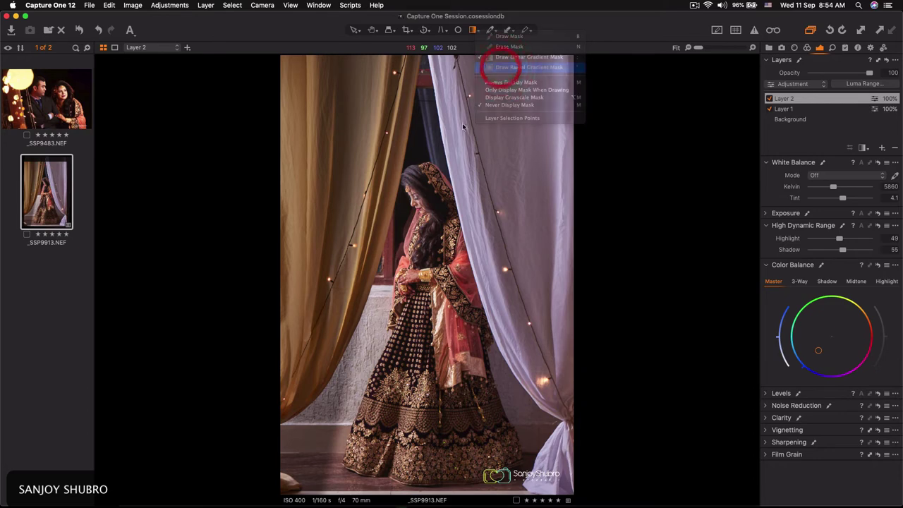
pyautogui.moveTo(436, 205); pyautogui.dragTo(503, 393)
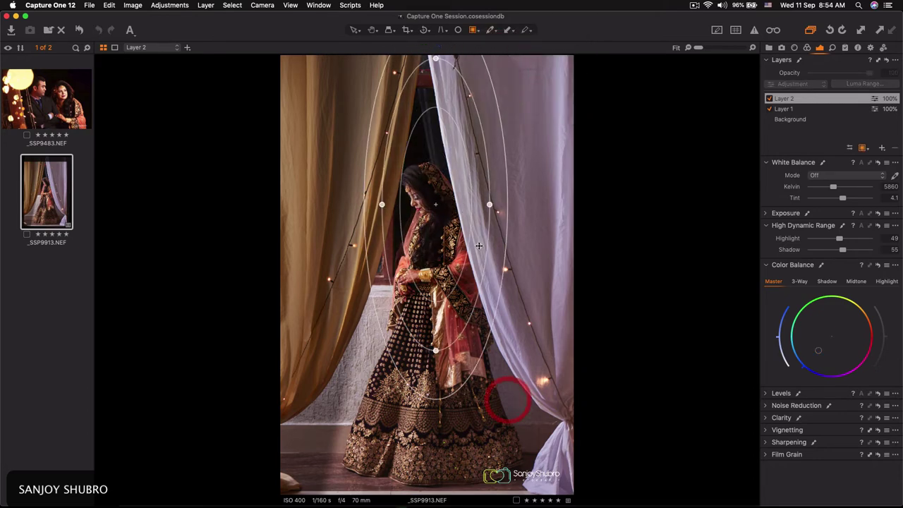
pyautogui.moveTo(443, 260); pyautogui.dragTo(399, 248)
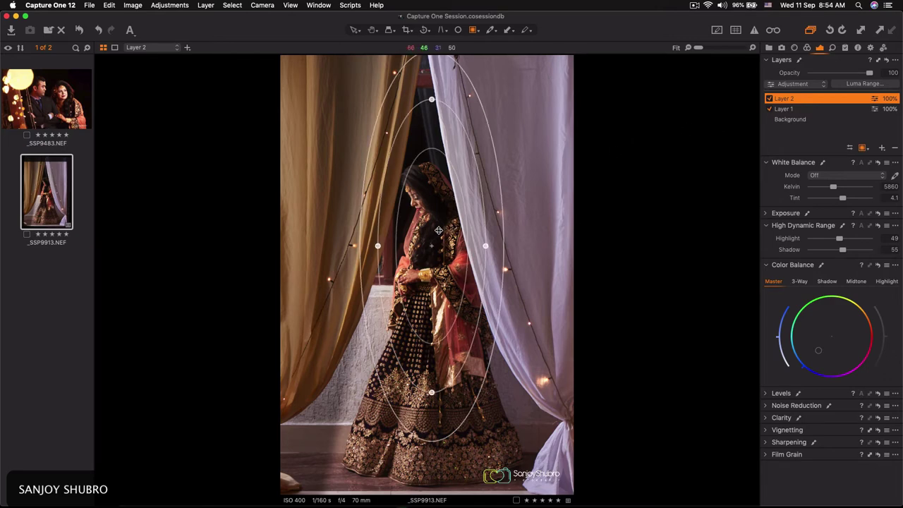
pyautogui.press('BackSpace')
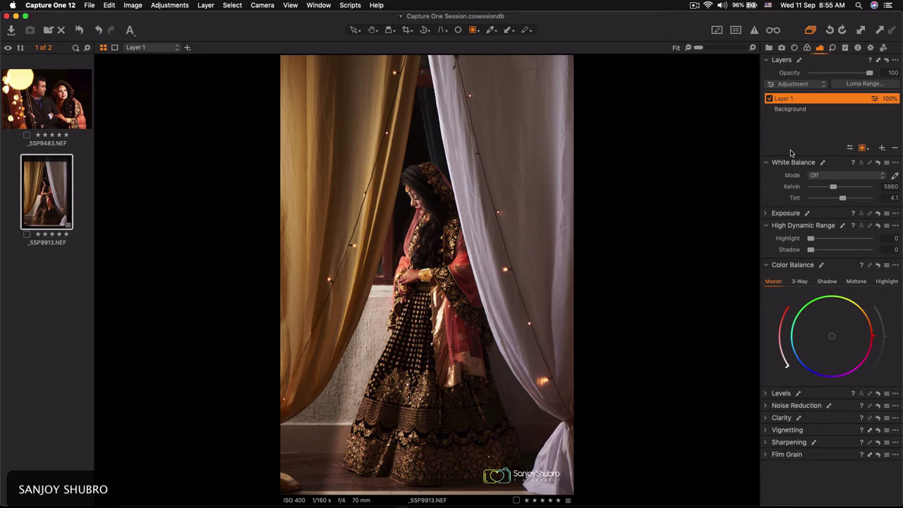
pyautogui.press('super+z')
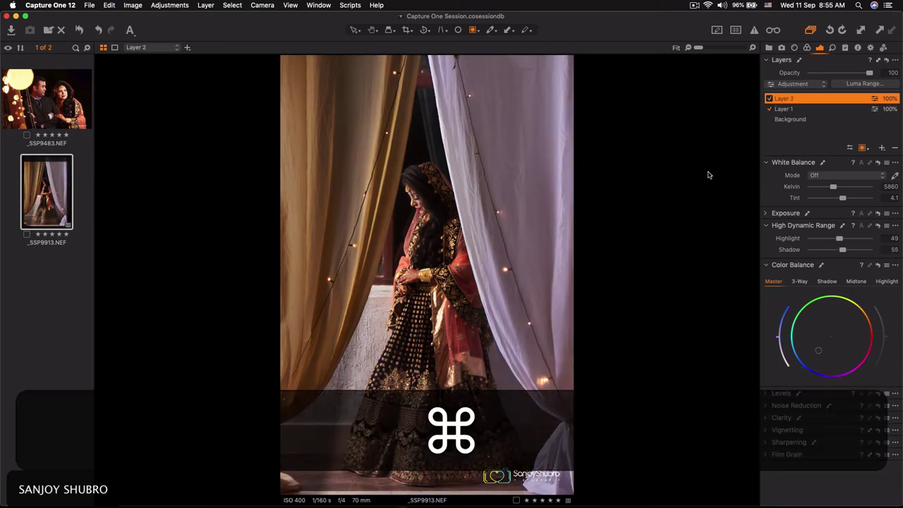
pyautogui.press('super')
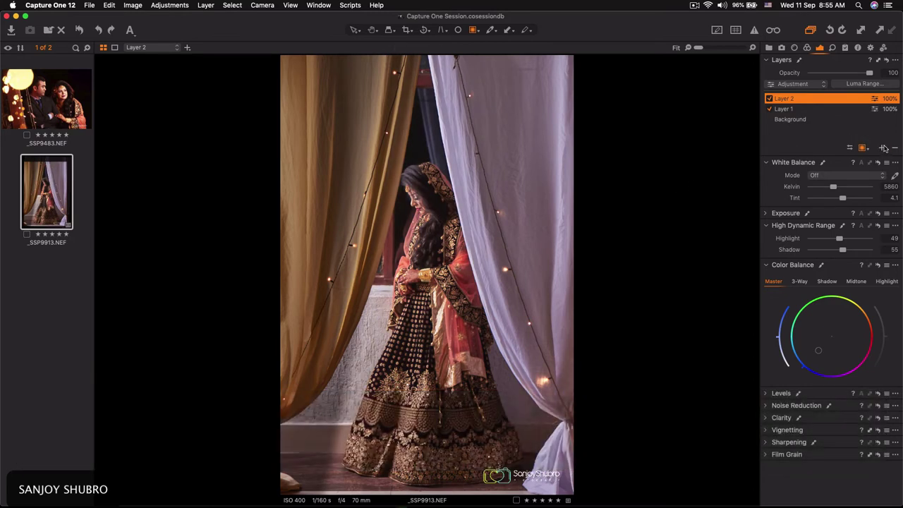
# Add empty Layer 3 with a radial mask over the bride, HDR Highlight 89 and Shadow 59
pyautogui.click(882, 147)
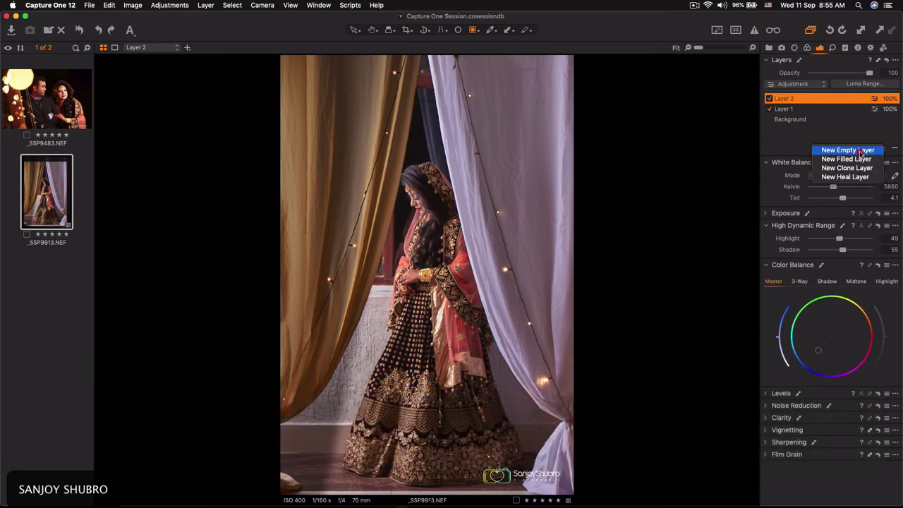
pyautogui.click(861, 149)
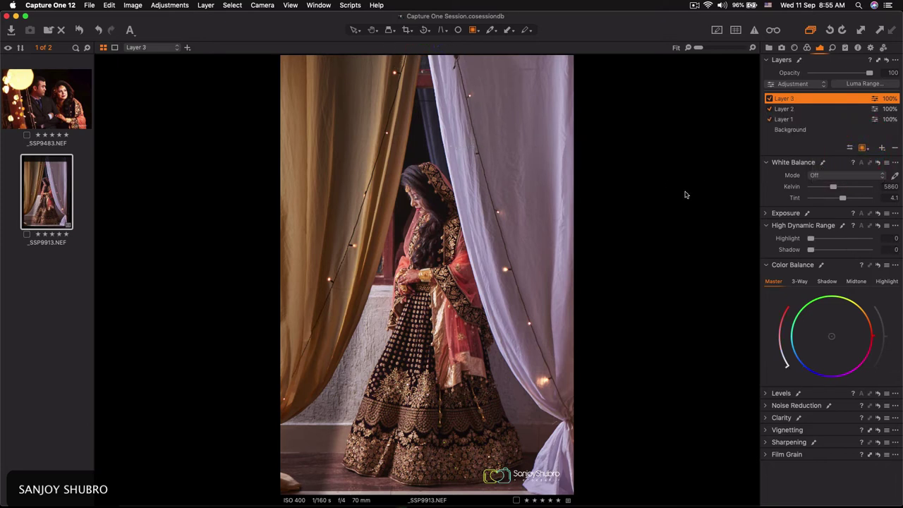
pyautogui.moveTo(829, 238); pyautogui.dragTo(847, 239)
pyautogui.click(845, 250)
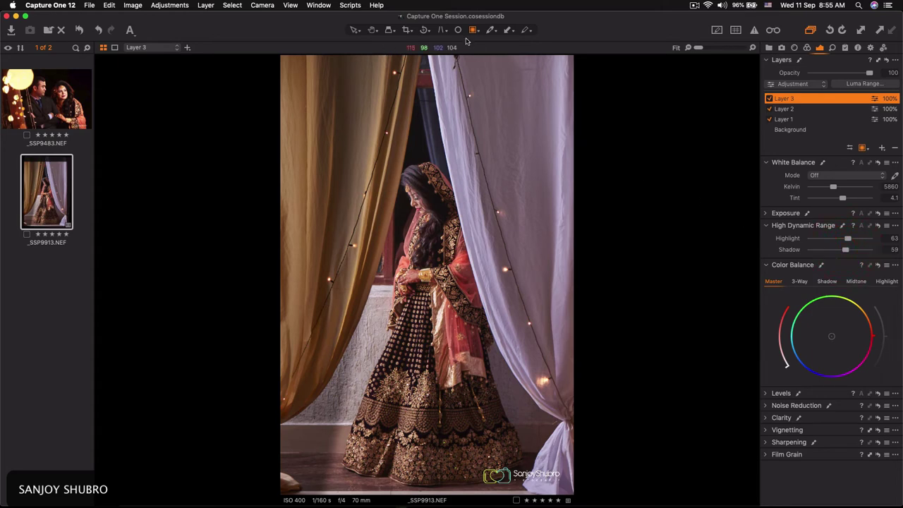
pyautogui.moveTo(419, 208)
pyautogui.mouseDown()
pyautogui.moveTo(441, 184)
pyautogui.moveTo(476, 230)
pyautogui.mouseUp()
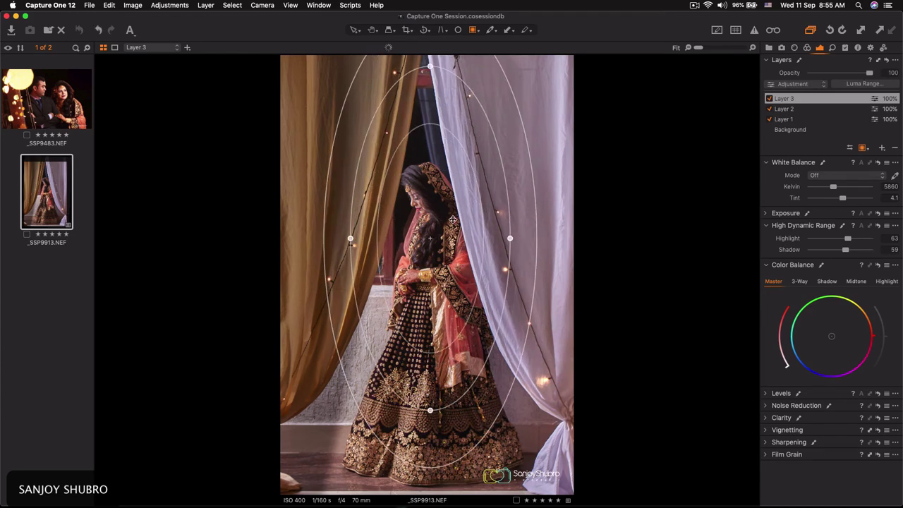
pyautogui.moveTo(847, 238); pyautogui.dragTo(796, 242)
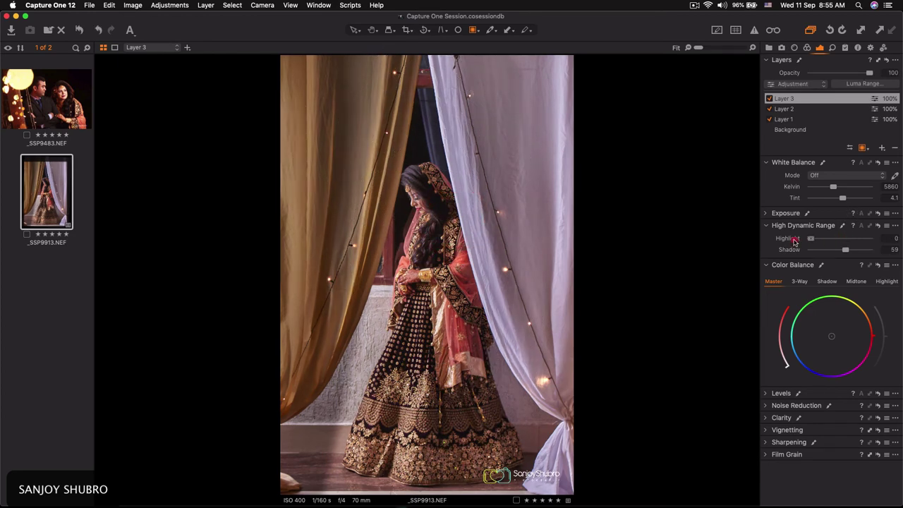
pyautogui.click(862, 239)
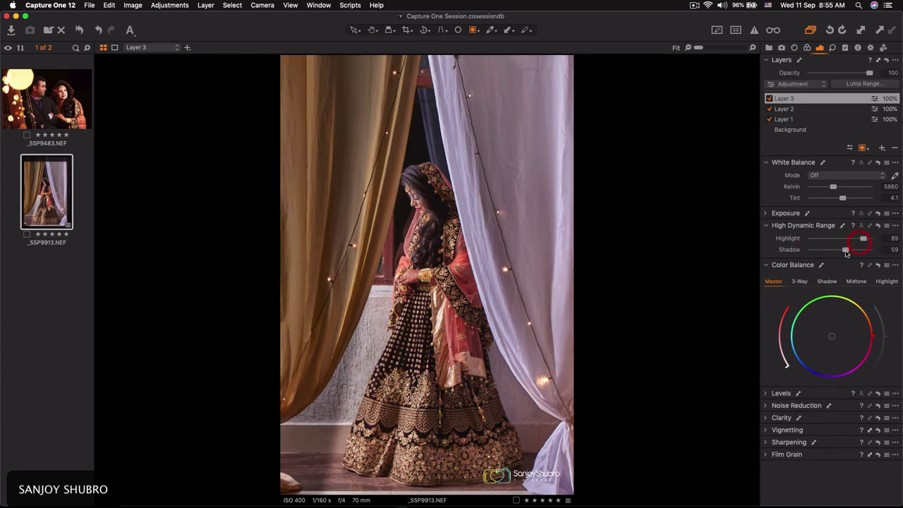
# Lower Layer 3's exposure to −0.57 and shift and stretch its radial mask taller over the bride
pyautogui.click(765, 213)
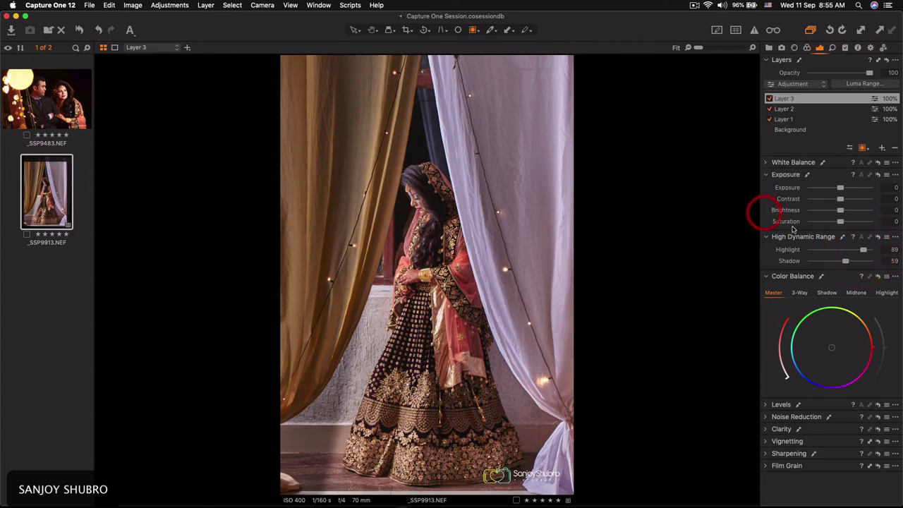
pyautogui.moveTo(840, 188)
pyautogui.mouseDown()
pyautogui.moveTo(829, 192)
pyautogui.moveTo(838, 193)
pyautogui.mouseUp()
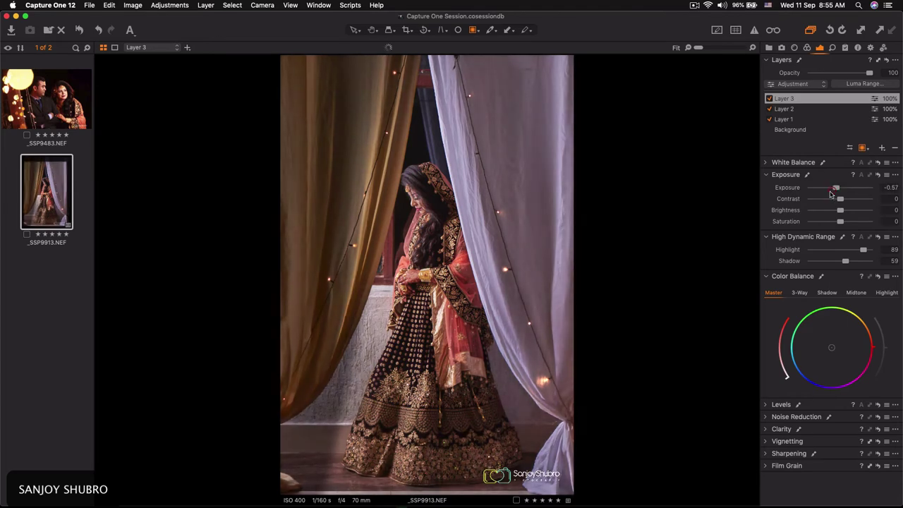
pyautogui.press('t')
pyautogui.moveTo(449, 228); pyautogui.dragTo(453, 218)
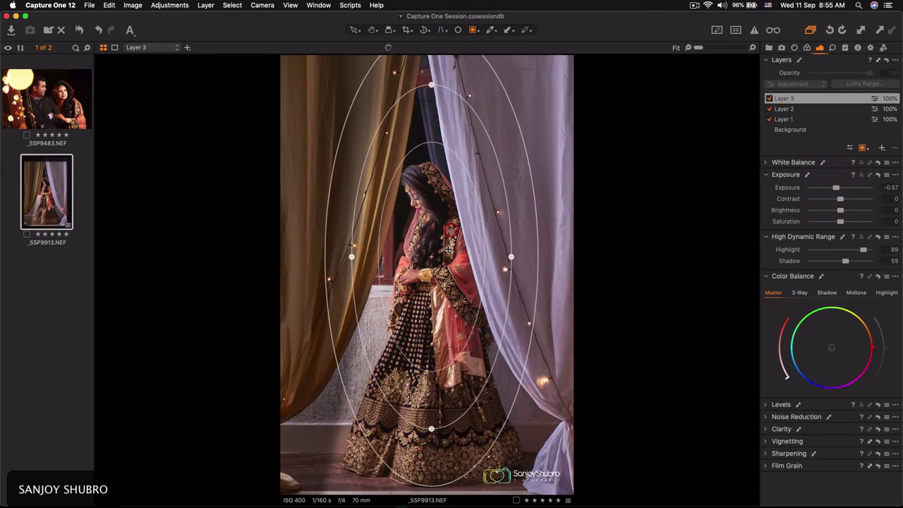
pyautogui.moveTo(431, 449); pyautogui.dragTo(432, 471)
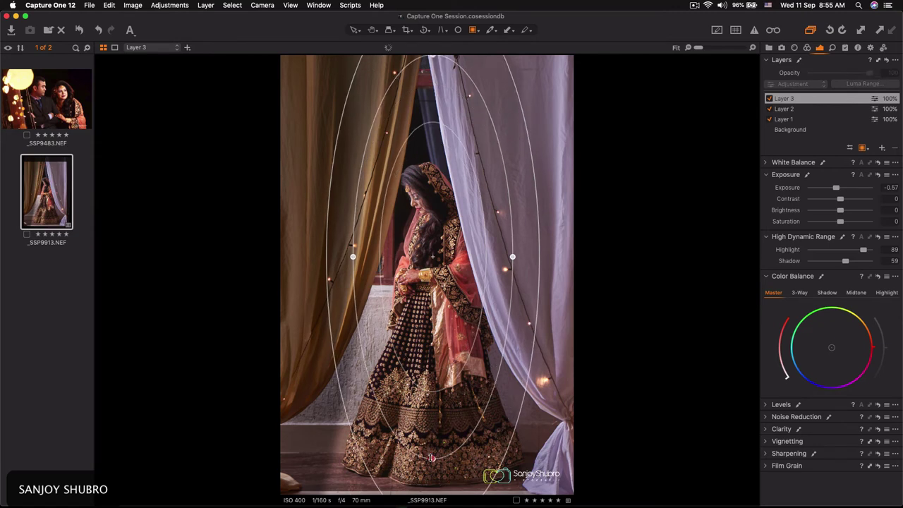
pyautogui.moveTo(436, 79); pyautogui.dragTo(431, 71)
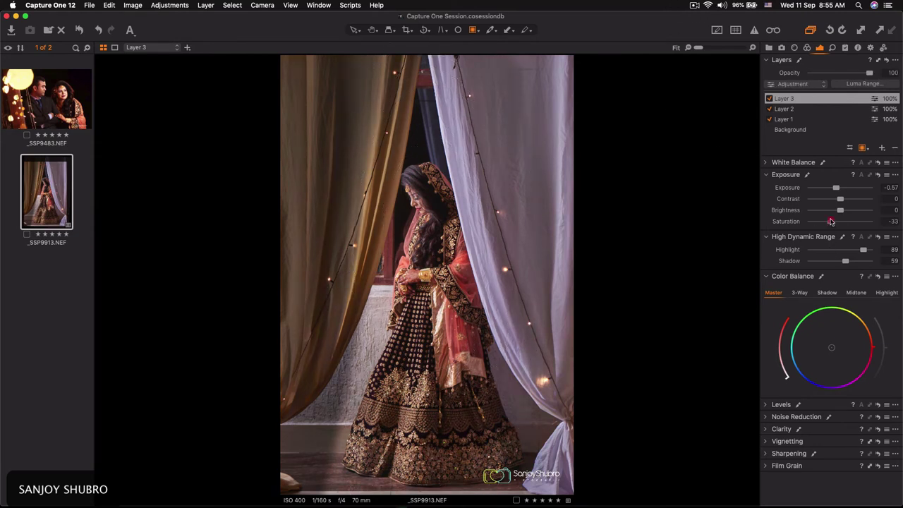
# Set Layer 3's saturation to −6 and reshape the radial mask's width around the bride
pyautogui.moveTo(830, 221); pyautogui.dragTo(816, 221)
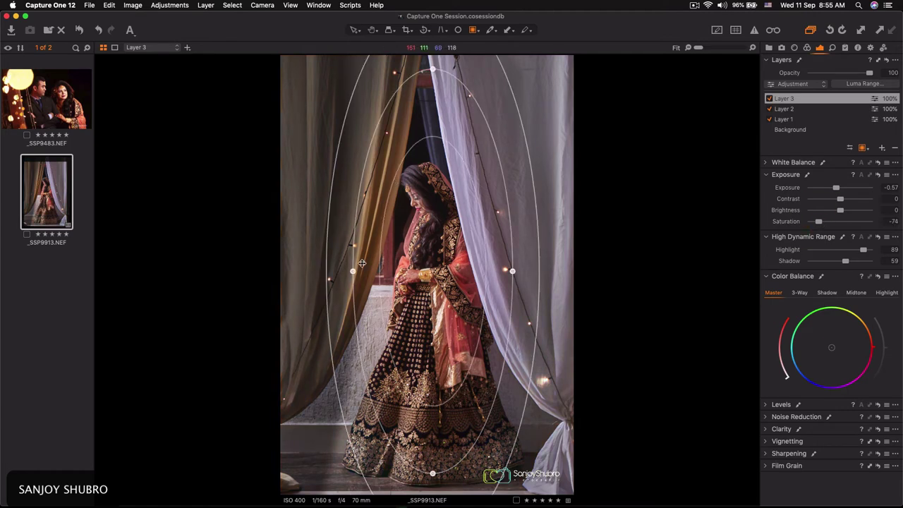
pyautogui.moveTo(353, 271)
pyautogui.mouseDown()
pyautogui.moveTo(377, 266)
pyautogui.moveTo(347, 270)
pyautogui.mouseUp()
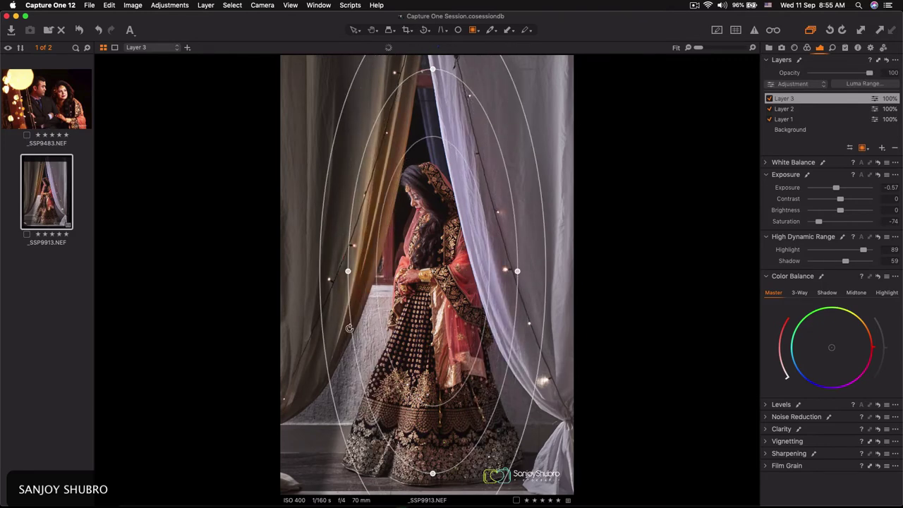
pyautogui.moveTo(335, 419); pyautogui.dragTo(297, 464)
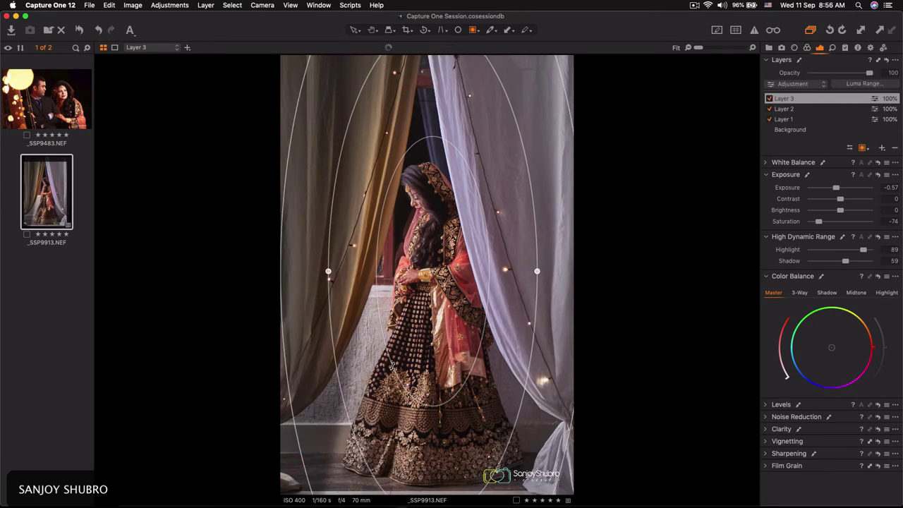
pyautogui.moveTo(328, 270); pyautogui.dragTo(355, 270)
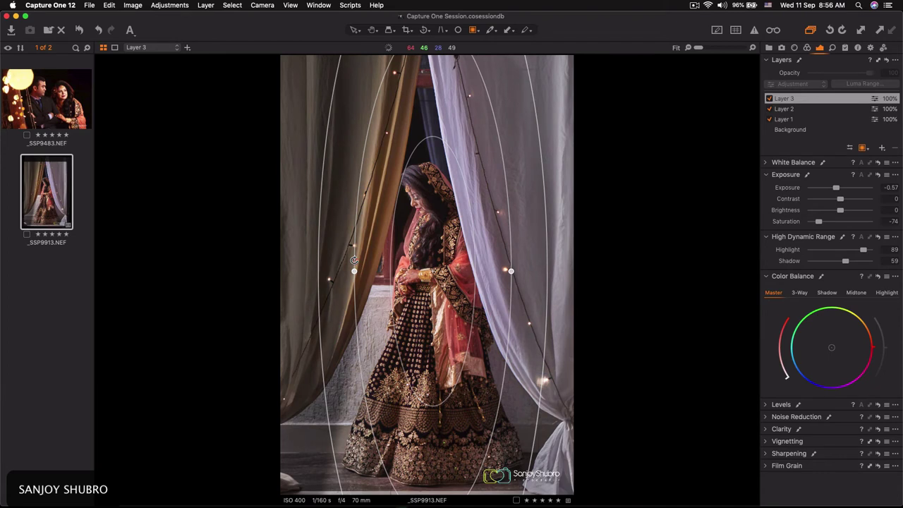
pyautogui.moveTo(354, 260); pyautogui.dragTo(345, 270)
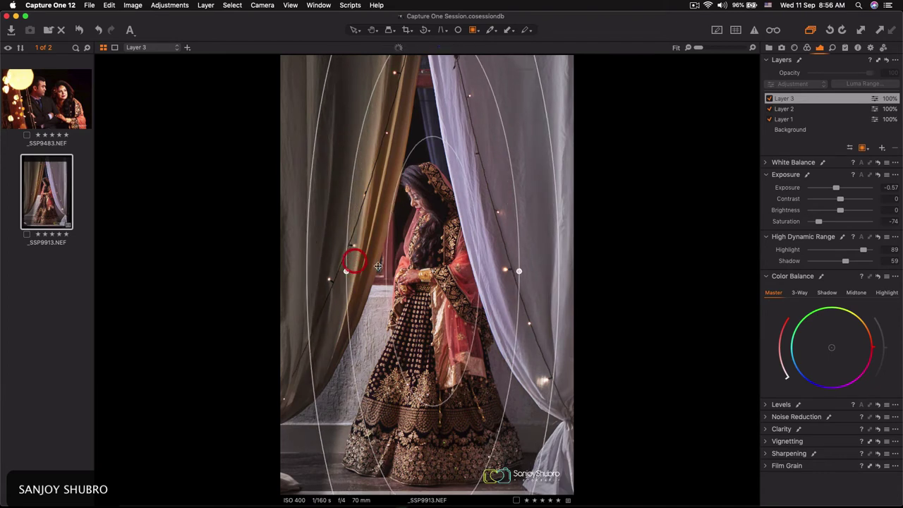
pyautogui.click(829, 223)
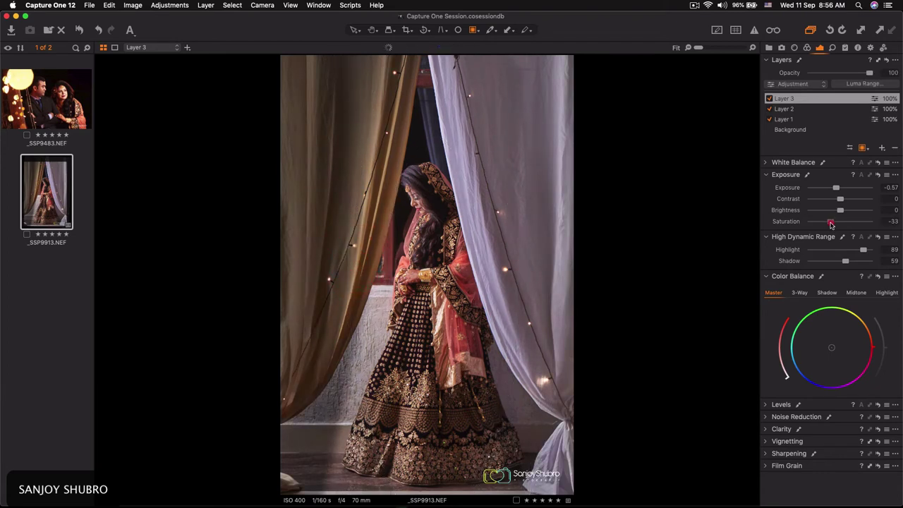
pyautogui.moveTo(834, 224); pyautogui.dragTo(838, 226)
# Give the Background layer HDR Shadow 50 and Highlight 60, checking the bride zoomed to 67%
pyautogui.click(794, 129)
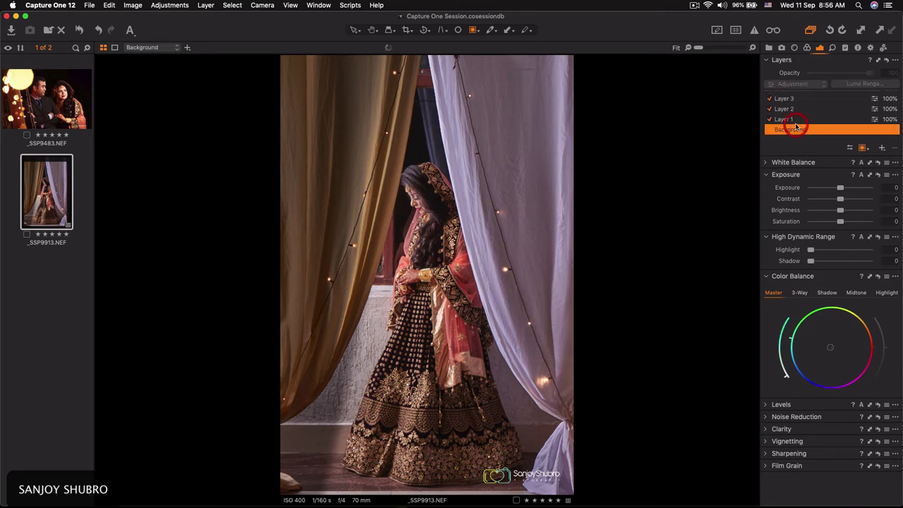
pyautogui.click(845, 262)
pyautogui.moveTo(841, 262)
pyautogui.mouseDown()
pyautogui.moveTo(872, 248)
pyautogui.moveTo(867, 257)
pyautogui.mouseUp()
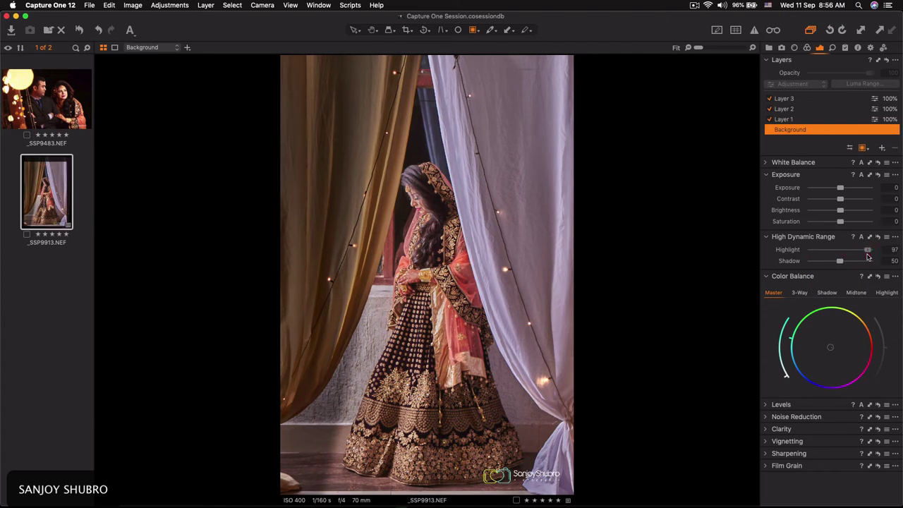
pyautogui.moveTo(702, 50); pyautogui.dragTo(711, 51)
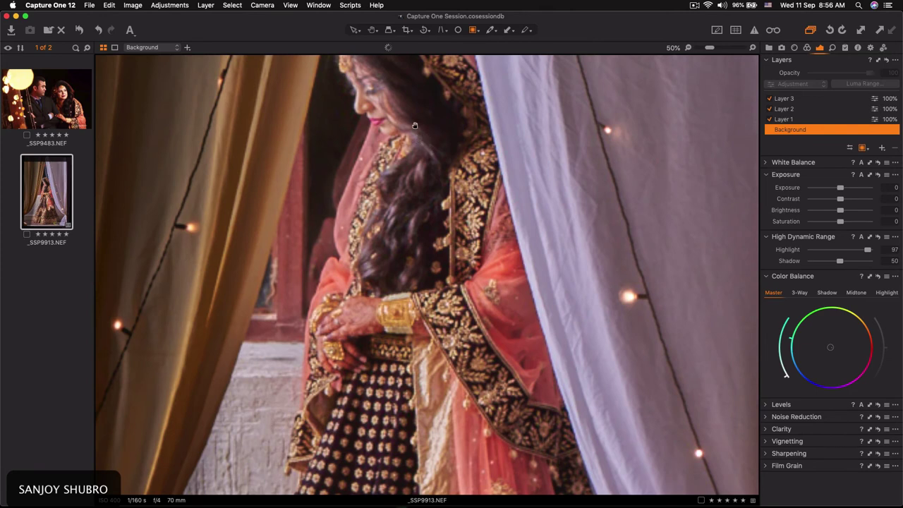
pyautogui.moveTo(415, 126); pyautogui.dragTo(452, 212)
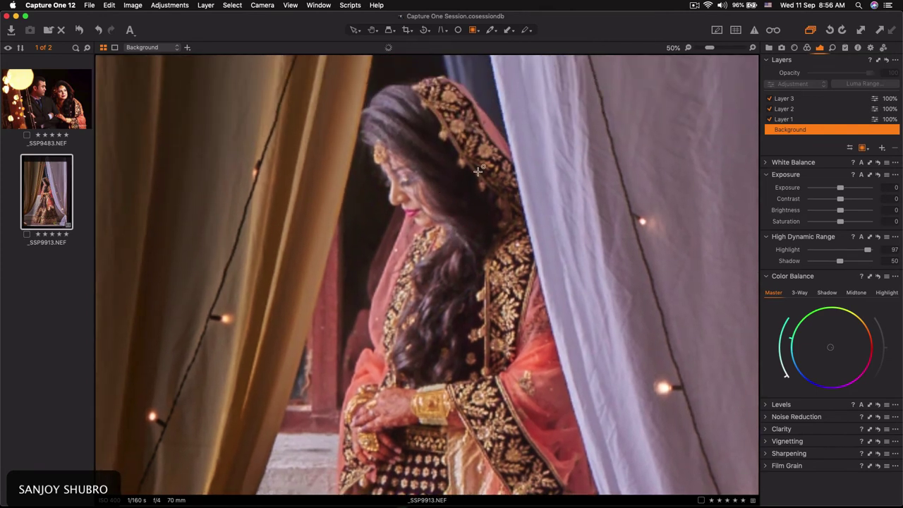
pyautogui.moveTo(711, 50); pyautogui.dragTo(715, 48)
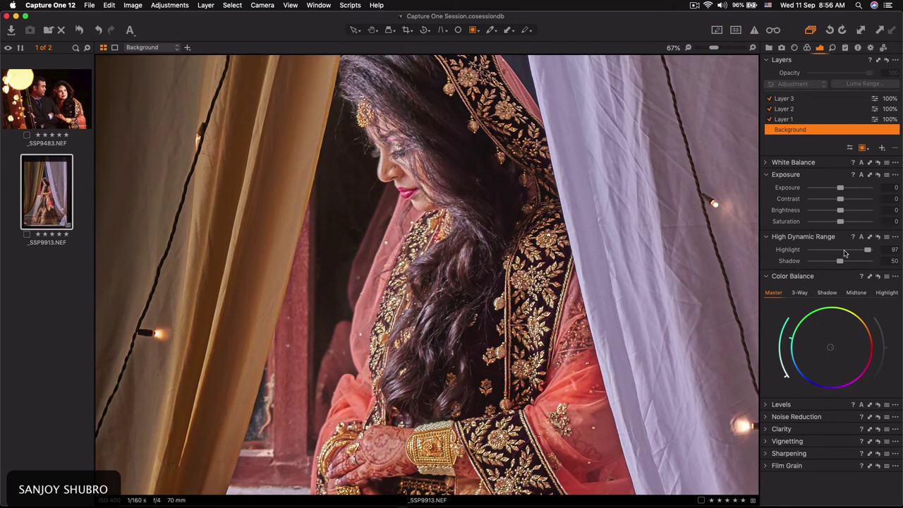
pyautogui.click(845, 250)
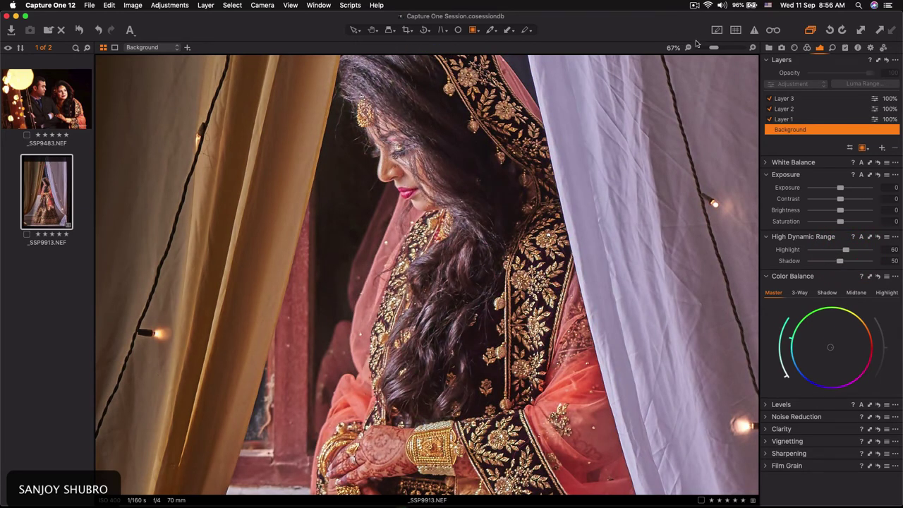
pyautogui.moveTo(713, 47); pyautogui.dragTo(698, 49)
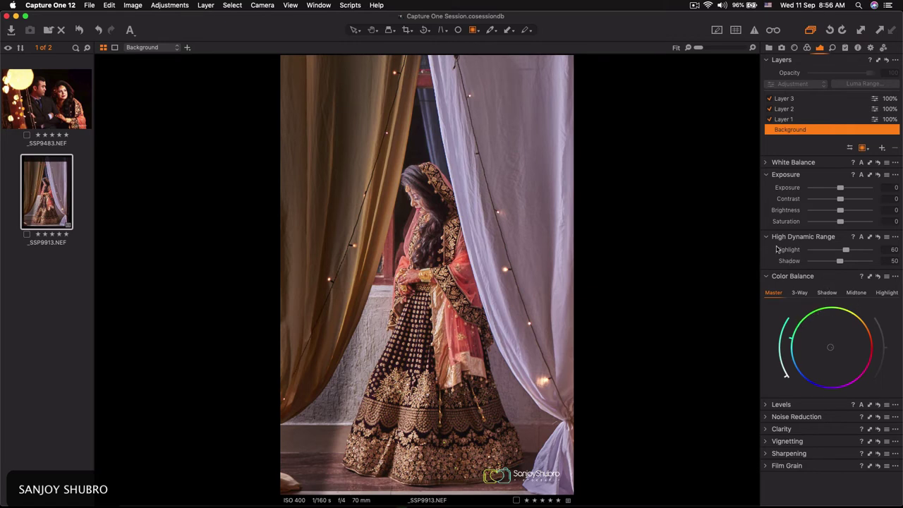
# Auto-set RGB Levels on the Background layer, placing input points at 6 and 241
pyautogui.click(766, 276)
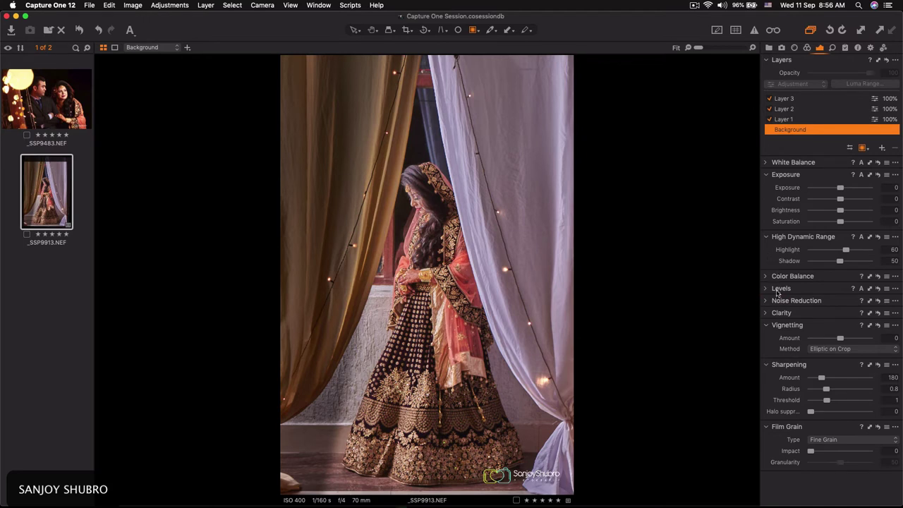
pyautogui.click(765, 288)
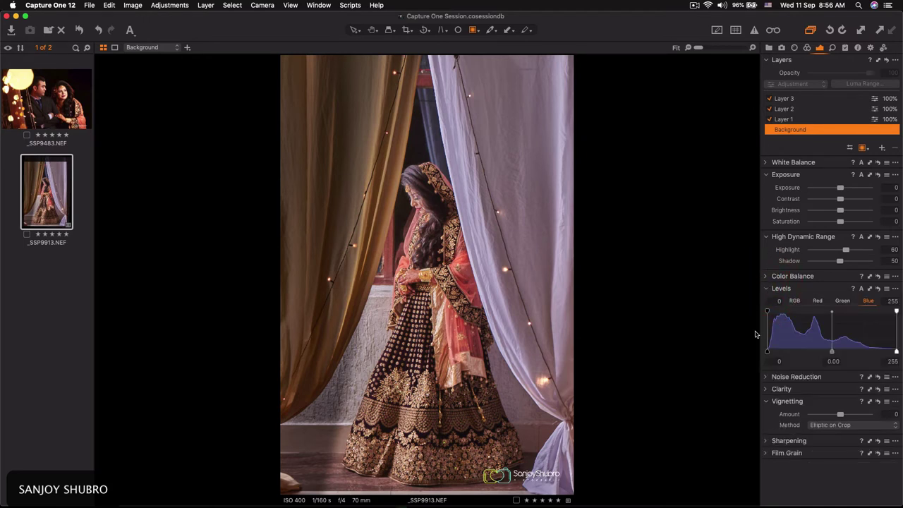
pyautogui.click(794, 301)
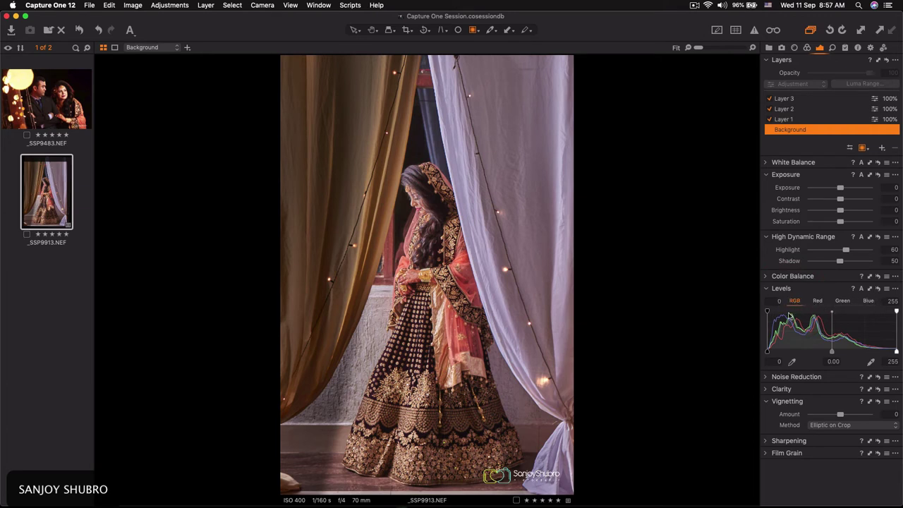
pyautogui.click(861, 289)
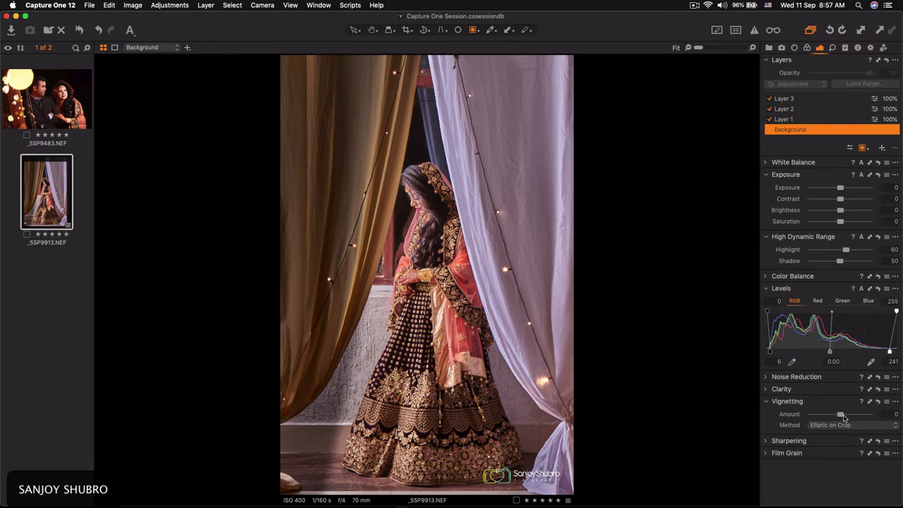
# Try an edge vignette, then raise Sharpening Amount to 219
pyautogui.moveTo(844, 418)
pyautogui.mouseDown()
pyautogui.moveTo(822, 416)
pyautogui.moveTo(830, 416)
pyautogui.mouseUp()
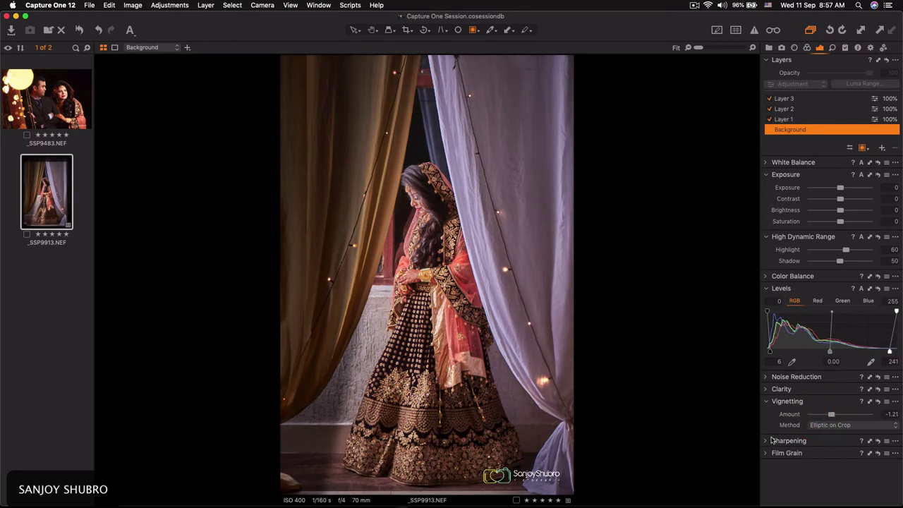
pyautogui.moveTo(829, 416)
pyautogui.mouseDown()
pyautogui.moveTo(845, 415)
pyautogui.moveTo(839, 421)
pyautogui.mouseUp()
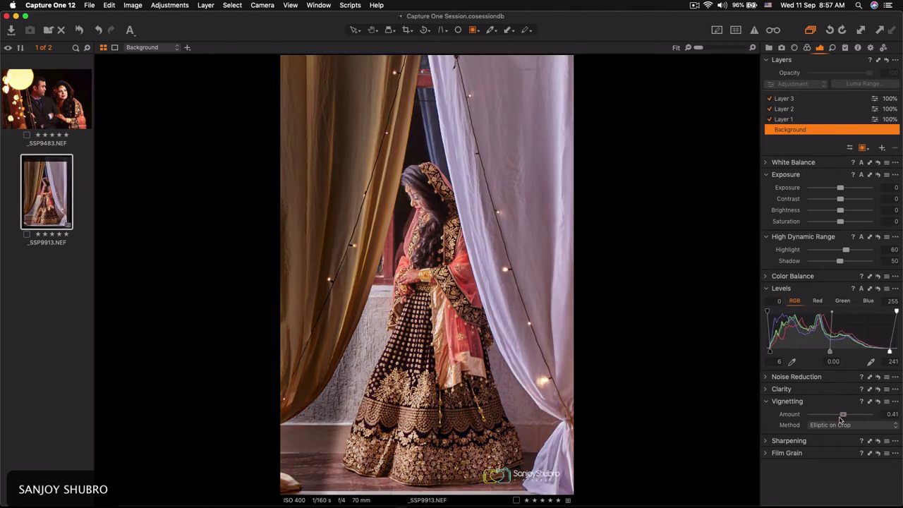
pyautogui.click(842, 414)
pyautogui.click(766, 441)
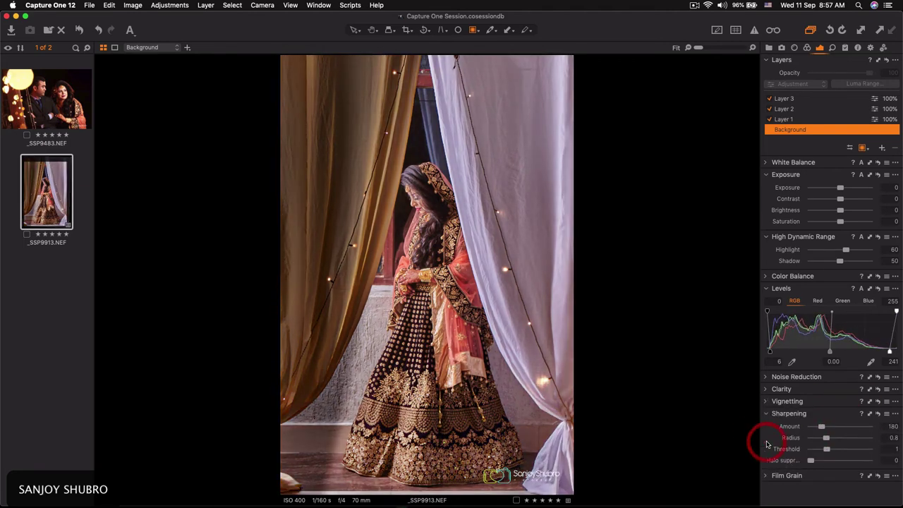
pyautogui.moveTo(823, 428); pyautogui.dragTo(816, 433)
# Straighten the photo with a slight rotation and adjust the crop's top edge
pyautogui.click(418, 30)
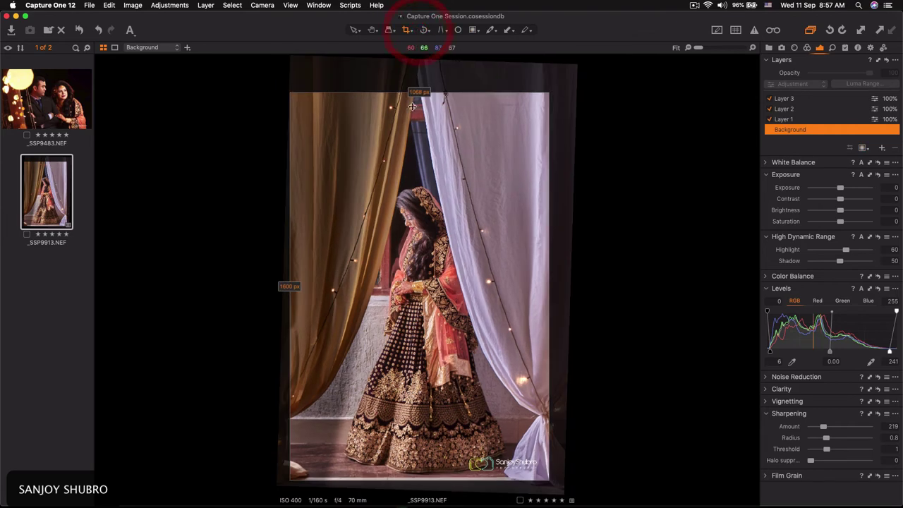
pyautogui.moveTo(407, 124)
pyautogui.mouseDown()
pyautogui.moveTo(426, 120)
pyautogui.moveTo(408, 124)
pyautogui.mouseUp()
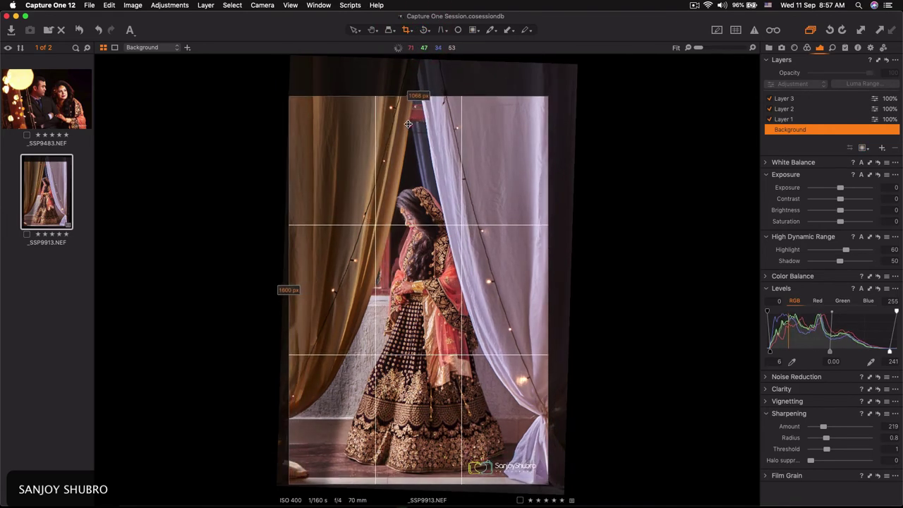
pyautogui.moveTo(407, 124); pyautogui.dragTo(397, 117)
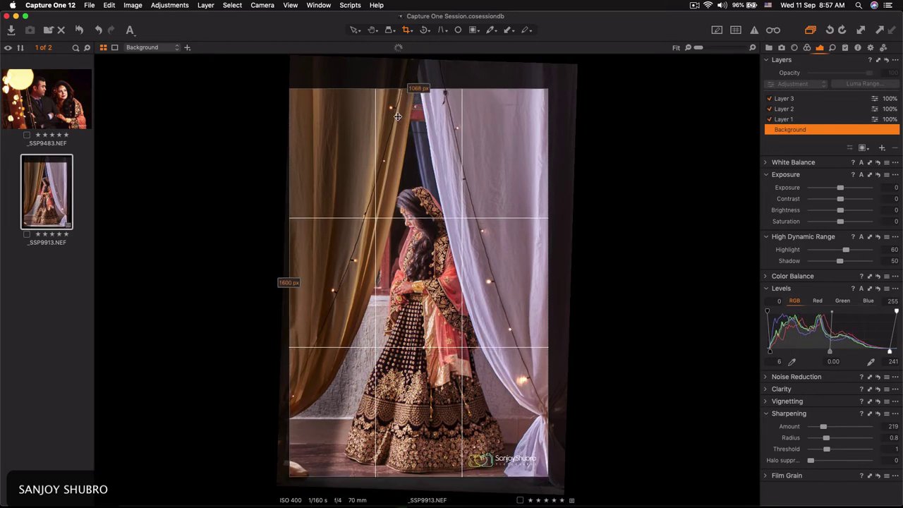
pyautogui.moveTo(398, 116); pyautogui.dragTo(397, 118)
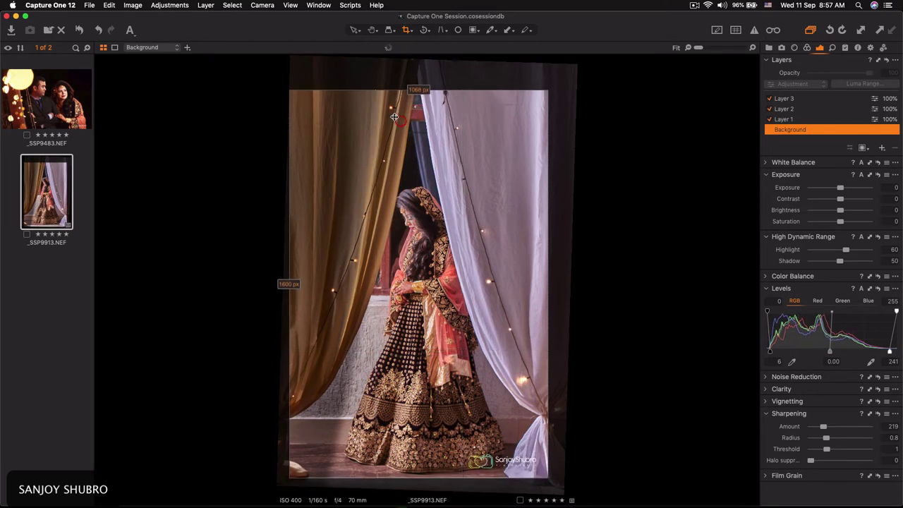
pyautogui.click(424, 29)
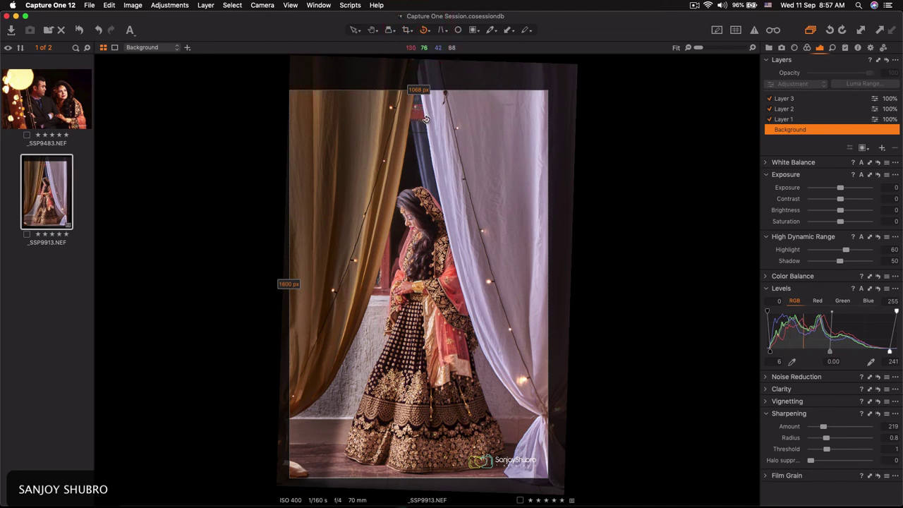
pyautogui.moveTo(426, 120); pyautogui.dragTo(421, 118)
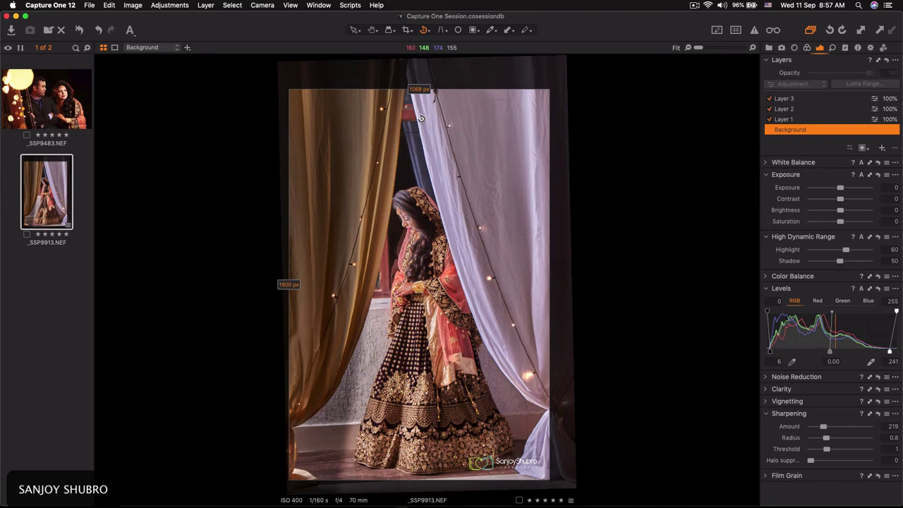
pyautogui.click(355, 32)
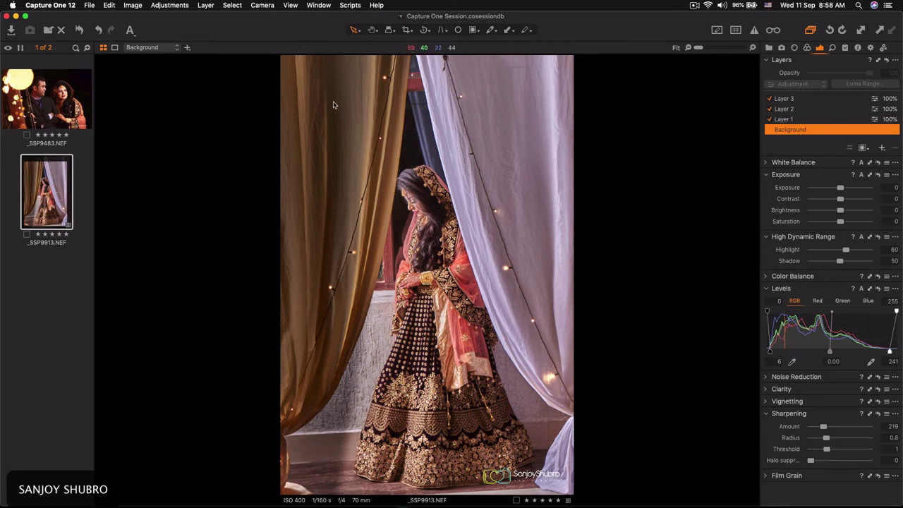
# Choose the Draw Mask brush and add a new Layer 4 above Layer 3
pyautogui.click(479, 29)
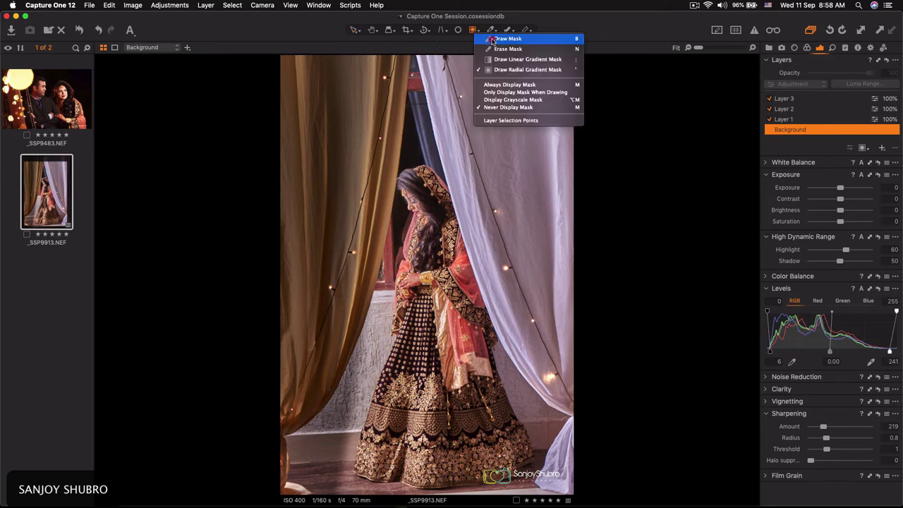
pyautogui.click(493, 37)
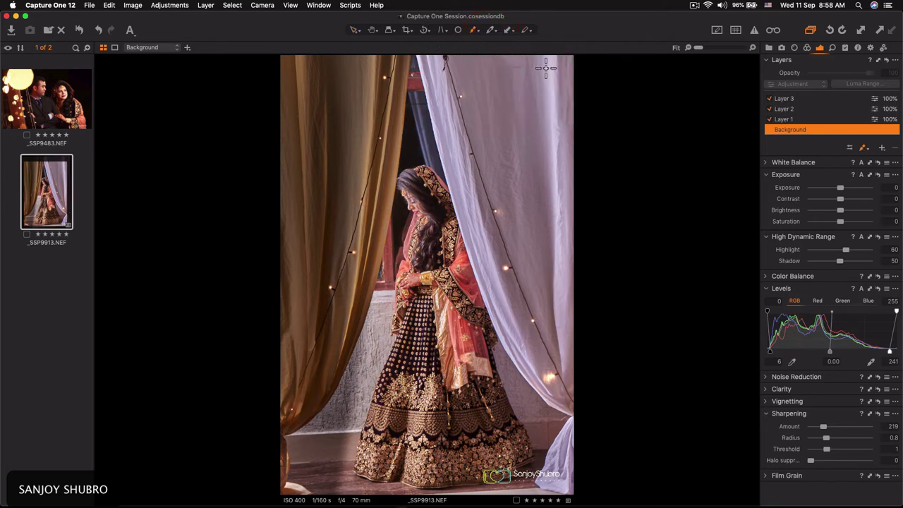
pyautogui.click(815, 100)
pyautogui.click(881, 148)
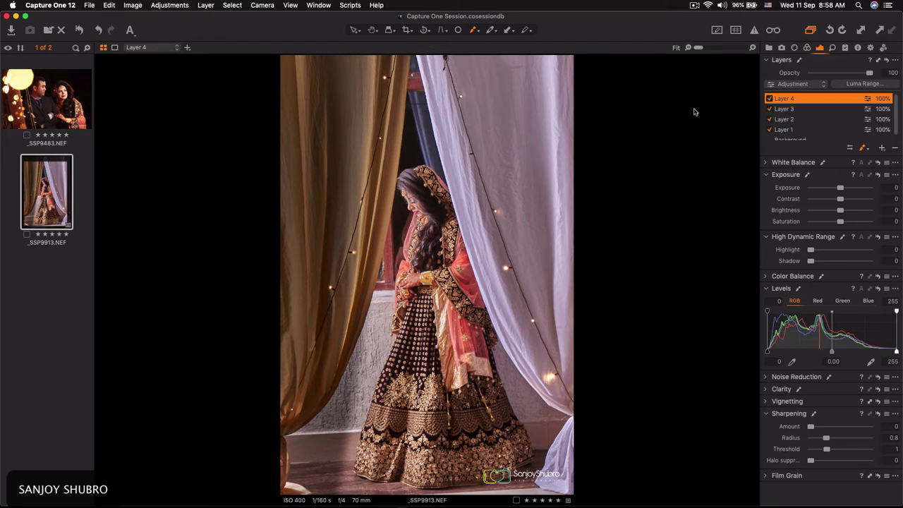
# Set the brush size and paint Layer 4's mask down the right-hand curtain
pyautogui.click(850, 148)
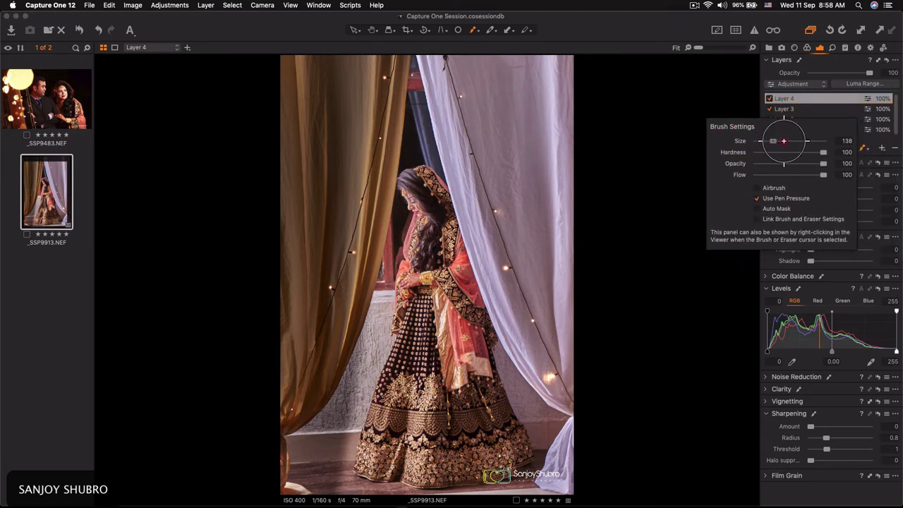
pyautogui.press('Escape')
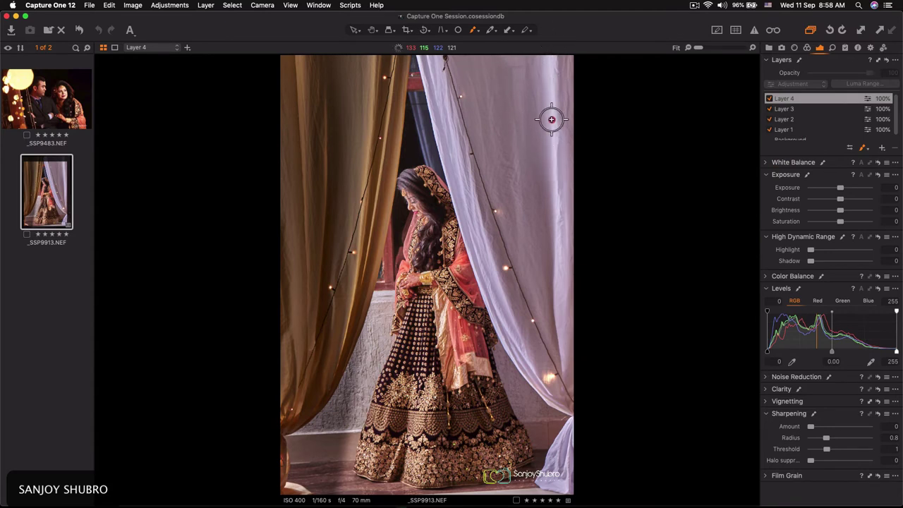
pyautogui.moveTo(546, 66)
pyautogui.mouseDown()
pyautogui.moveTo(550, 155)
pyautogui.moveTo(566, 127)
pyautogui.moveTo(569, 28)
pyautogui.moveTo(553, 193)
pyautogui.moveTo(566, 359)
pyautogui.moveTo(570, 255)
pyautogui.mouseUp()
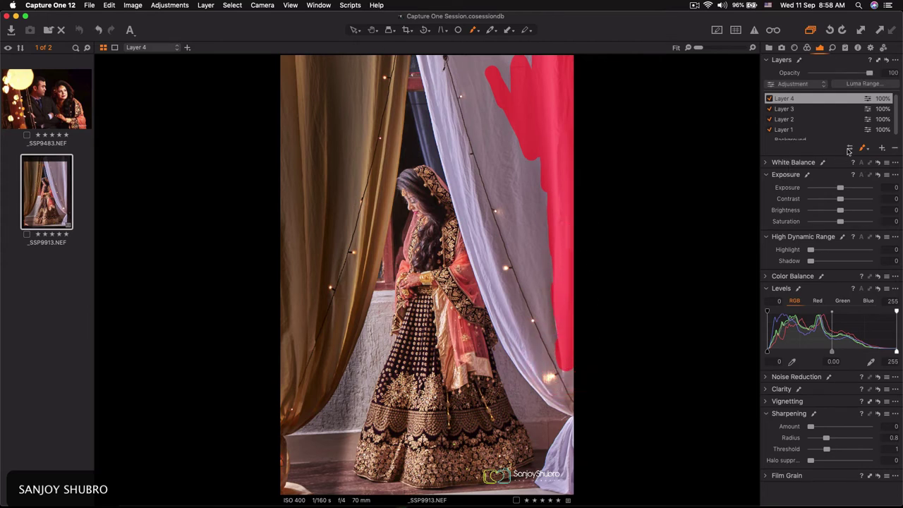
pyautogui.click(850, 147)
pyautogui.moveTo(503, 58)
pyautogui.mouseDown()
pyautogui.moveTo(499, 104)
pyautogui.moveTo(538, 162)
pyautogui.moveTo(565, 268)
pyautogui.moveTo(572, 381)
pyautogui.moveTo(494, 150)
pyautogui.moveTo(482, 85)
pyautogui.moveTo(437, 60)
pyautogui.moveTo(445, 129)
pyautogui.moveTo(480, 235)
pyautogui.moveTo(444, 137)
pyautogui.moveTo(472, 214)
pyautogui.moveTo(477, 185)
pyautogui.moveTo(487, 271)
pyautogui.moveTo(557, 384)
pyautogui.moveTo(559, 326)
pyautogui.moveTo(511, 328)
pyautogui.moveTo(531, 367)
pyautogui.moveTo(575, 396)
pyautogui.moveTo(557, 474)
pyautogui.moveTo(578, 452)
pyautogui.moveTo(498, 314)
pyautogui.moveTo(458, 194)
pyautogui.moveTo(445, 46)
pyautogui.moveTo(564, 226)
pyautogui.moveTo(550, 295)
pyautogui.moveTo(520, 342)
pyautogui.moveTo(574, 392)
pyautogui.moveTo(528, 480)
pyautogui.mouseUp()
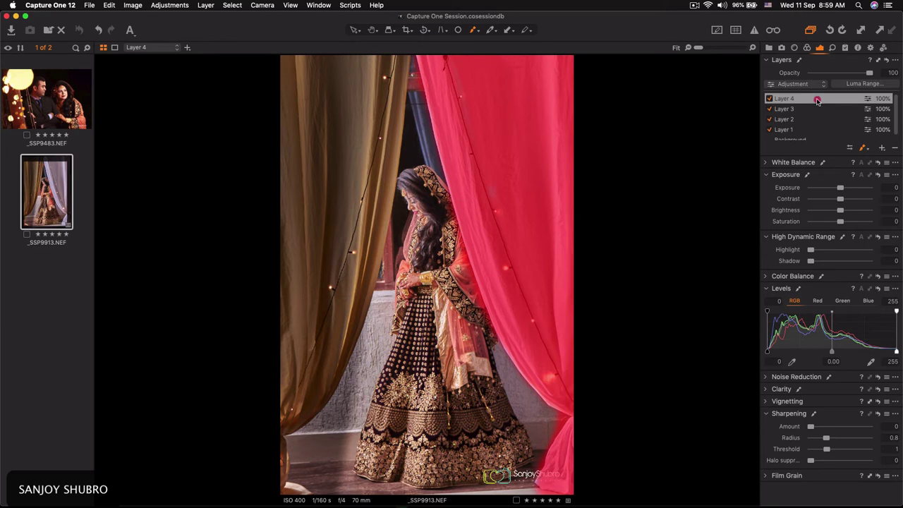
# Refine Layer 4's curtain mask with Refine Mask at radius 39 and apply it
pyautogui.doubleClick(817, 98)
pyautogui.click(801, 99)
pyautogui.rightClick(869, 99)
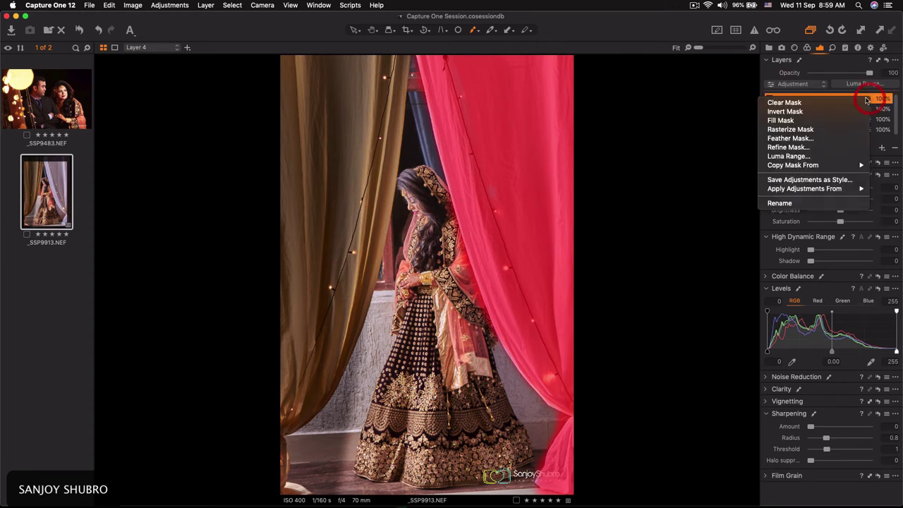
pyautogui.click(797, 148)
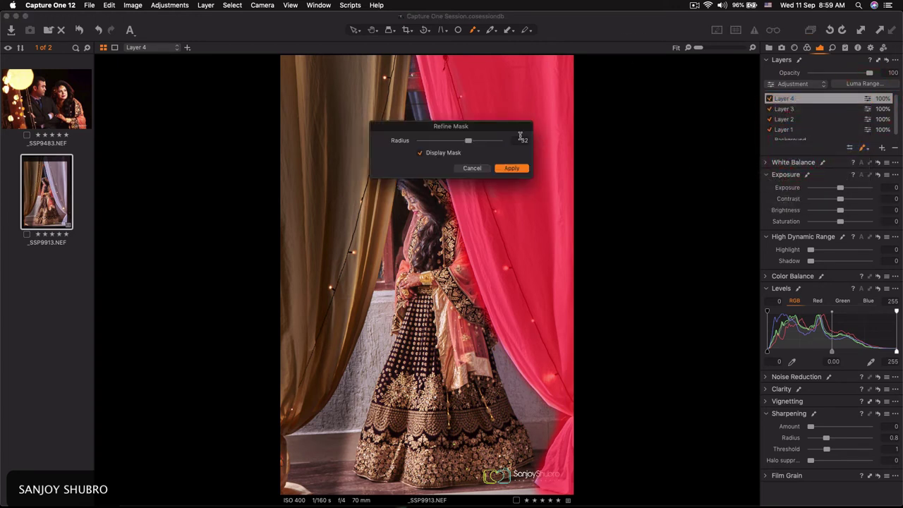
pyautogui.moveTo(502, 126); pyautogui.dragTo(708, 99)
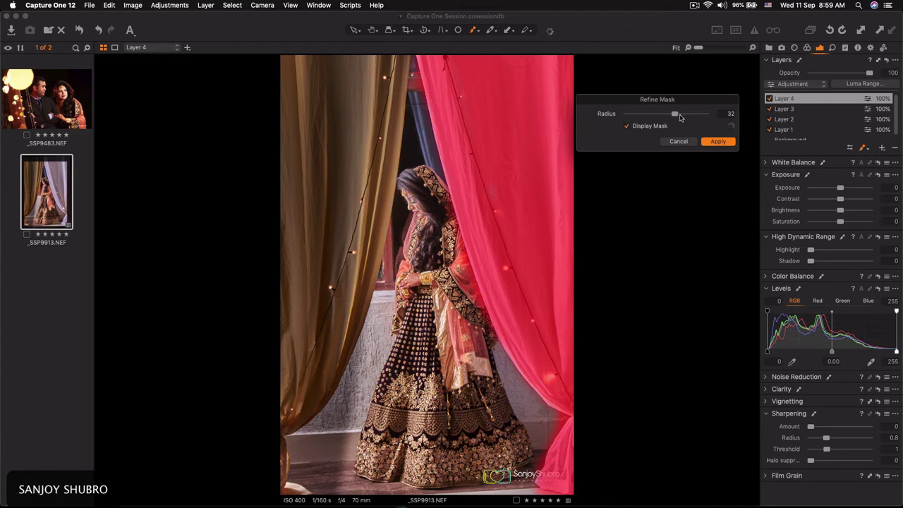
pyautogui.moveTo(680, 116); pyautogui.dragTo(682, 116)
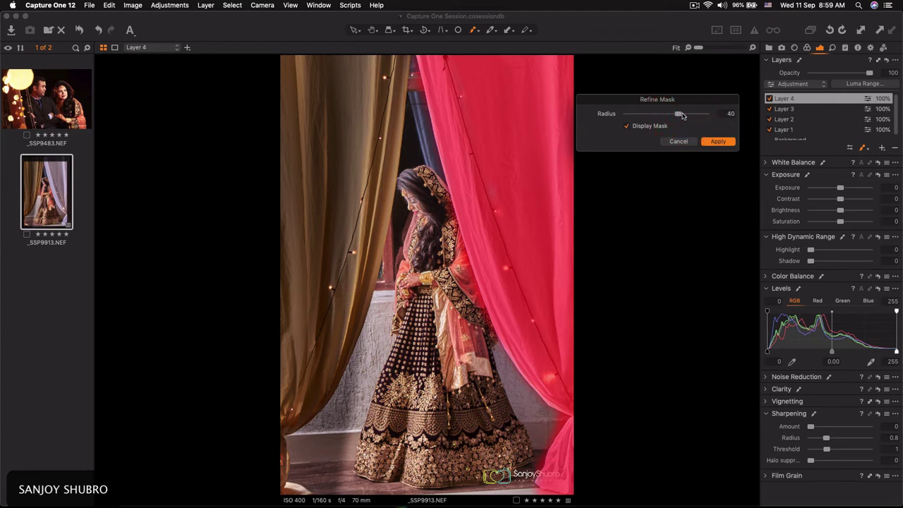
pyautogui.click(717, 142)
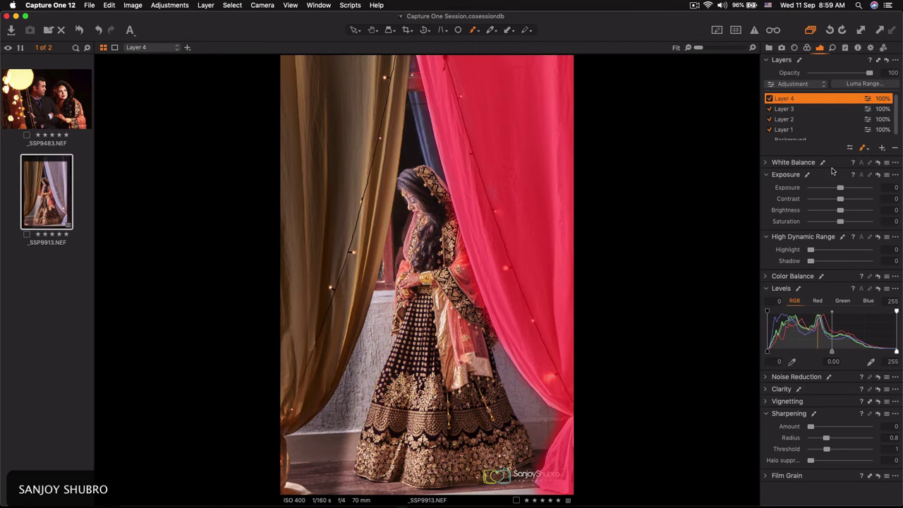
# Set Layer 4 to HDR Highlight 60, exposure −0.45 and saturation −64, then show its mask
pyautogui.click(846, 249)
pyautogui.moveTo(840, 187); pyautogui.dragTo(836, 189)
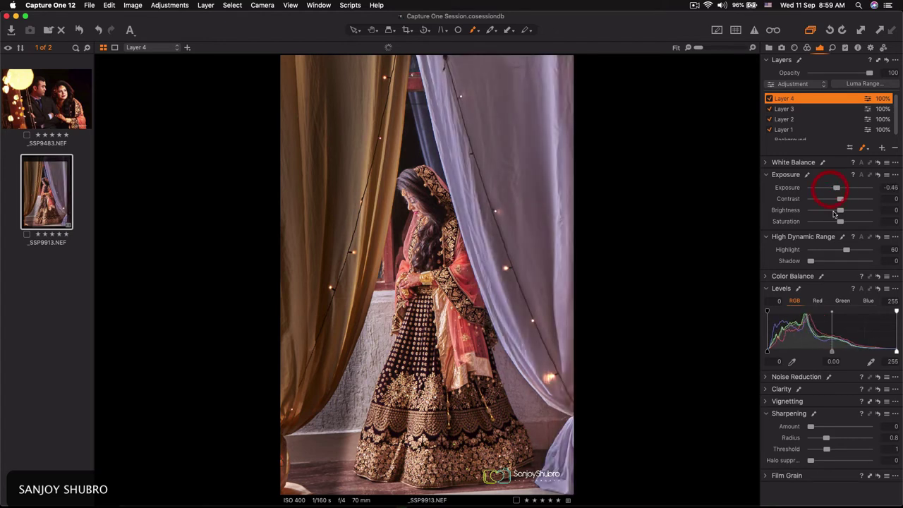
pyautogui.moveTo(840, 221); pyautogui.dragTo(816, 223)
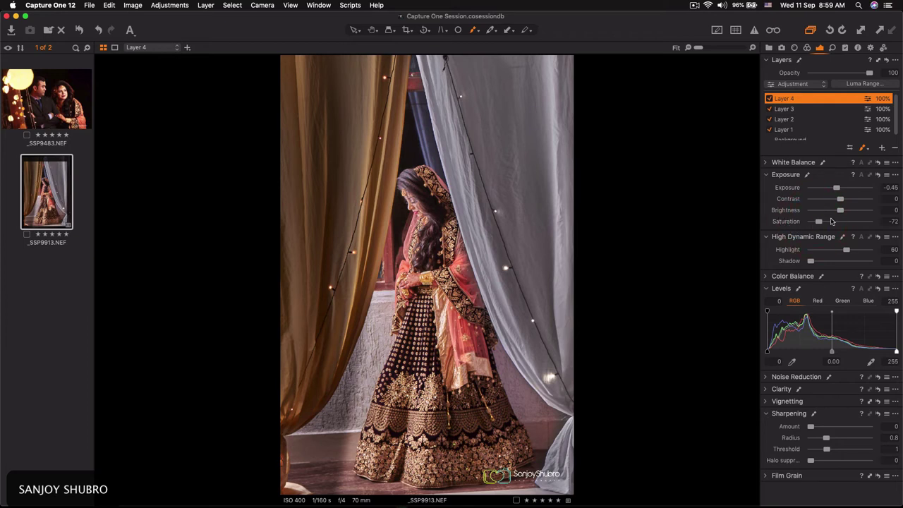
pyautogui.moveTo(818, 221); pyautogui.dragTo(821, 222)
pyautogui.press('m')
pyautogui.click(353, 29)
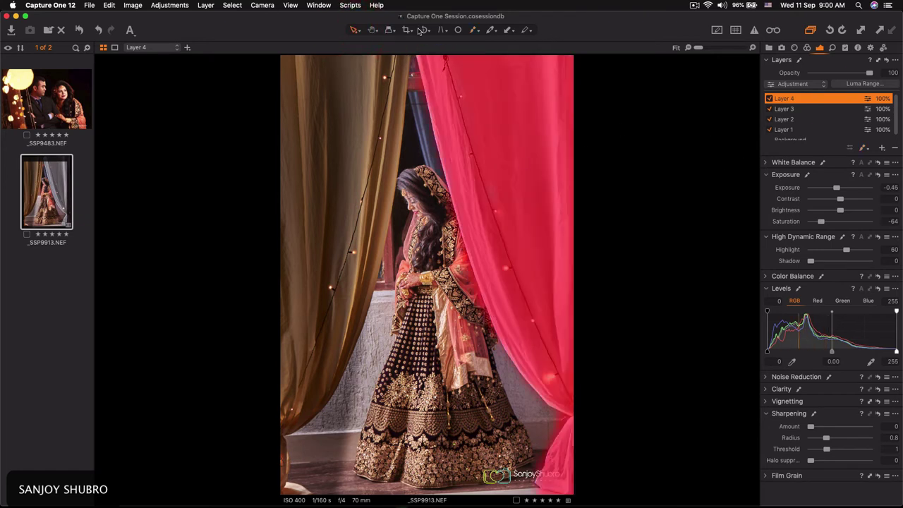
# Rotate the photo slightly to level it and apply a crop that fills the frame
pyautogui.moveTo(416, 56); pyautogui.dragTo(391, 431)
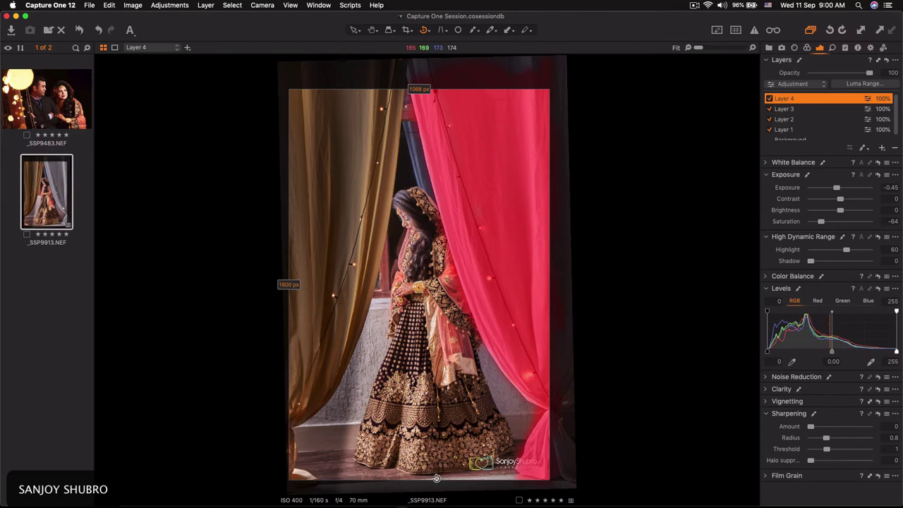
pyautogui.moveTo(436, 478); pyautogui.dragTo(423, 480)
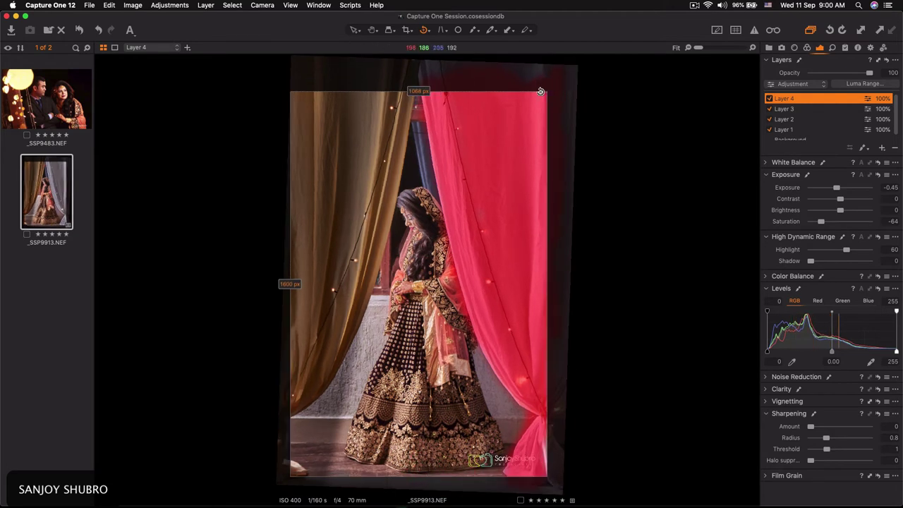
pyautogui.click(406, 30)
pyautogui.click(354, 30)
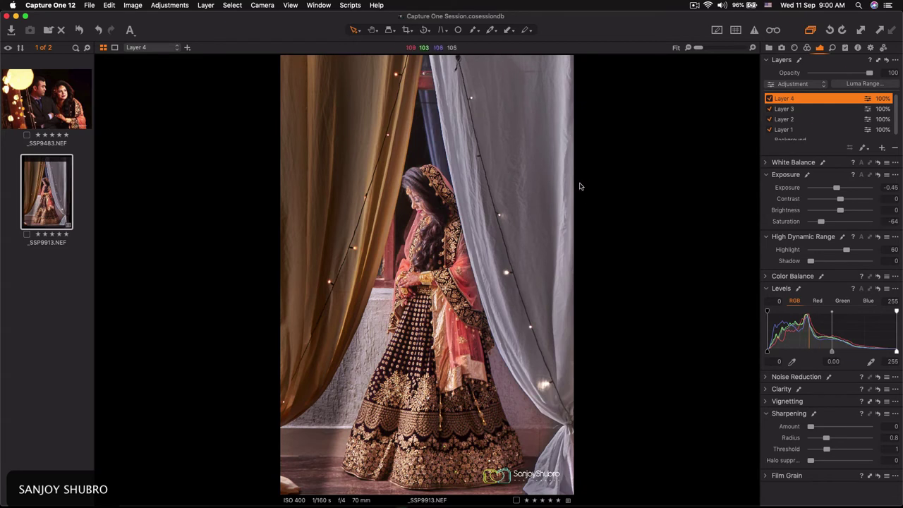
pyautogui.click(870, 48)
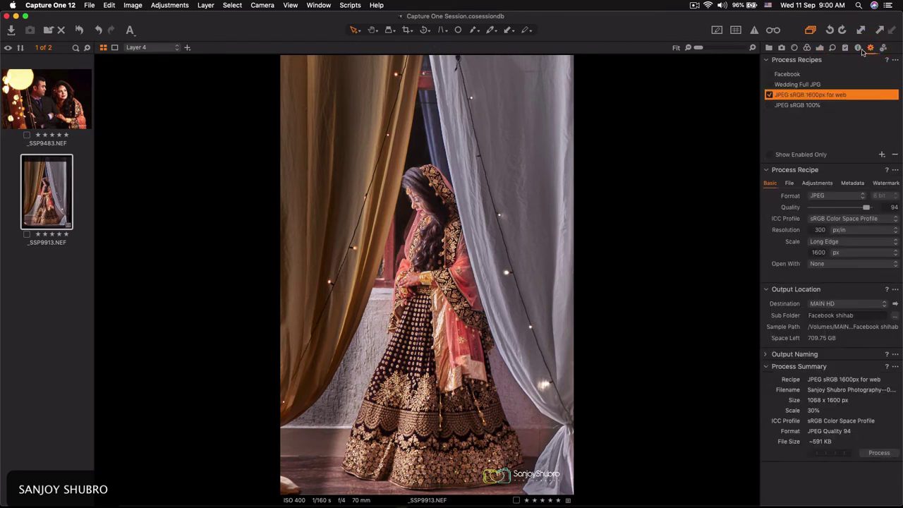
pyautogui.click(858, 47)
pyautogui.click(845, 48)
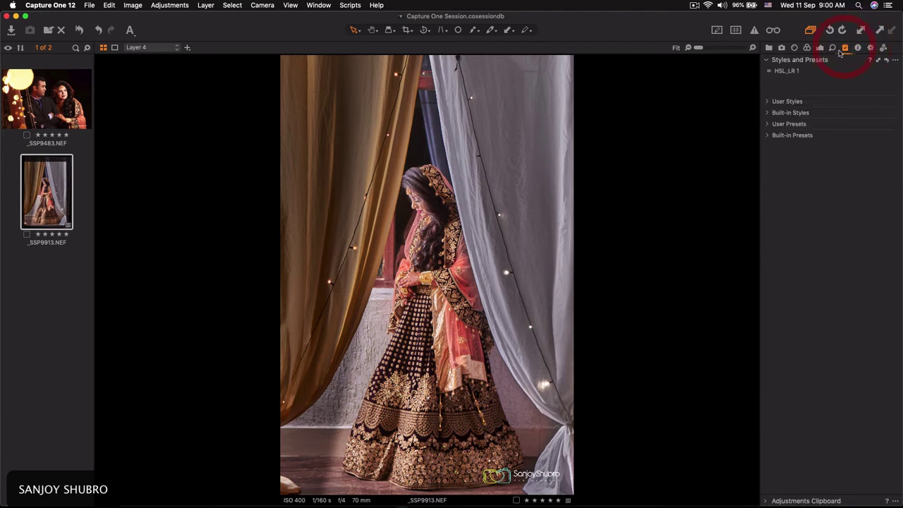
pyautogui.click(770, 101)
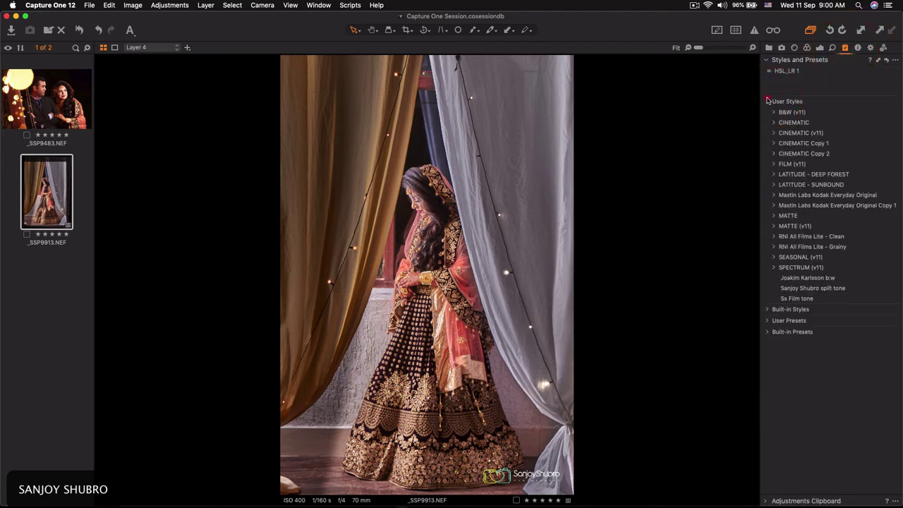
pyautogui.click(770, 101)
pyautogui.click(769, 102)
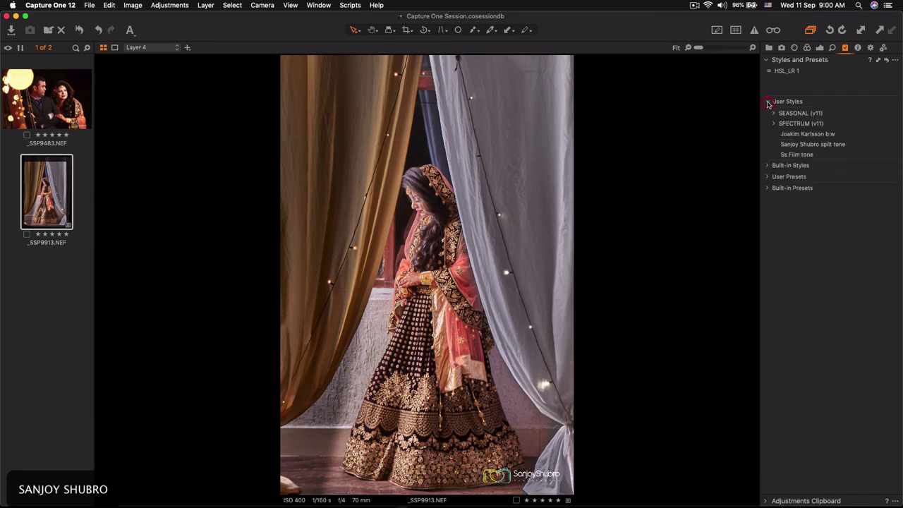
pyautogui.click(773, 123)
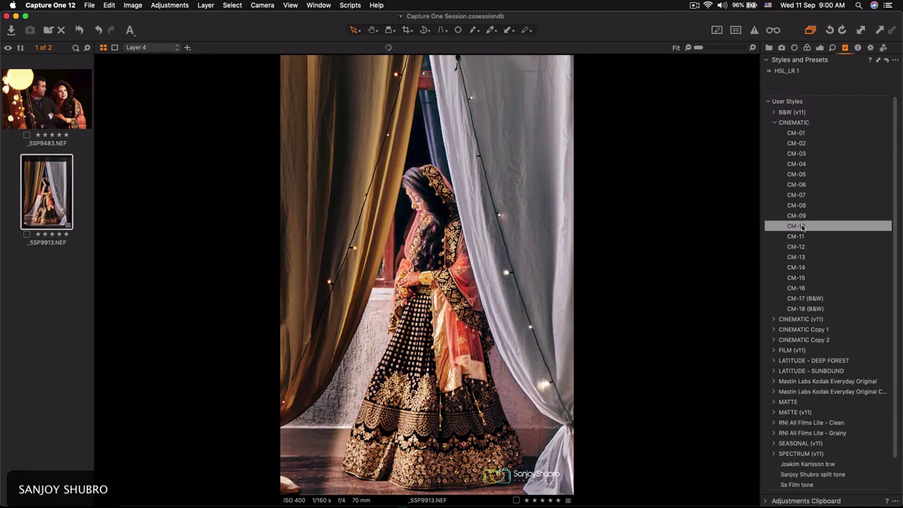
pyautogui.click(773, 122)
pyautogui.click(768, 101)
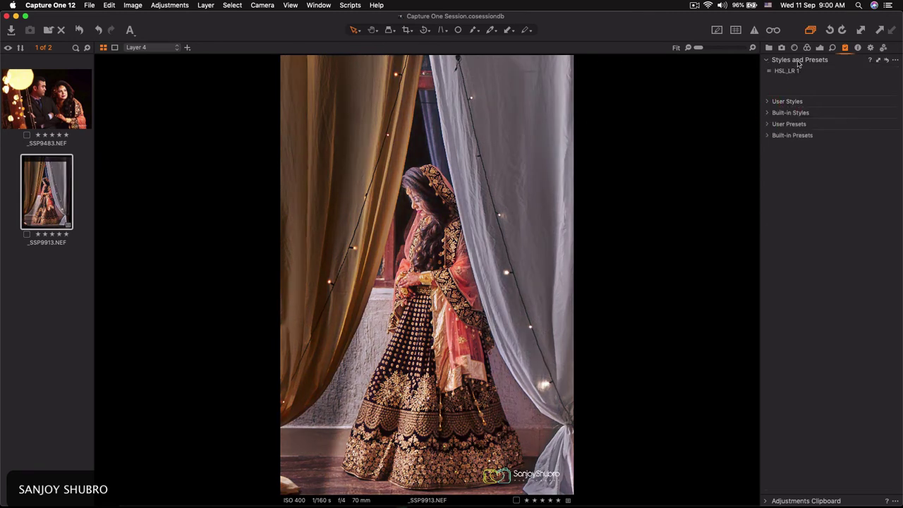
pyautogui.click(768, 61)
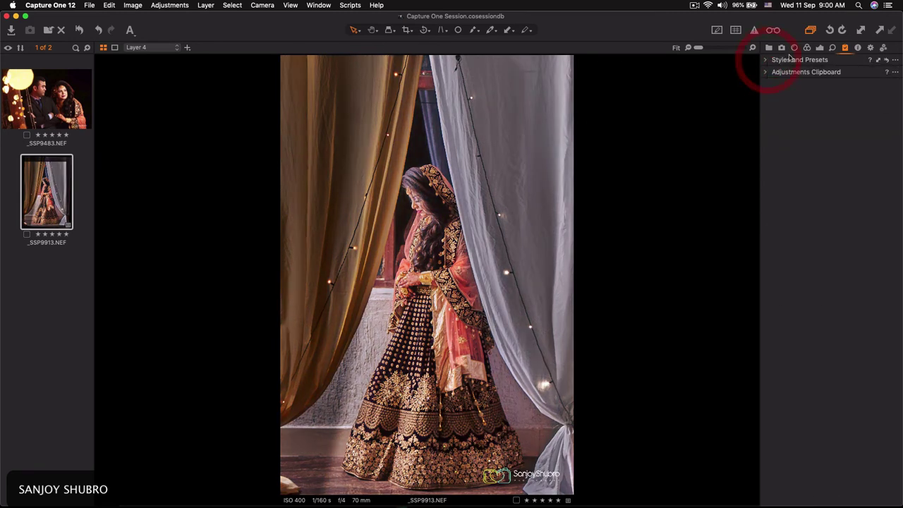
pyautogui.click(766, 72)
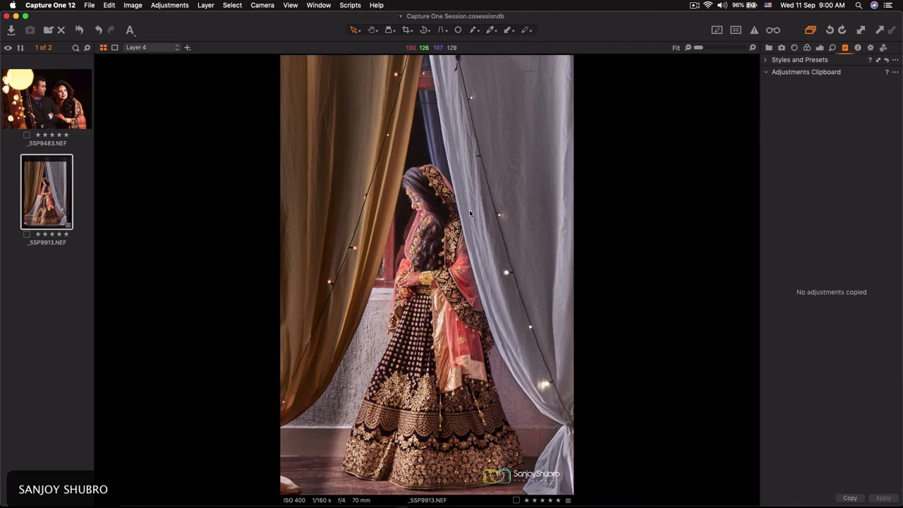
# Send _SSP9913 to Alien Skin Exposure X4 as a quality-100 JPEG variant
pyautogui.rightClick(49, 187)
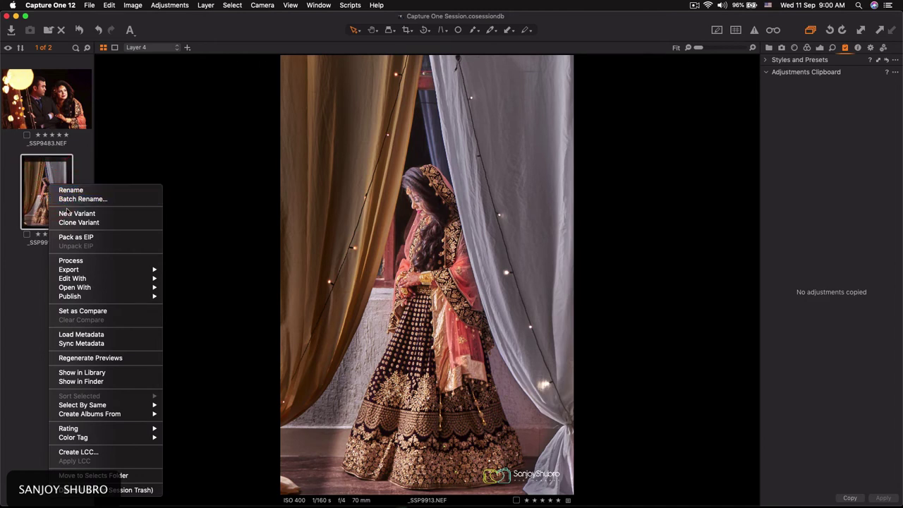
pyautogui.moveTo(73, 278)
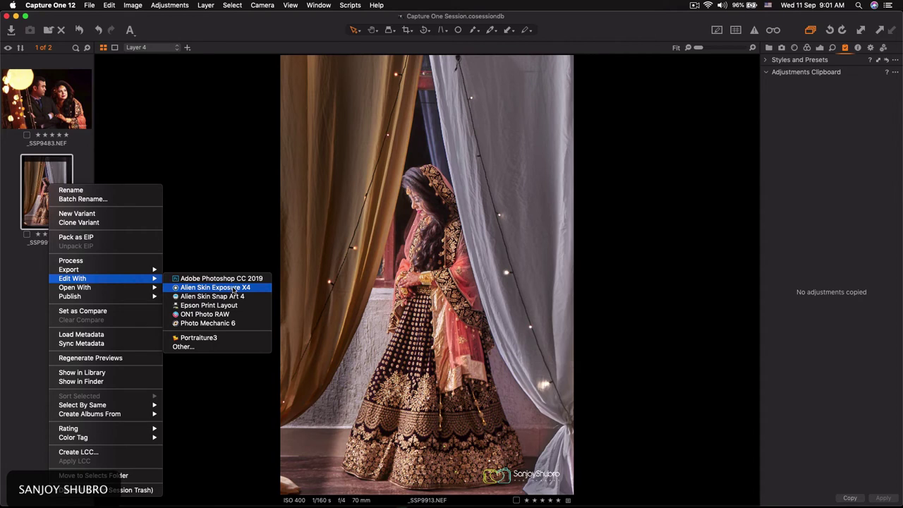
pyautogui.click(233, 287)
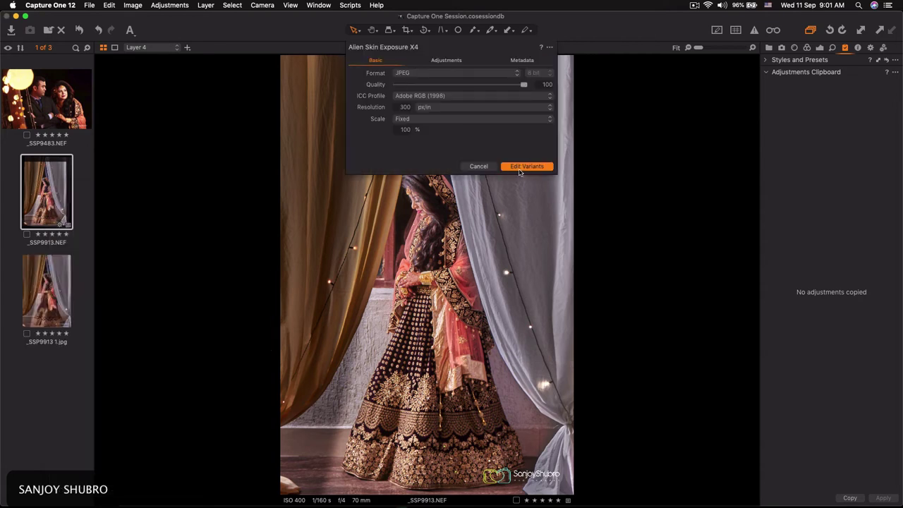
pyautogui.click(520, 167)
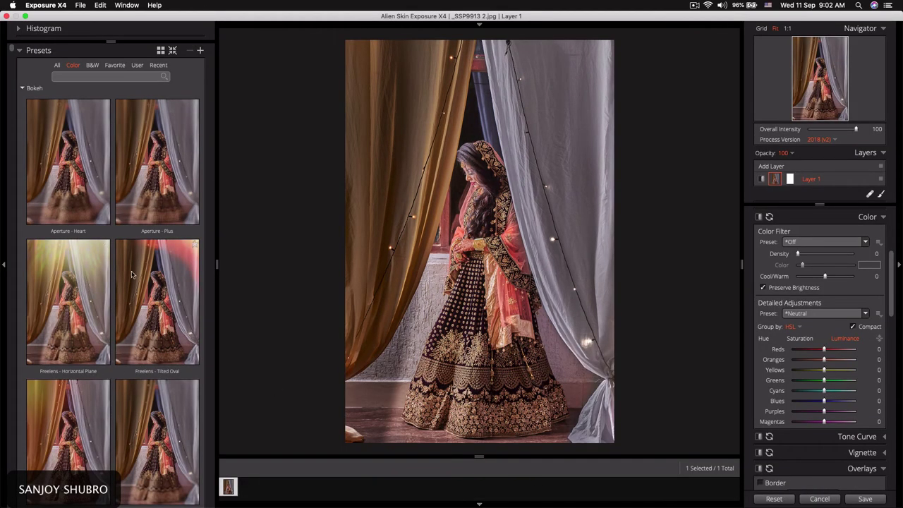
# Preview Aperture, Freelens and Canon 85mm bokeh presets, settling on Freelens - Horizontal Plane
pyautogui.click(82, 305)
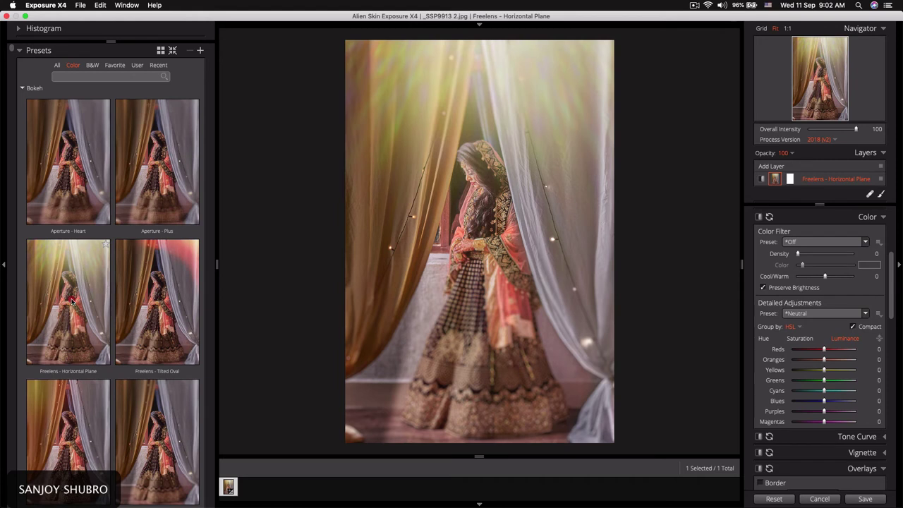
pyautogui.click(71, 300)
pyautogui.click(158, 173)
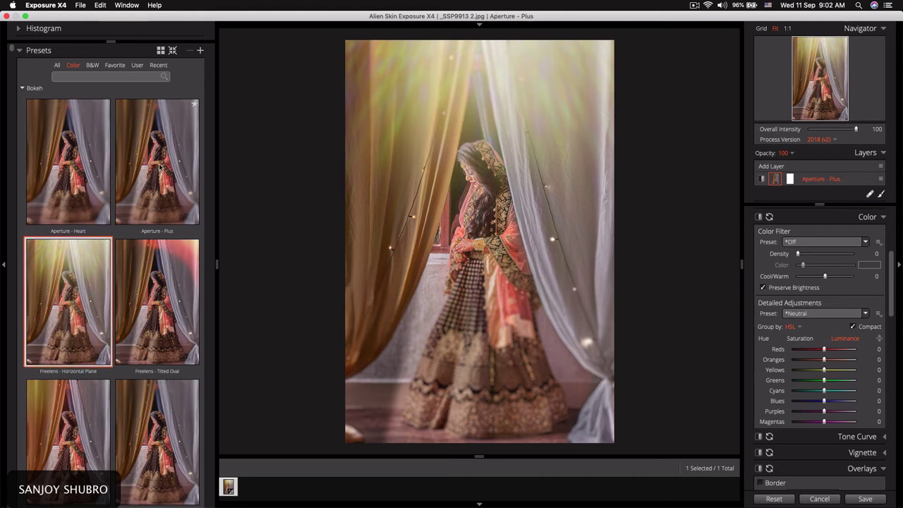
pyautogui.click(58, 166)
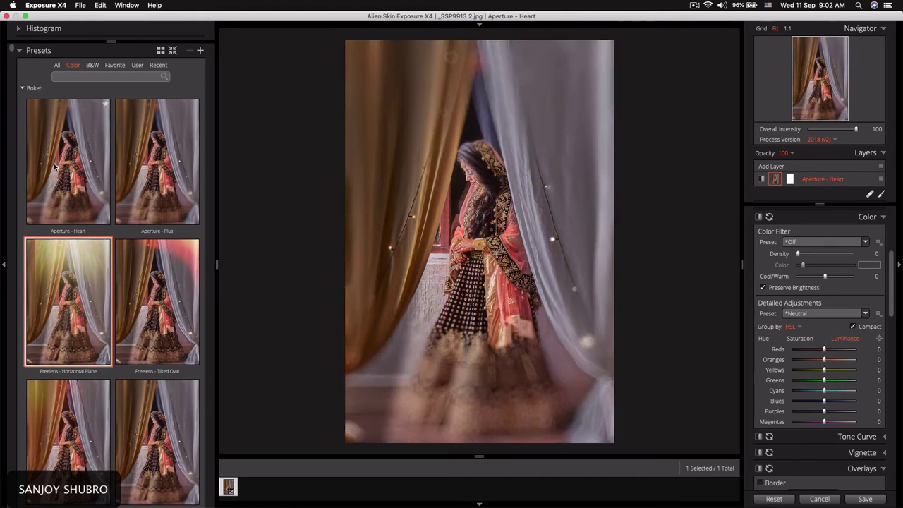
pyautogui.click(65, 426)
pyautogui.click(177, 424)
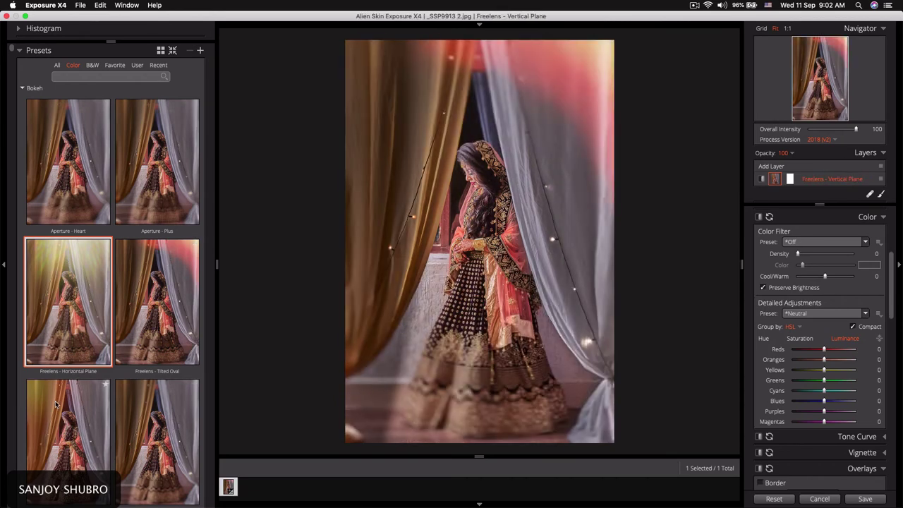
pyautogui.click(51, 305)
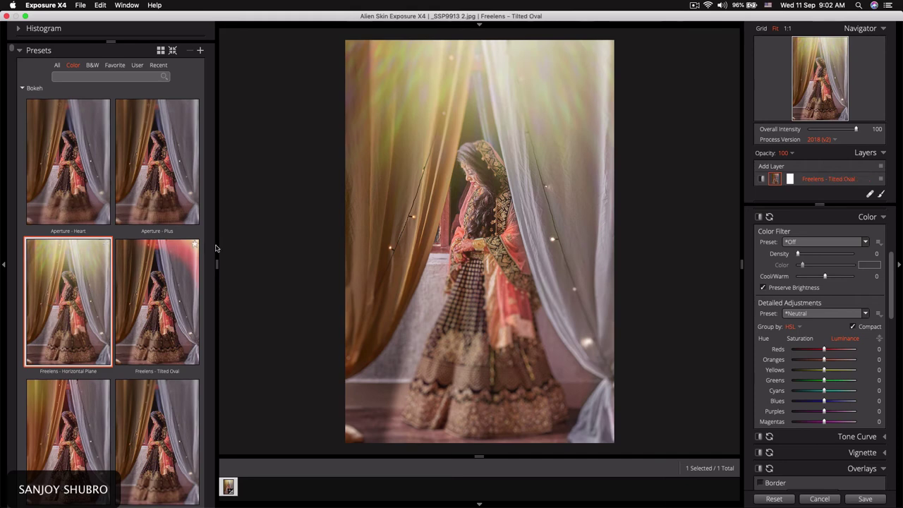
# Try Motion - Spin, then apply the Toy Model bokeh preset and expand its settings
pyautogui.scroll(-3, 205, 381)
pyautogui.scroll(-4, 207, 339)
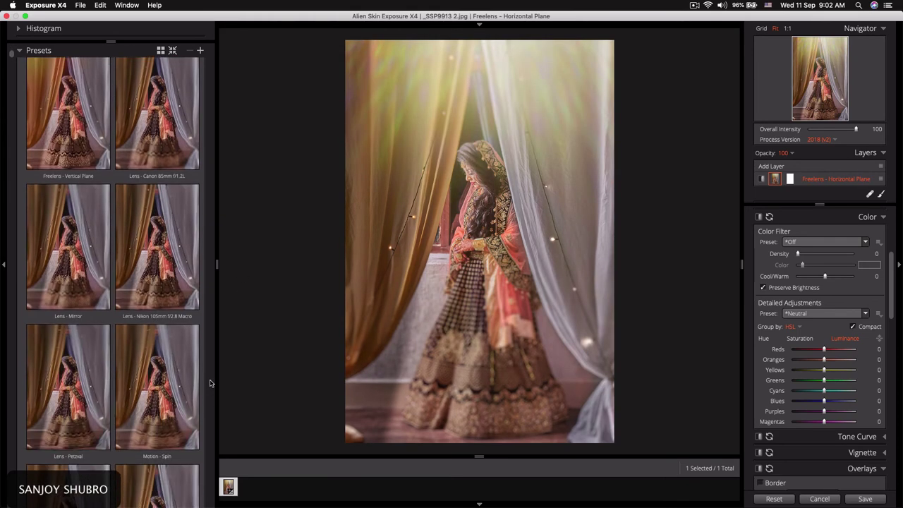
pyautogui.scroll(-3, 207, 282)
pyautogui.click(164, 342)
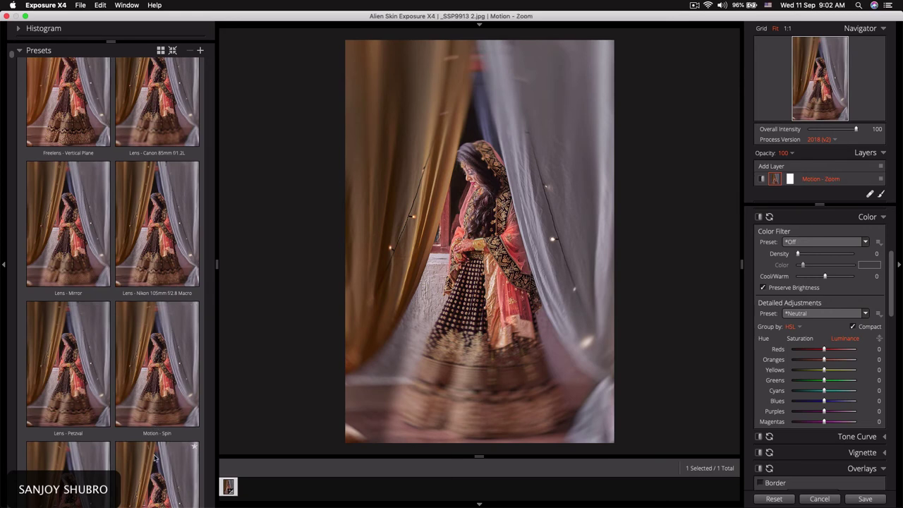
pyautogui.scroll(-4, 159, 430)
pyautogui.scroll(-2, 148, 317)
pyautogui.click(57, 246)
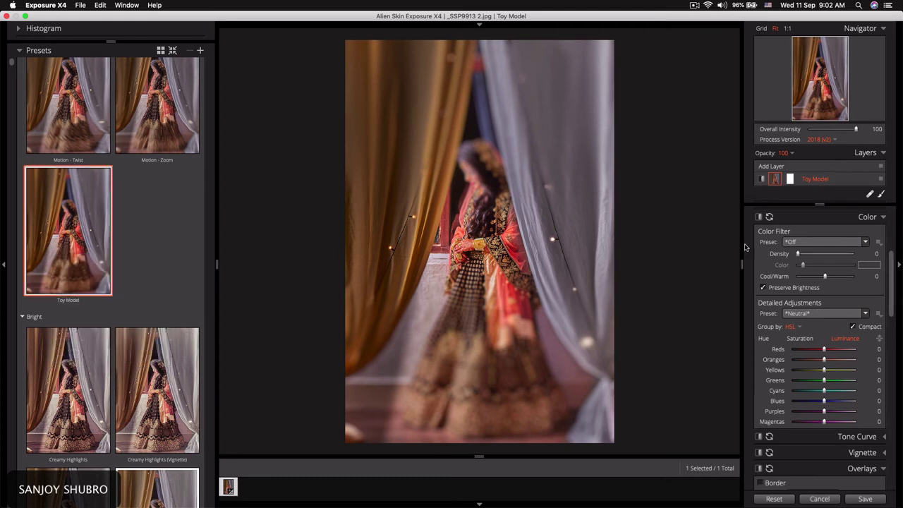
pyautogui.moveTo(887, 276); pyautogui.dragTo(892, 351)
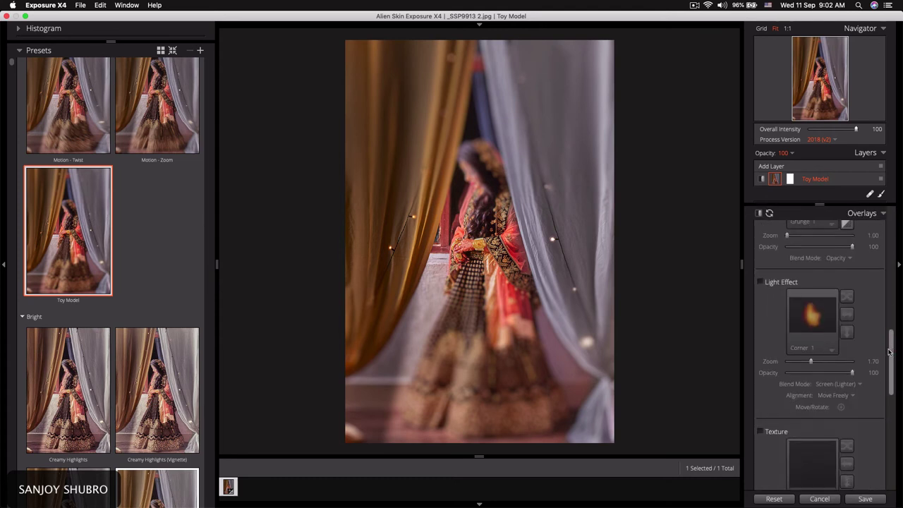
pyautogui.moveTo(890, 351); pyautogui.dragTo(890, 458)
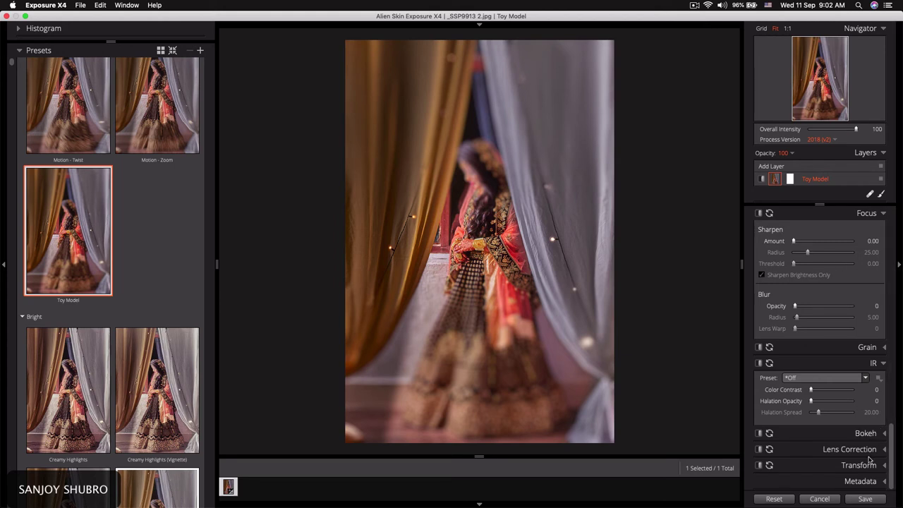
pyautogui.click(877, 435)
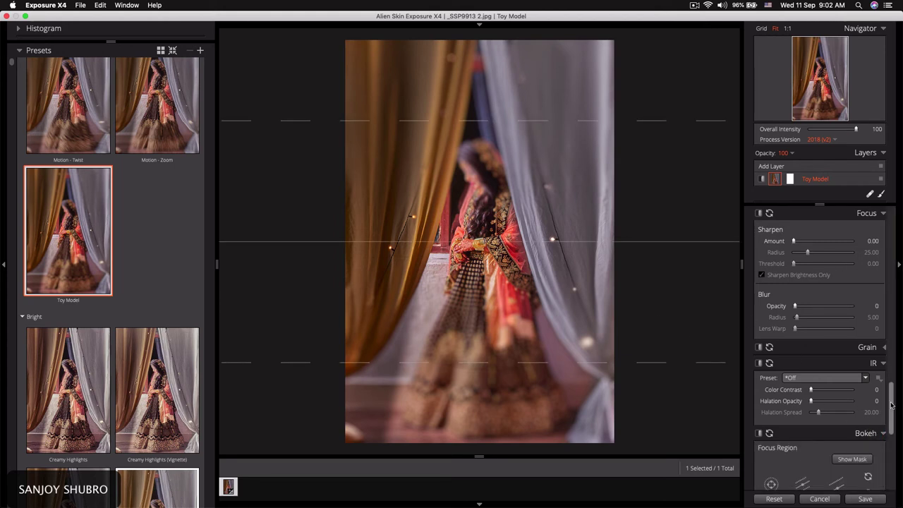
# Add a tall elliptical focus region around the bride and raise Lens Zoom to 91
pyautogui.scroll(-3, 890, 405)
pyautogui.scroll(-4, 890, 408)
pyautogui.scroll(2, 888, 413)
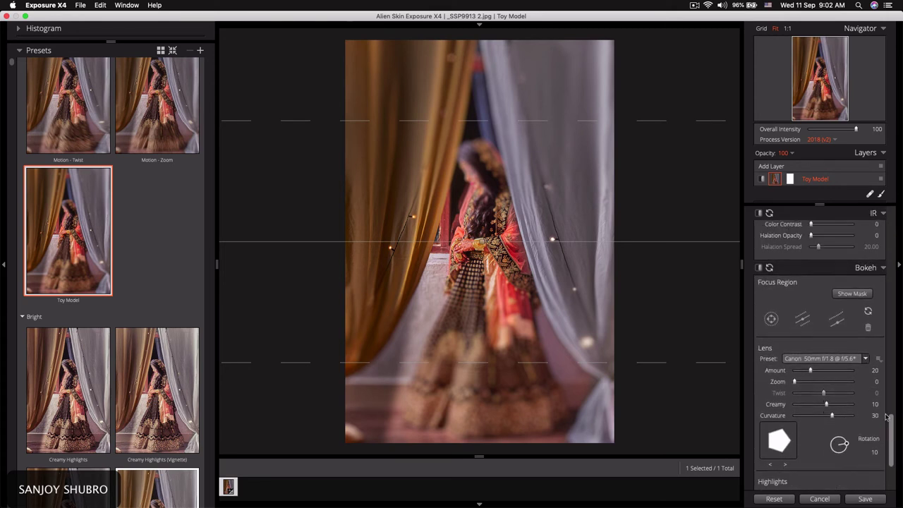
pyautogui.click(771, 318)
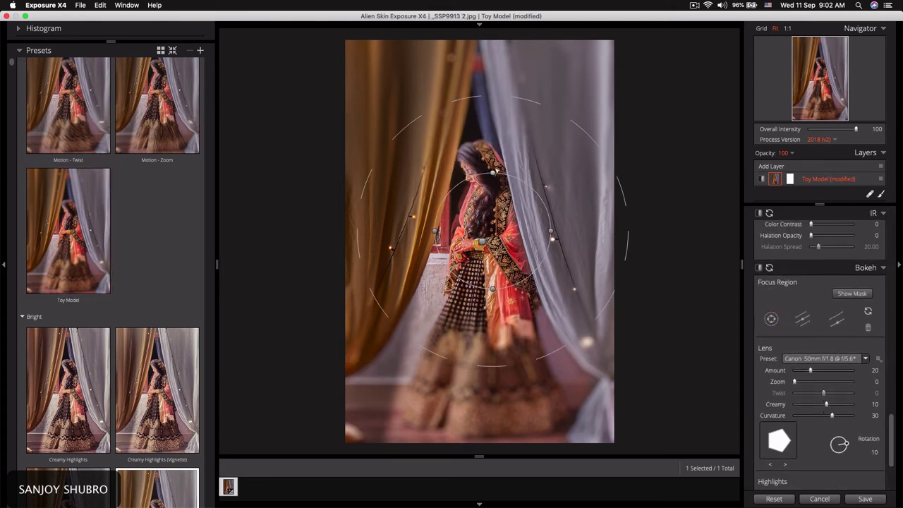
pyautogui.moveTo(492, 173); pyautogui.dragTo(482, 114)
pyautogui.moveTo(492, 289)
pyautogui.mouseDown()
pyautogui.moveTo(502, 347)
pyautogui.moveTo(494, 451)
pyautogui.mouseUp()
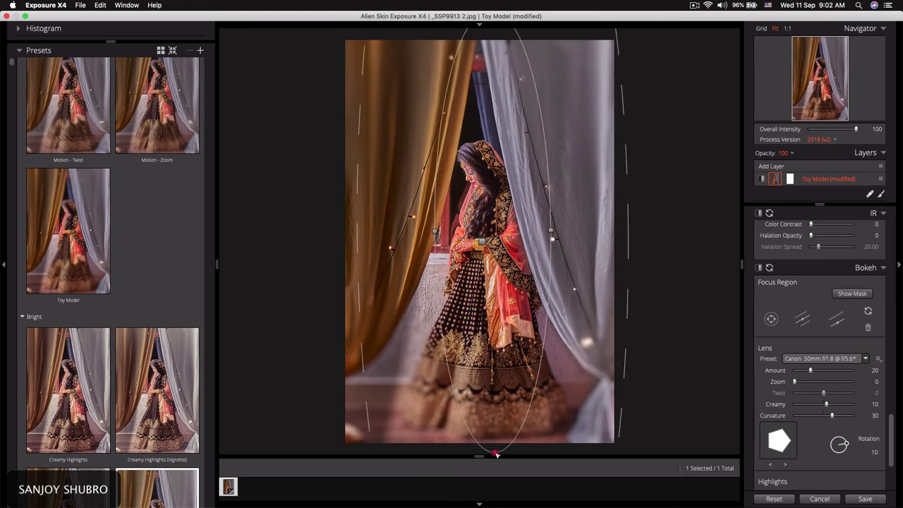
pyautogui.moveTo(538, 252)
pyautogui.mouseDown()
pyautogui.moveTo(539, 284)
pyautogui.moveTo(519, 285)
pyautogui.mouseUp()
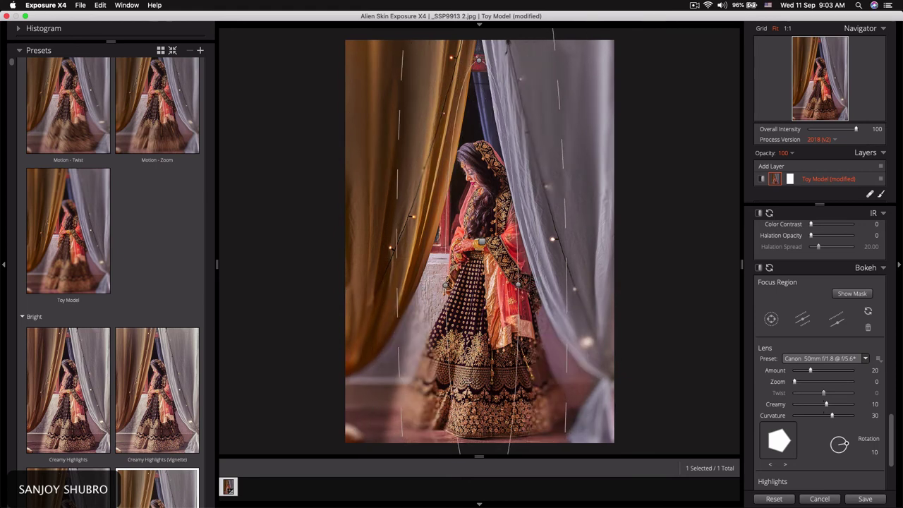
pyautogui.moveTo(446, 285); pyautogui.dragTo(439, 286)
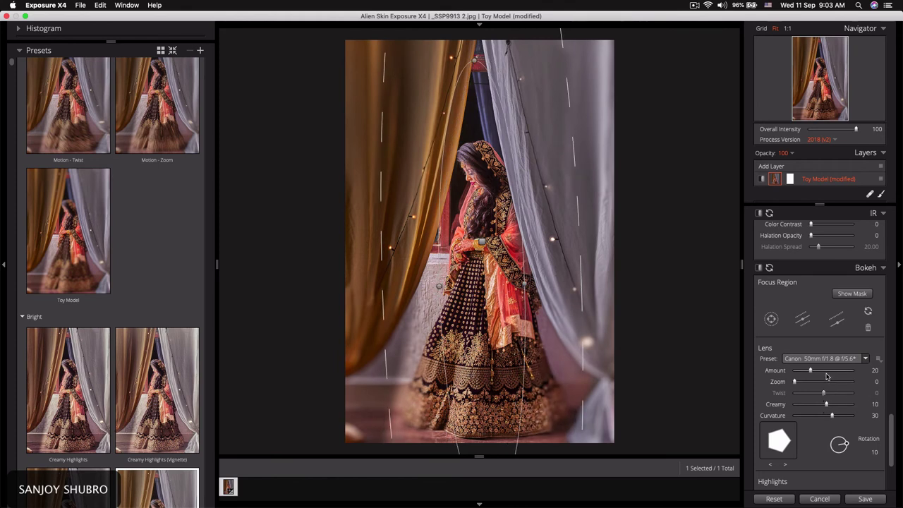
pyautogui.moveTo(794, 380)
pyautogui.mouseDown()
pyautogui.moveTo(847, 382)
pyautogui.moveTo(768, 384)
pyautogui.mouseUp()
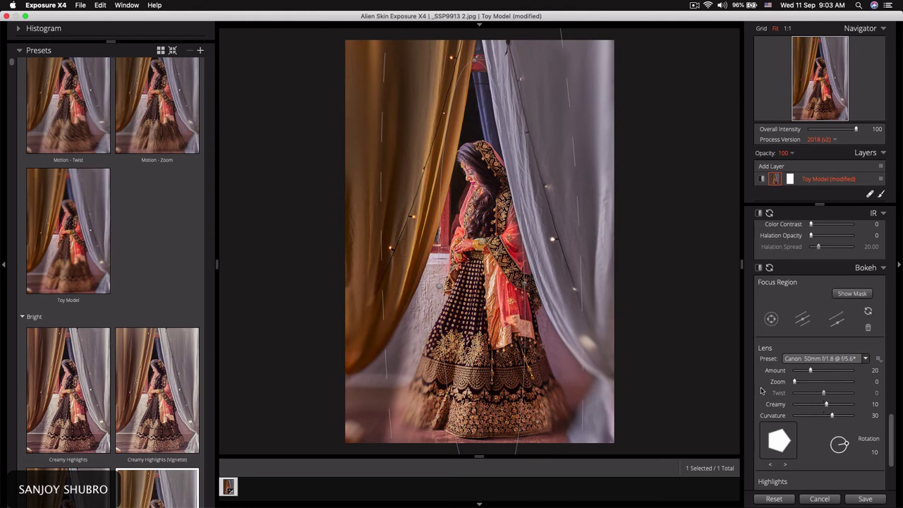
pyautogui.click(822, 358)
pyautogui.moveTo(811, 370)
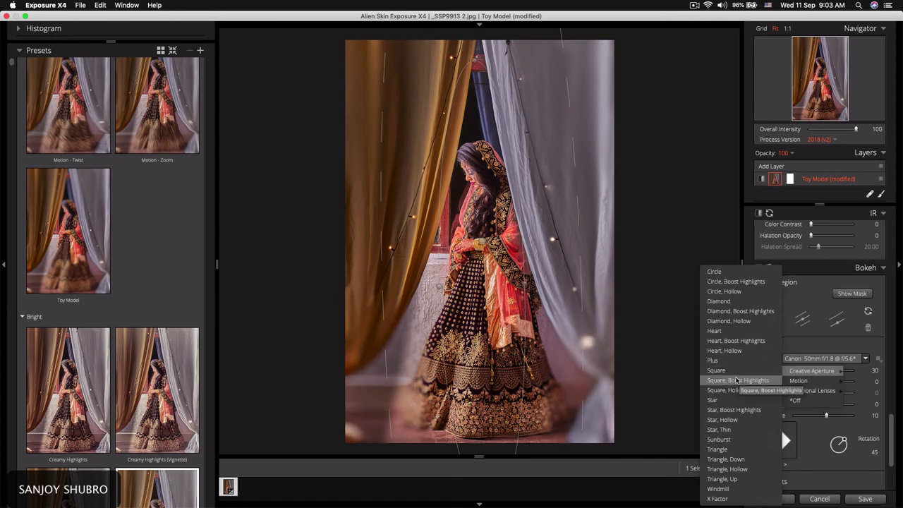
# Apply Freelens - Horizontal Plane bokeh with the focus plane at the bride's head and bokeh amount 9
pyautogui.click(737, 311)
pyautogui.scroll(10, 113, 282)
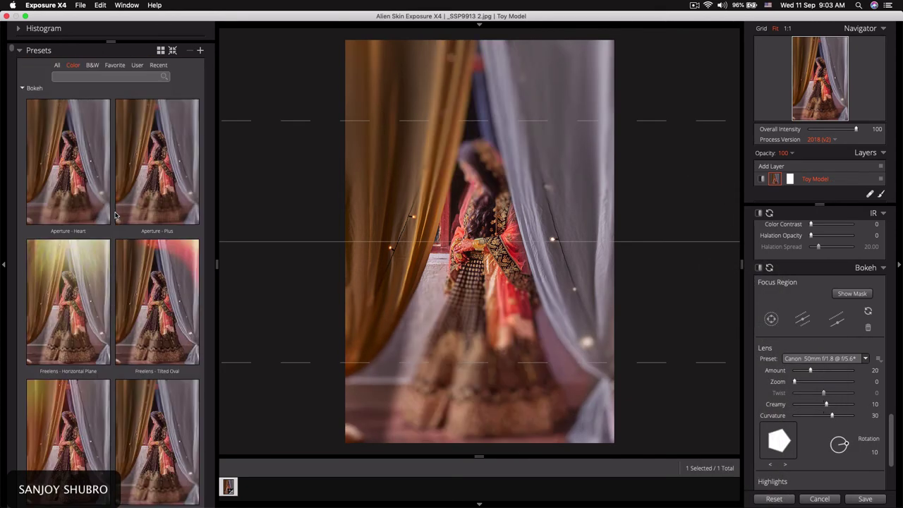
pyautogui.click(76, 310)
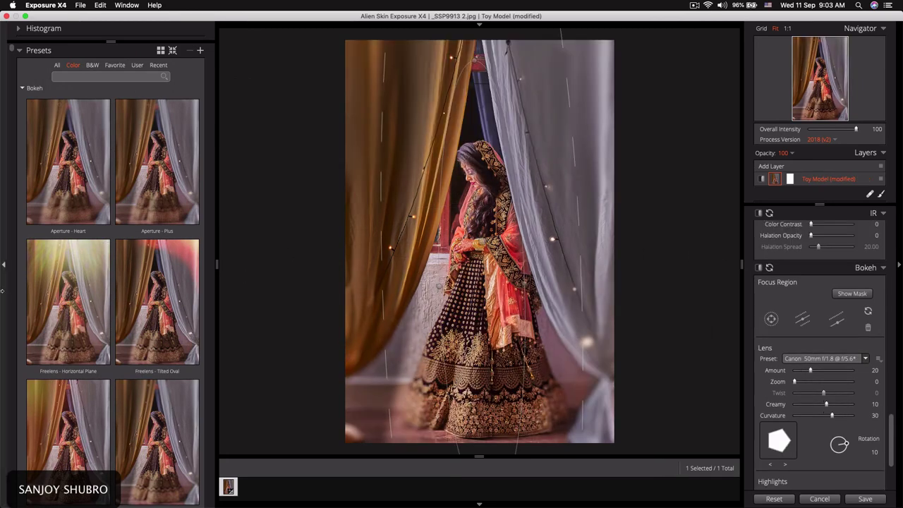
pyautogui.click(45, 290)
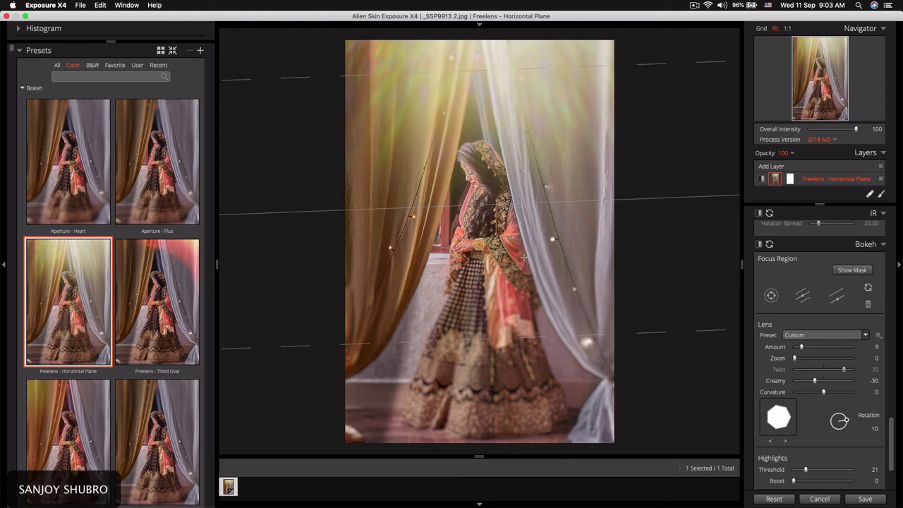
pyautogui.moveTo(495, 207); pyautogui.dragTo(505, 185)
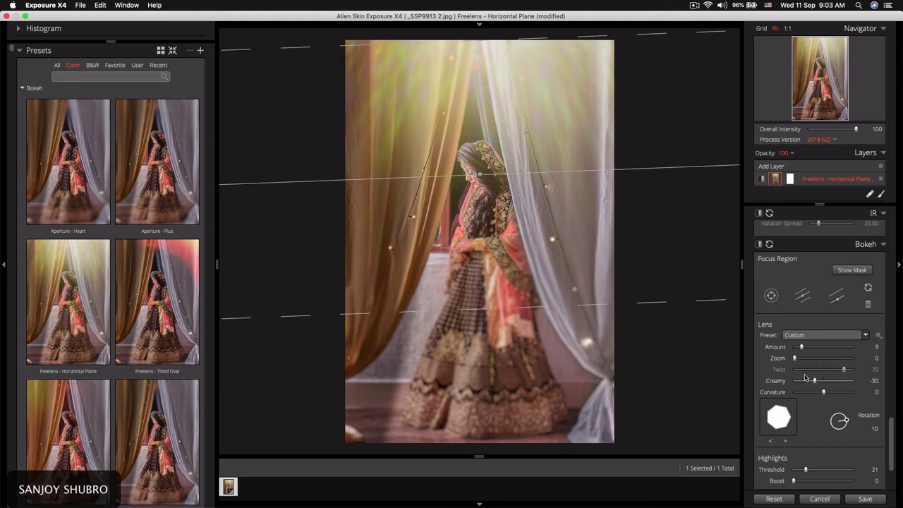
pyautogui.moveTo(802, 347); pyautogui.dragTo(797, 347)
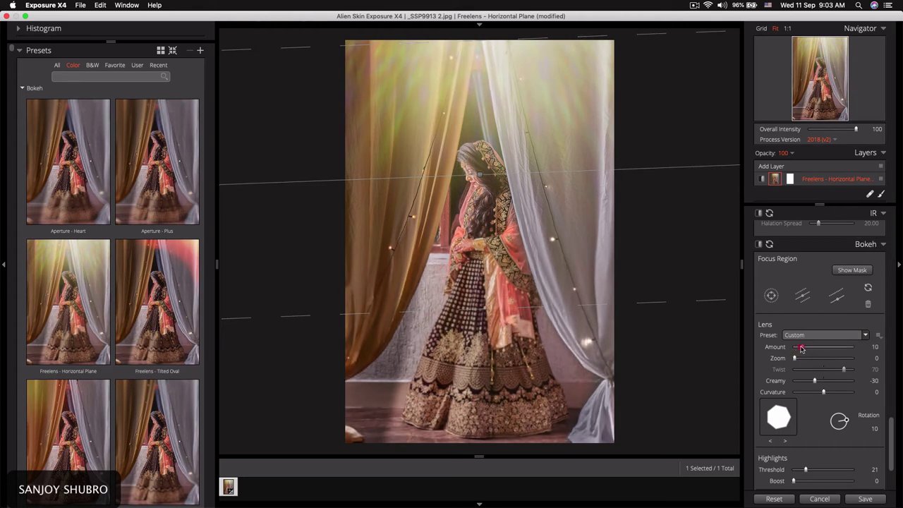
pyautogui.moveTo(802, 348); pyautogui.dragTo(798, 347)
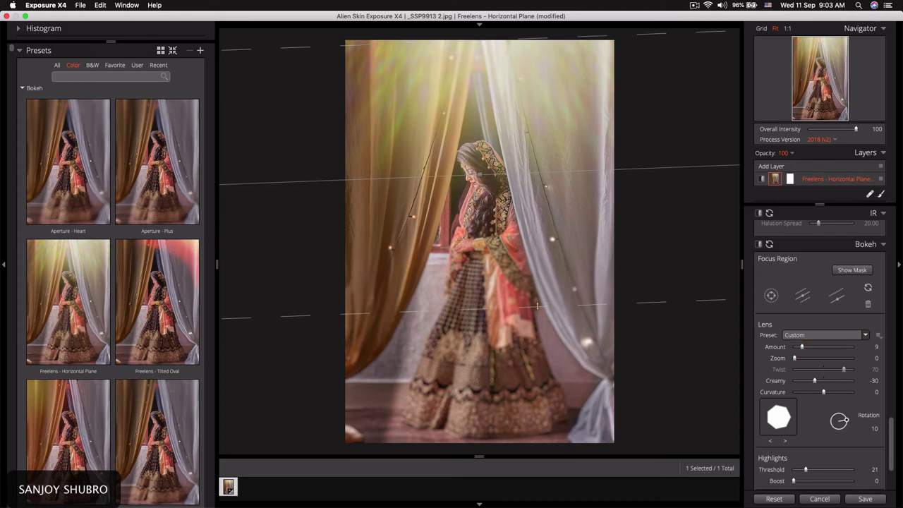
# Extend the sharp band down the dress and set Focus Sharpen Amount to 22.05
pyautogui.moveTo(535, 306); pyautogui.dragTo(536, 381)
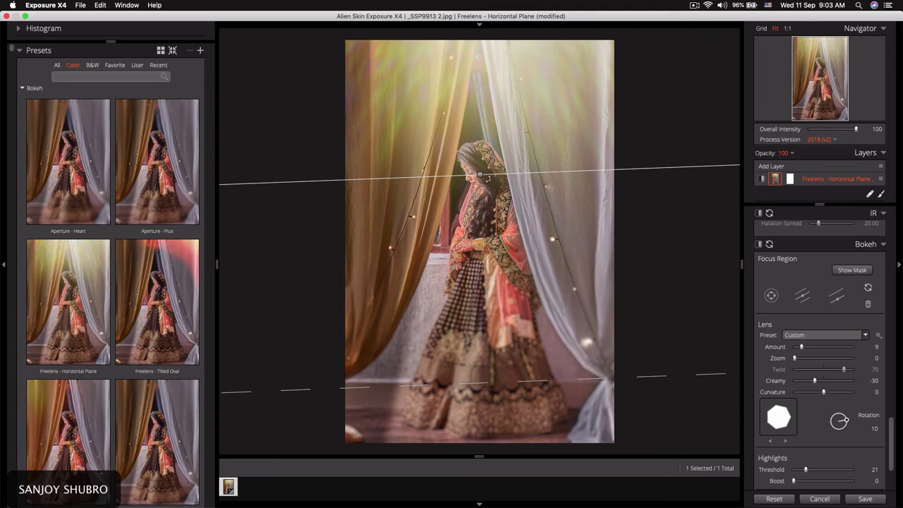
pyautogui.moveTo(480, 173); pyautogui.dragTo(482, 181)
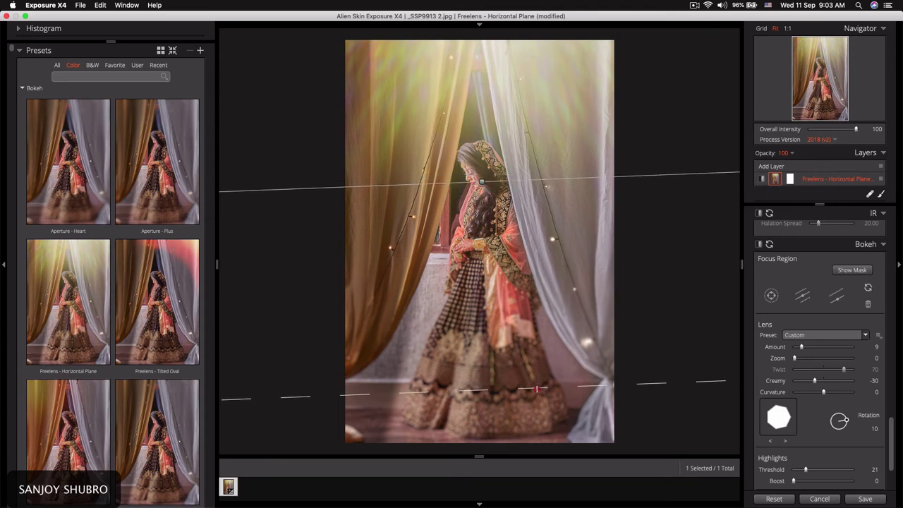
pyautogui.moveTo(536, 388); pyautogui.dragTo(537, 394)
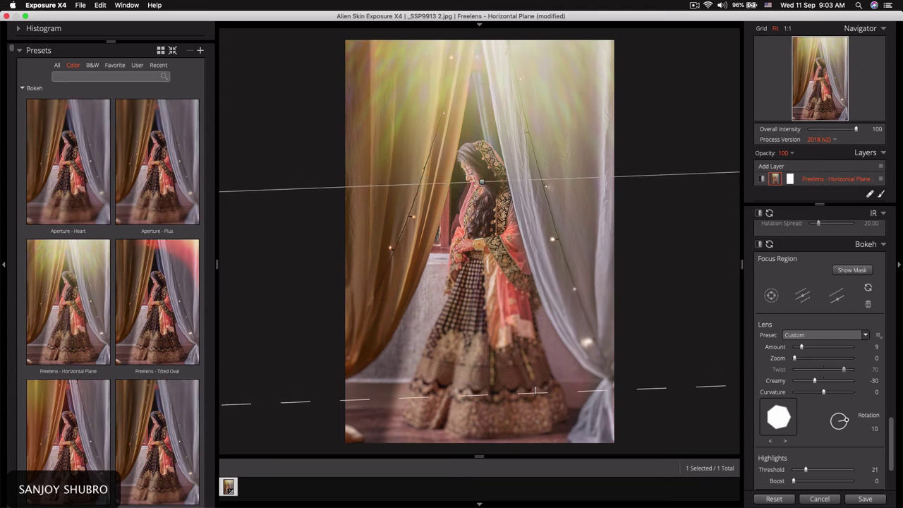
pyautogui.click(881, 245)
pyautogui.moveTo(826, 241); pyautogui.dragTo(806, 242)
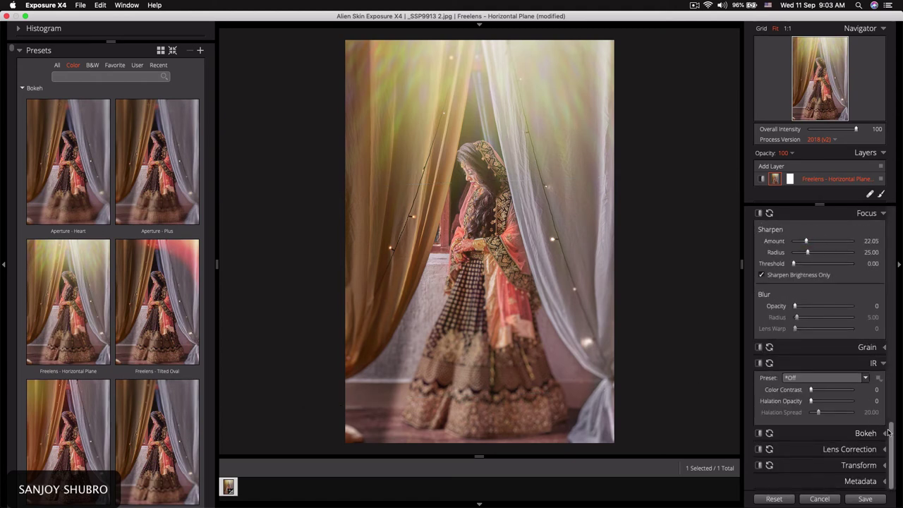
# Adjust the light effect zoom to about 2.22, its opacity and its blend mode
pyautogui.scroll(10, 873, 421)
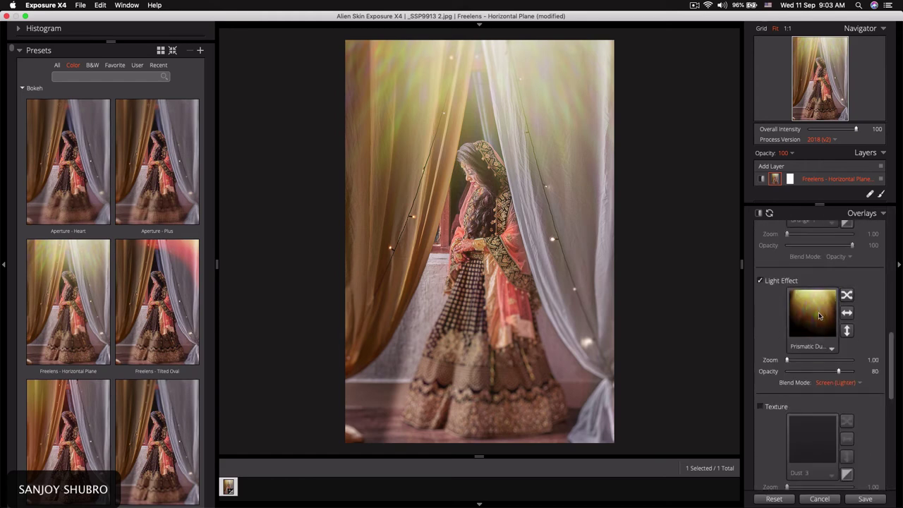
pyautogui.moveTo(787, 360)
pyautogui.mouseDown()
pyautogui.moveTo(843, 360)
pyautogui.moveTo(794, 372)
pyautogui.mouseUp()
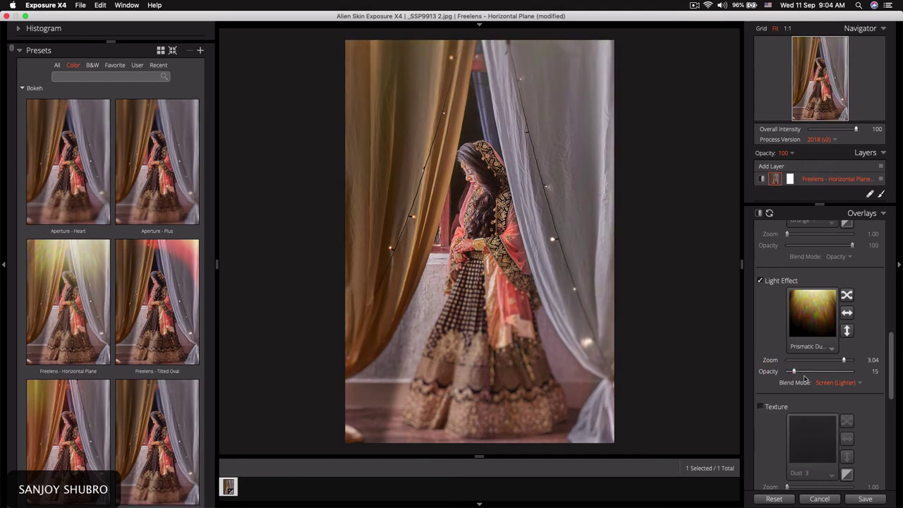
pyautogui.click(832, 382)
pyautogui.click(828, 404)
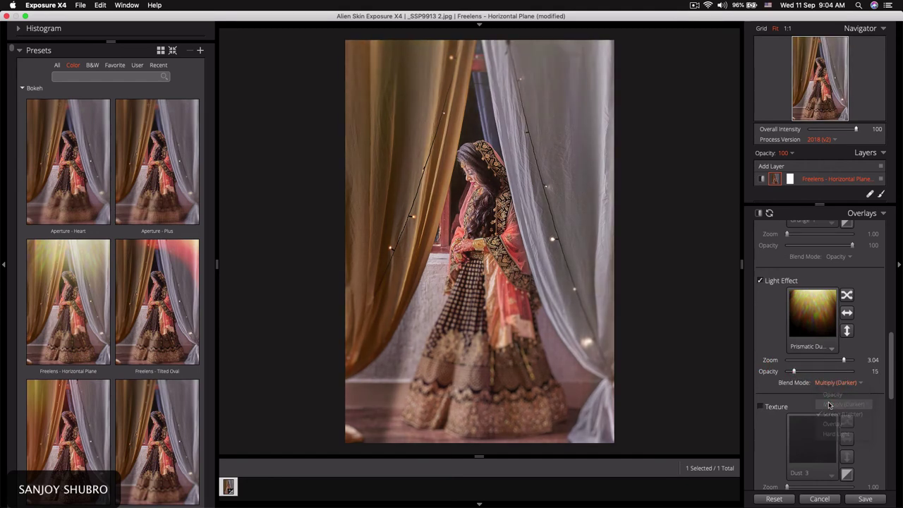
pyautogui.click(832, 382)
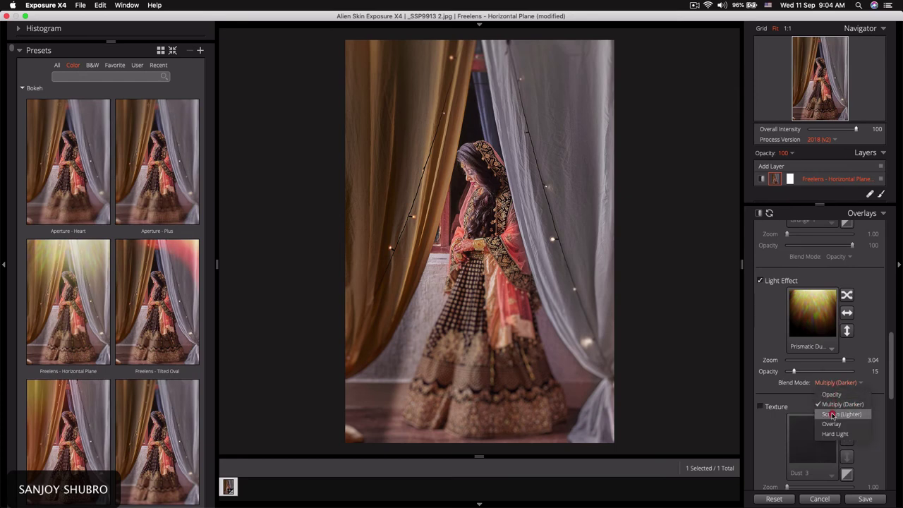
pyautogui.click(832, 414)
pyautogui.click(833, 384)
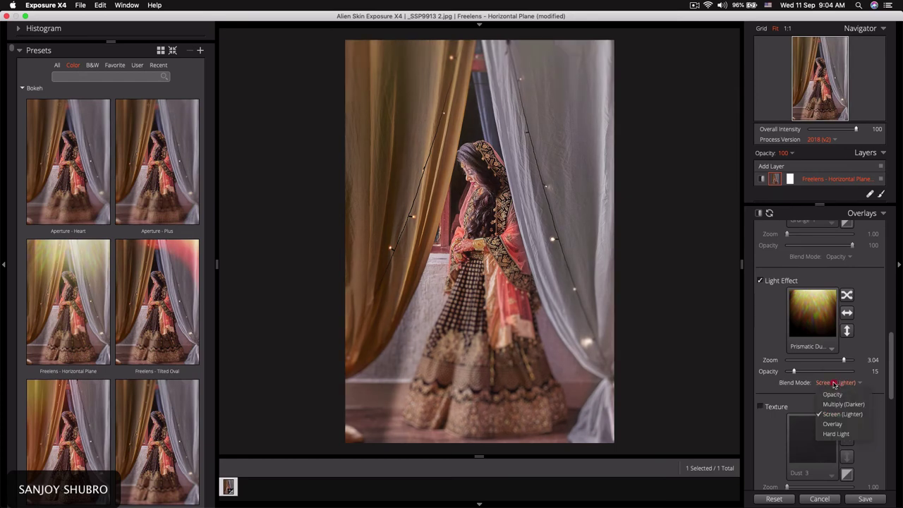
pyautogui.click(832, 433)
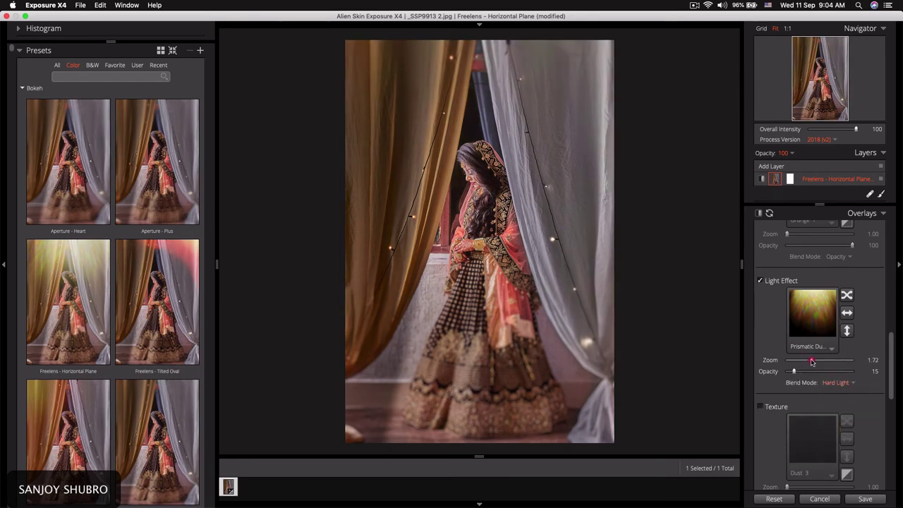
pyautogui.moveTo(812, 361); pyautogui.dragTo(832, 361)
# Apply the Red Glow light effect and lower Overall Intensity to 60
pyautogui.click(822, 308)
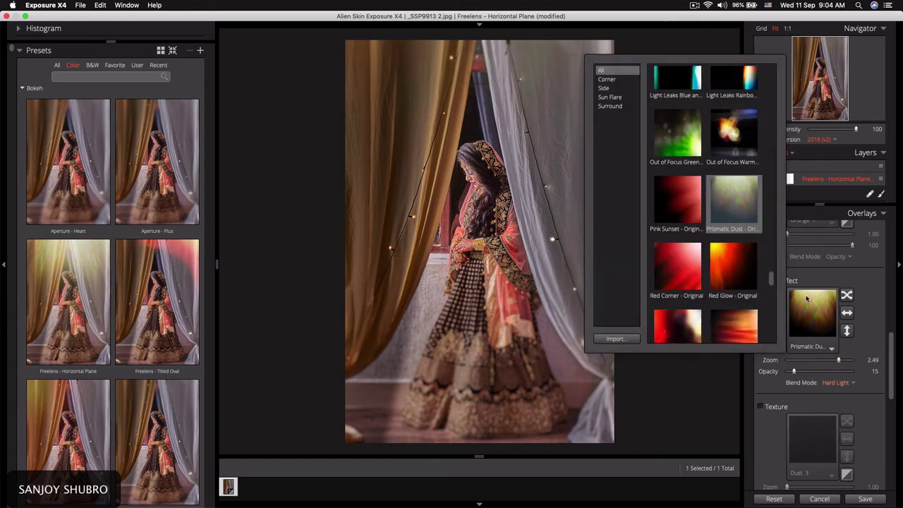
pyautogui.click(684, 204)
pyautogui.click(733, 201)
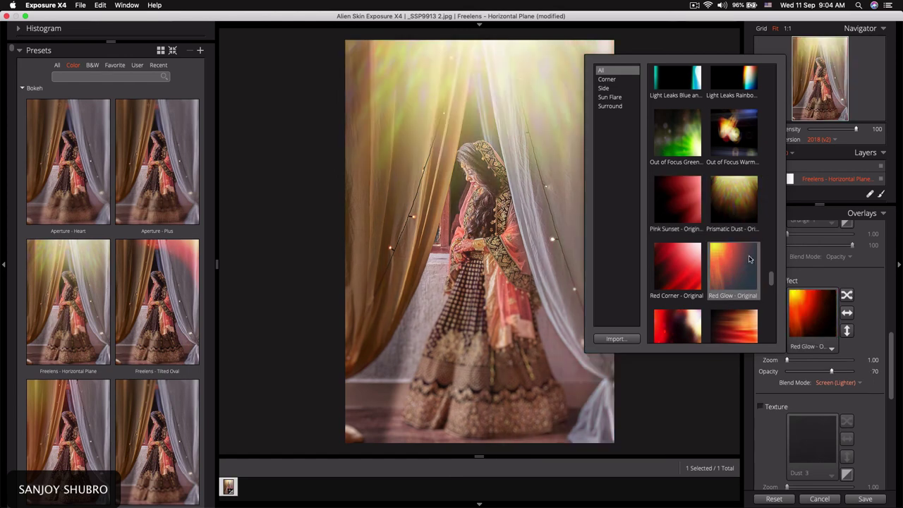
pyautogui.click(734, 273)
pyautogui.click(732, 273)
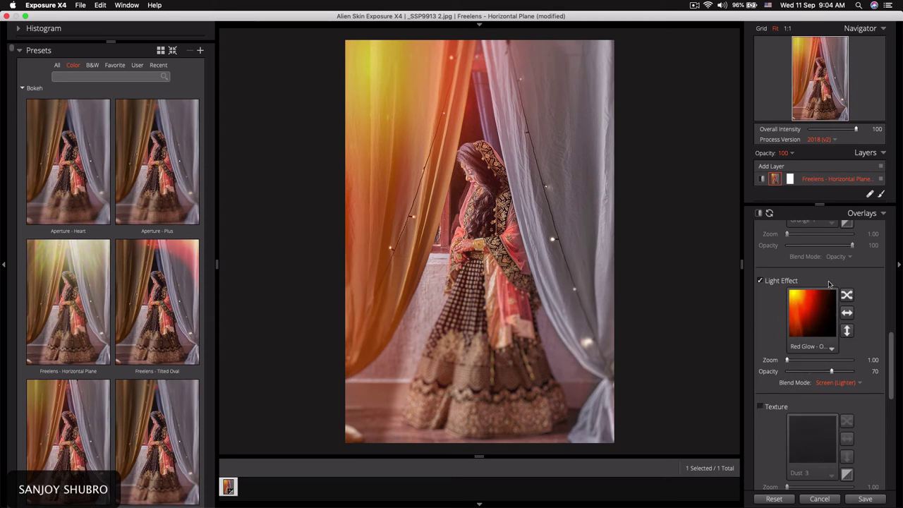
pyautogui.moveTo(855, 130)
pyautogui.mouseDown()
pyautogui.moveTo(820, 130)
pyautogui.moveTo(836, 129)
pyautogui.mouseUp()
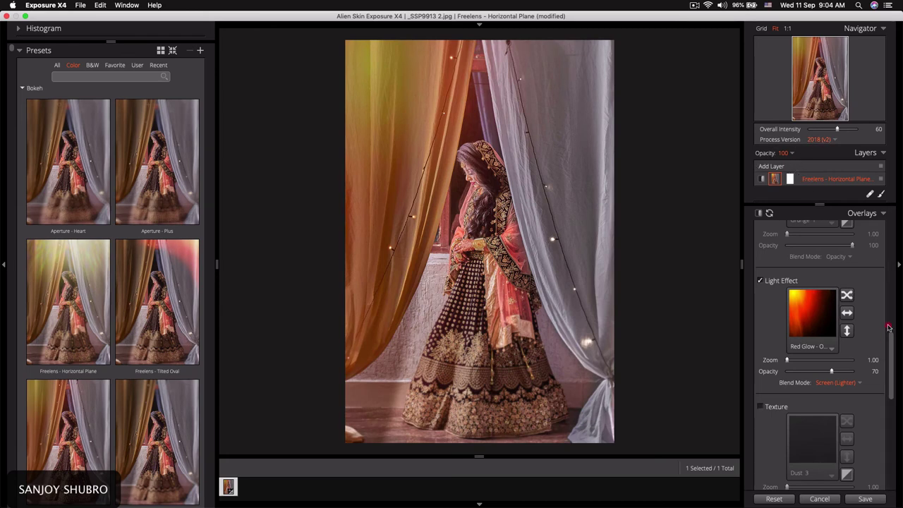
# Try the Grunge 8 border and a Plain Kodachrome frame border
pyautogui.scroll(5, 888, 327)
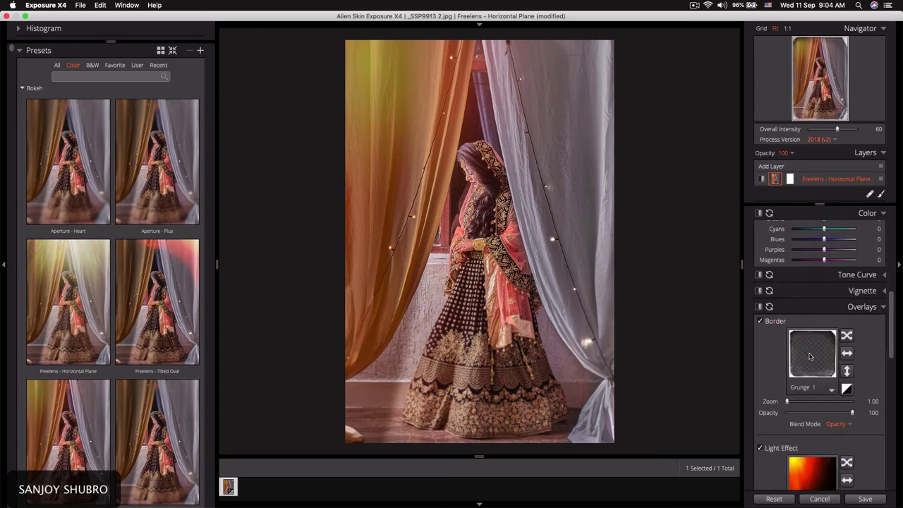
pyautogui.click(811, 353)
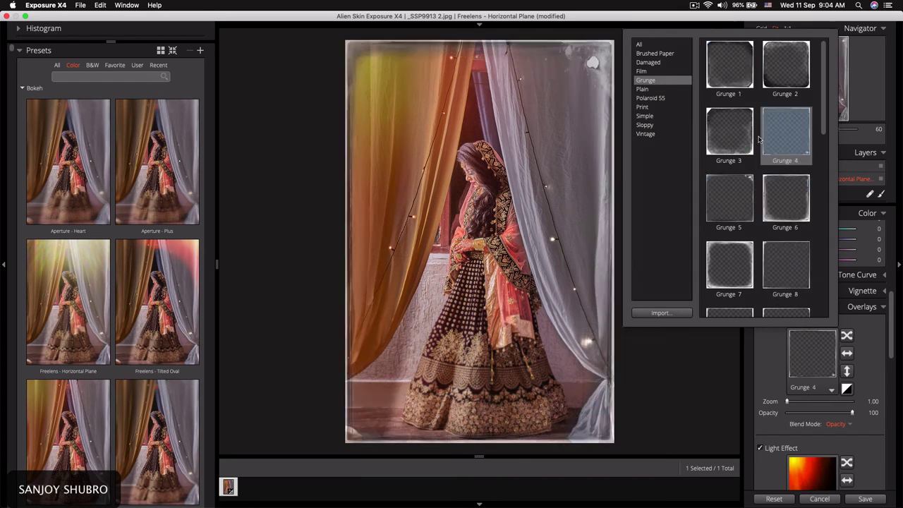
pyautogui.click(776, 261)
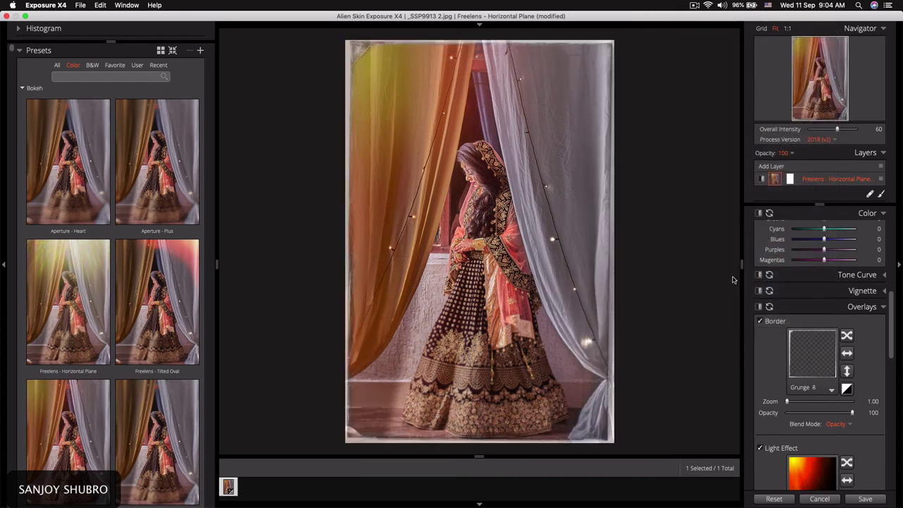
pyautogui.click(812, 347)
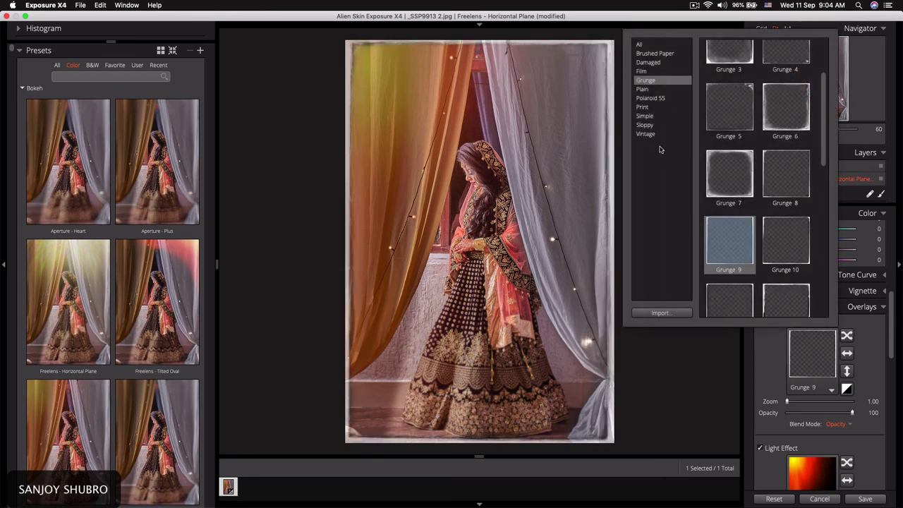
pyautogui.click(643, 89)
pyautogui.click(741, 132)
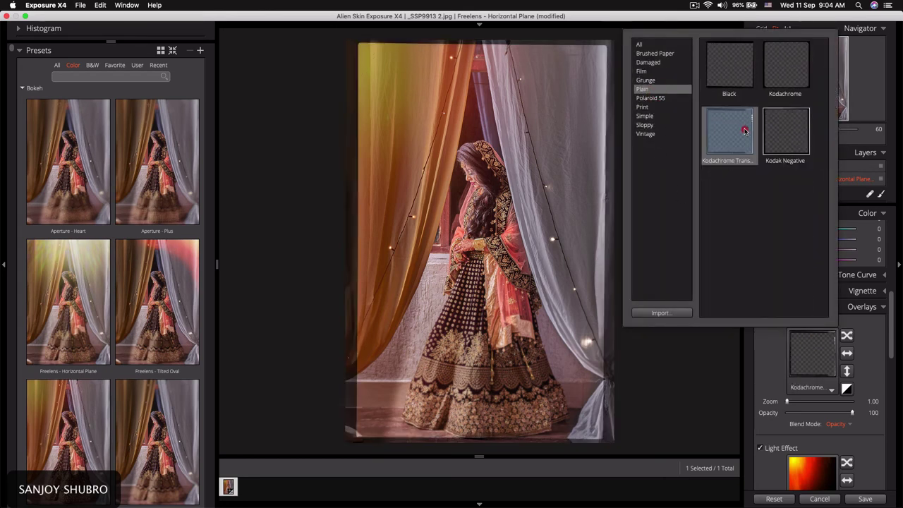
# Apply the Damaged 1 border and lower its opacity to 38
pyautogui.click(794, 340)
pyautogui.click(647, 63)
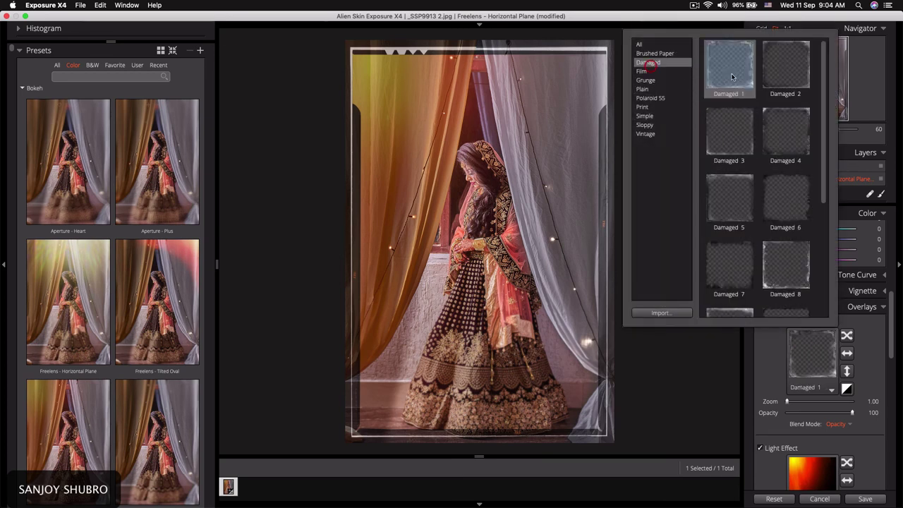
pyautogui.click(734, 69)
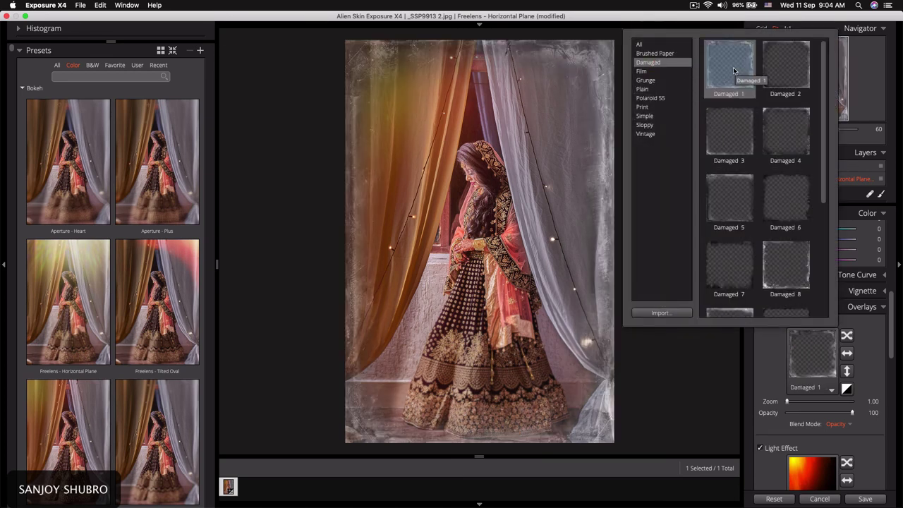
pyautogui.doubleClick(718, 84)
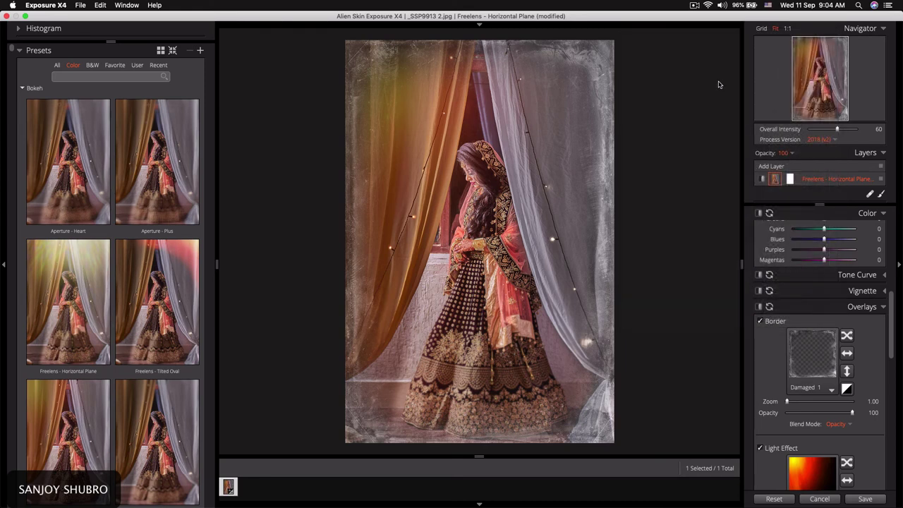
pyautogui.click(823, 413)
pyautogui.moveTo(810, 416); pyautogui.dragTo(809, 416)
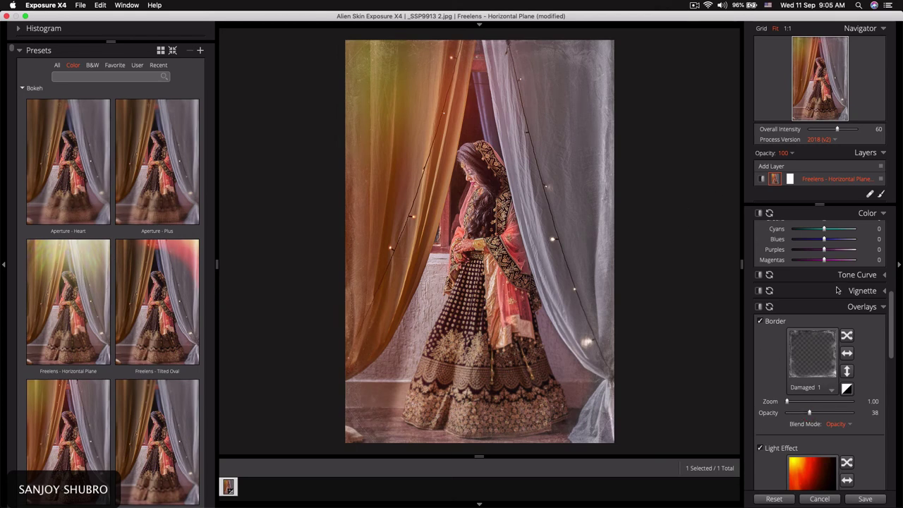
# Set the light effect zoom to 1.63 and opacity 100, and toggle Protect Location
pyautogui.scroll(-5, 838, 296)
pyautogui.moveTo(811, 313); pyautogui.dragTo(871, 325)
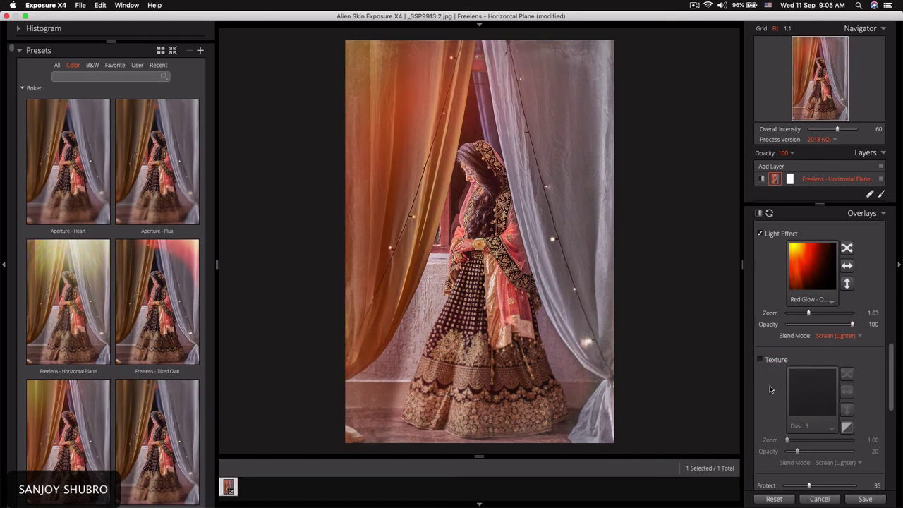
pyautogui.scroll(-5, 773, 384)
pyautogui.scroll(-5, 783, 367)
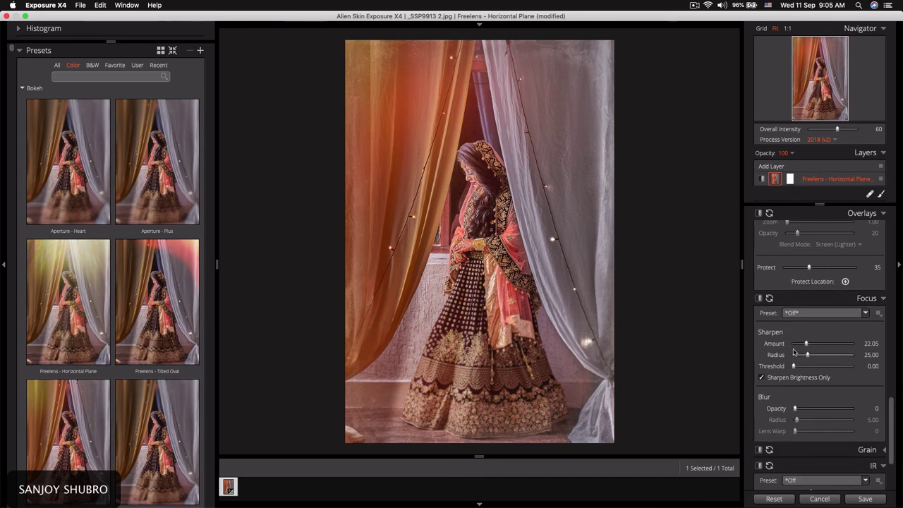
pyautogui.click(846, 282)
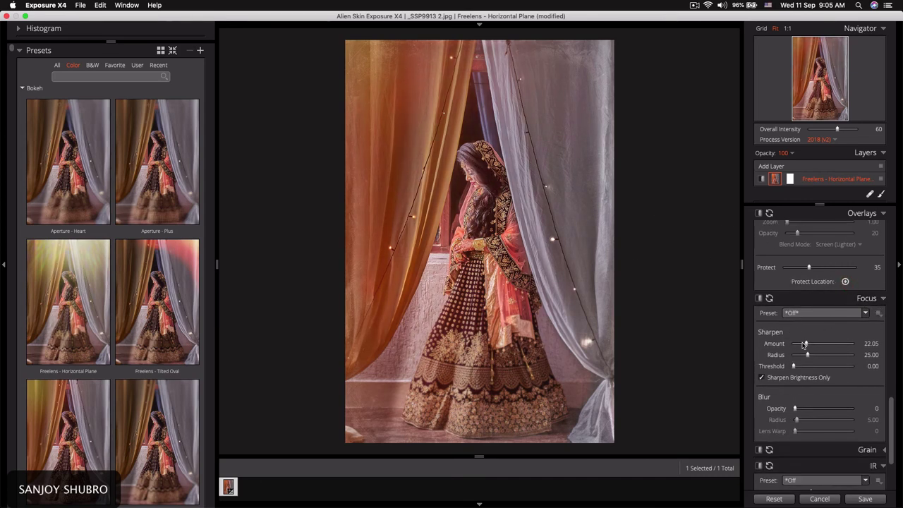
# Ease Sharpen Amount to 11.02 and raise Vibrance to 65
pyautogui.moveTo(810, 349); pyautogui.dragTo(800, 344)
pyautogui.scroll(5, 865, 310)
pyautogui.scroll(10, 868, 311)
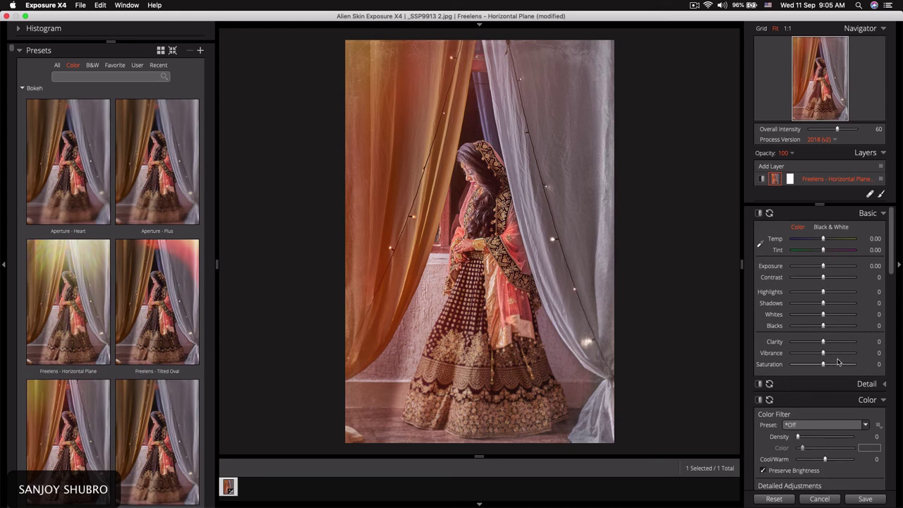
pyautogui.moveTo(822, 353); pyautogui.dragTo(848, 354)
# Set saturation: Reds 47, Oranges 12, Yellows -26, Magentas 38, Shadows 24, Midtones 23, Highlights -35
pyautogui.moveTo(890, 261); pyautogui.dragTo(889, 309)
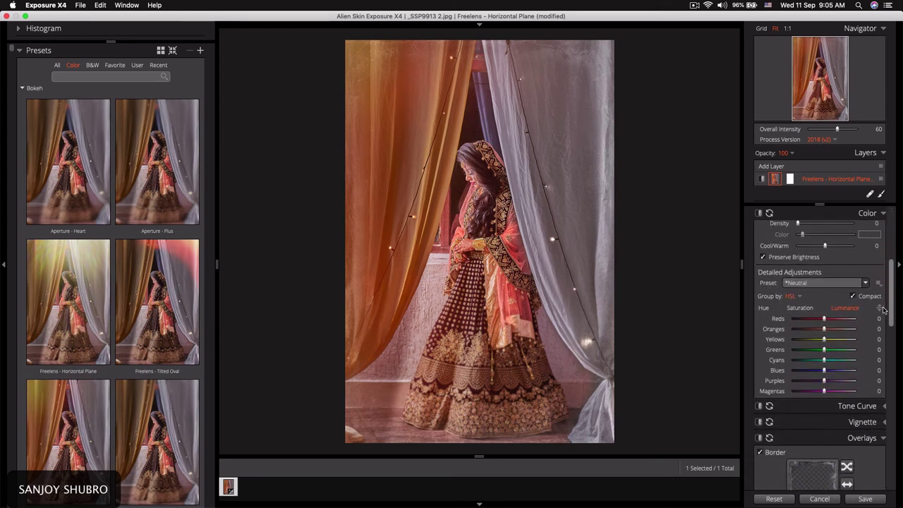
pyautogui.click(801, 308)
pyautogui.moveTo(827, 321)
pyautogui.mouseDown()
pyautogui.moveTo(839, 316)
pyautogui.moveTo(841, 333)
pyautogui.mouseUp()
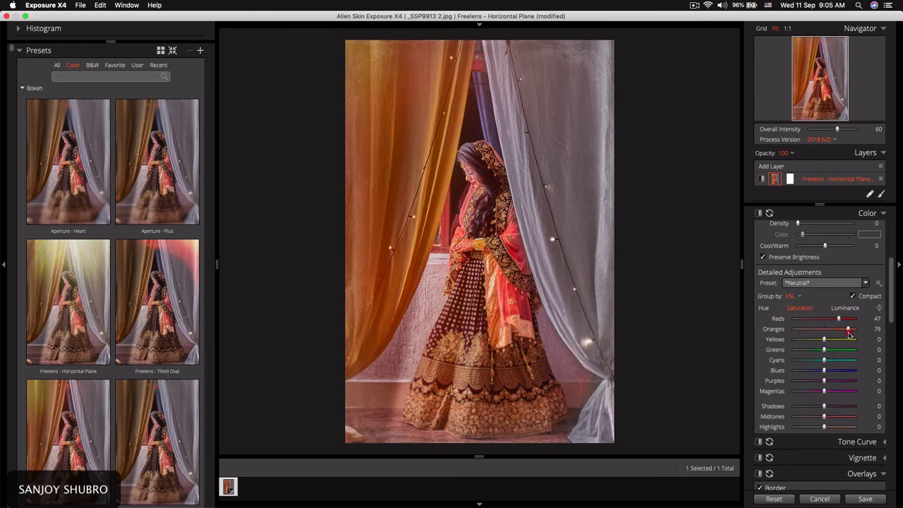
pyautogui.moveTo(820, 337)
pyautogui.mouseDown()
pyautogui.moveTo(802, 337)
pyautogui.moveTo(827, 342)
pyautogui.moveTo(817, 343)
pyautogui.mouseUp()
pyautogui.moveTo(817, 329)
pyautogui.mouseDown()
pyautogui.moveTo(834, 330)
pyautogui.moveTo(788, 340)
pyautogui.moveTo(816, 340)
pyautogui.mouseUp()
pyautogui.moveTo(824, 416)
pyautogui.mouseDown()
pyautogui.moveTo(794, 417)
pyautogui.moveTo(845, 416)
pyautogui.moveTo(795, 428)
pyautogui.moveTo(841, 427)
pyautogui.moveTo(782, 428)
pyautogui.moveTo(812, 427)
pyautogui.moveTo(780, 407)
pyautogui.mouseUp()
pyautogui.moveTo(838, 407)
pyautogui.mouseDown()
pyautogui.moveTo(824, 407)
pyautogui.moveTo(844, 391)
pyautogui.mouseUp()
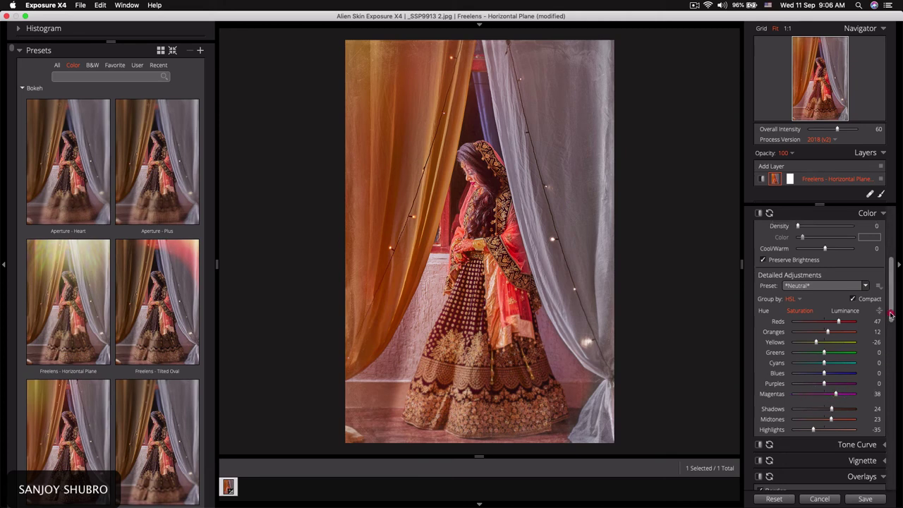
pyautogui.moveTo(890, 313); pyautogui.dragTo(876, 471)
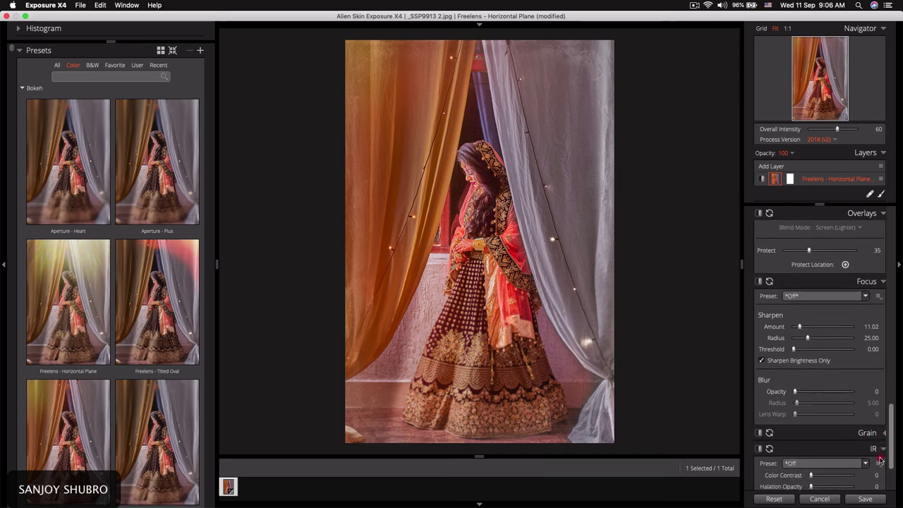
# Set IR Color Contrast to 87 and save the photo back to Capture One
pyautogui.scroll(-2, 876, 471)
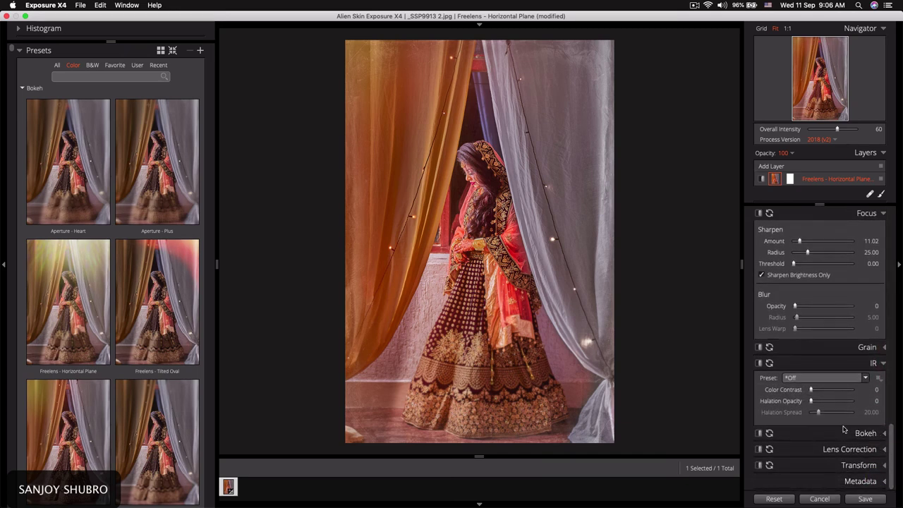
pyautogui.moveTo(811, 389); pyautogui.dragTo(844, 390)
pyautogui.moveTo(843, 390); pyautogui.dragTo(787, 399)
pyautogui.click(865, 500)
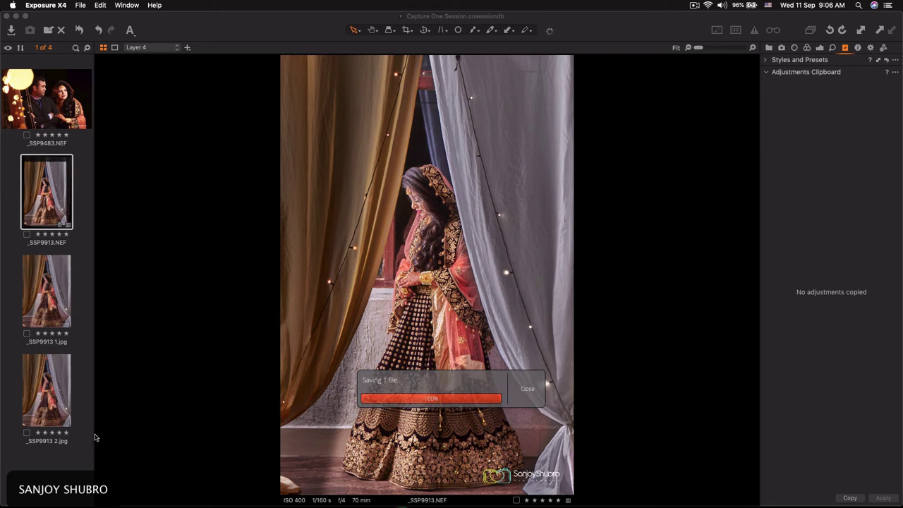
pyautogui.click(64, 385)
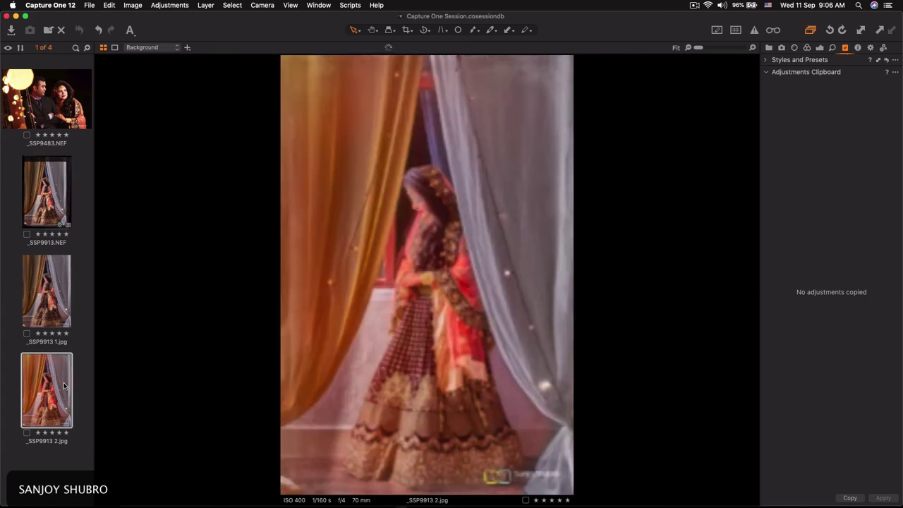
pyautogui.press('shift')
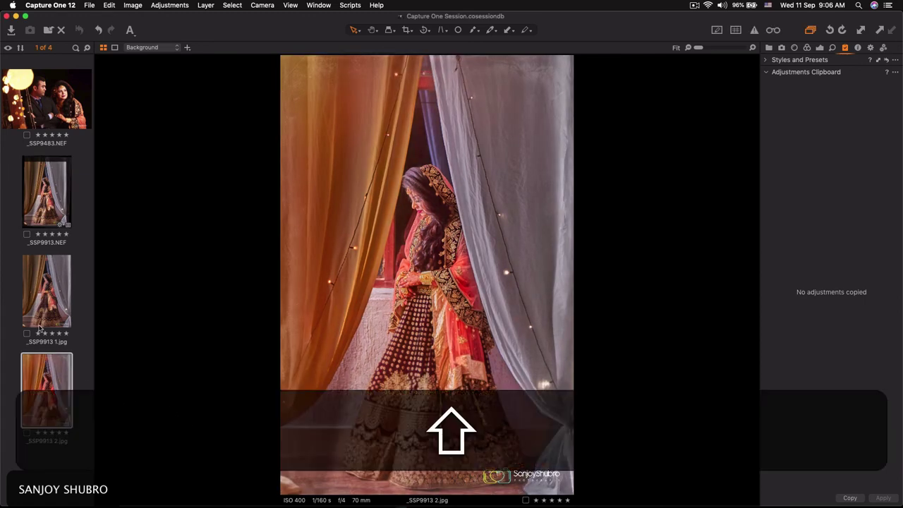
pyautogui.keyDown('shift'); pyautogui.click(40, 271); pyautogui.keyUp('shift')
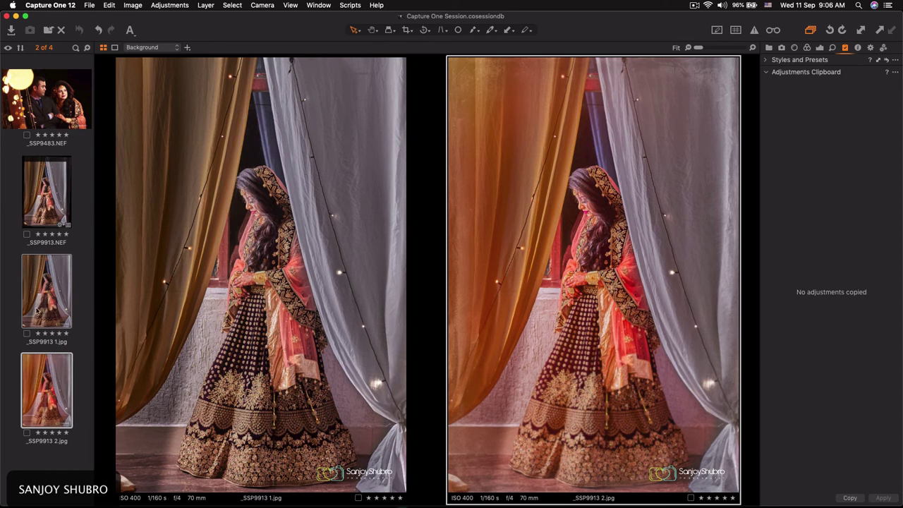
pyautogui.keyDown('super'); pyautogui.click(47, 308); pyautogui.keyUp('super')
pyautogui.keyDown('super'); pyautogui.click(50, 375); pyautogui.keyUp('super')
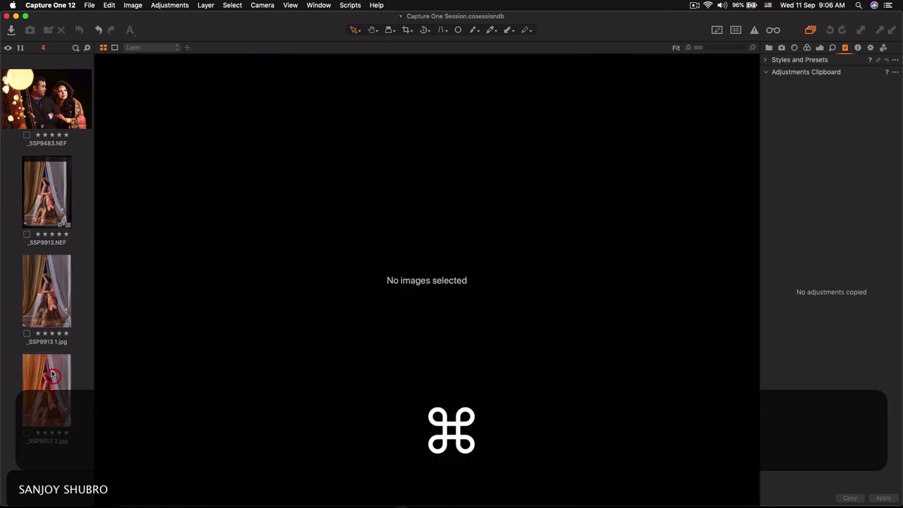
# Apply Saturation -4, Auto Levels, Highlight 94, Contrast 6, Brightness -13, checking at 50% zoom
pyautogui.click(819, 47)
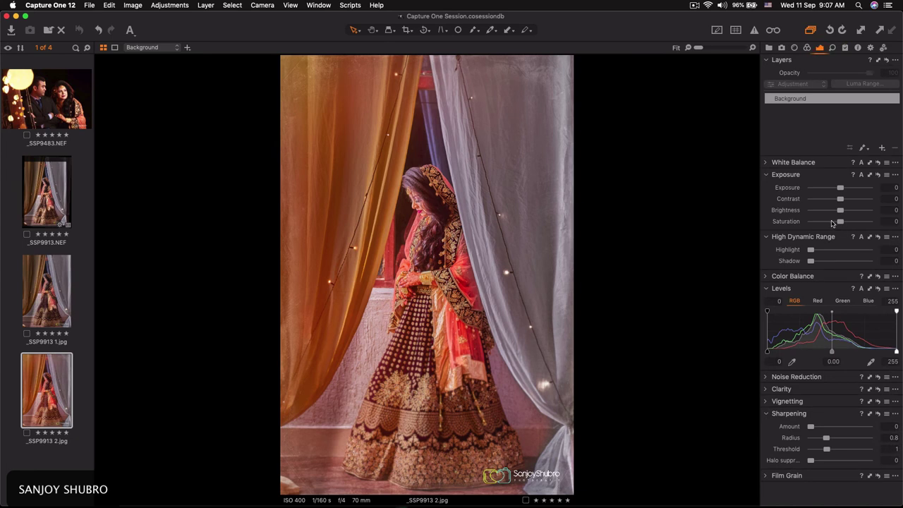
pyautogui.moveTo(831, 223); pyautogui.dragTo(839, 223)
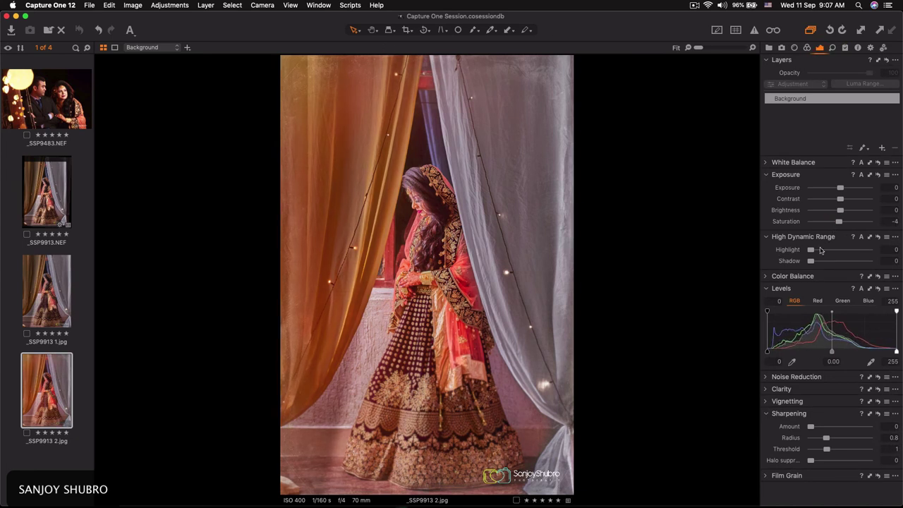
pyautogui.click(861, 288)
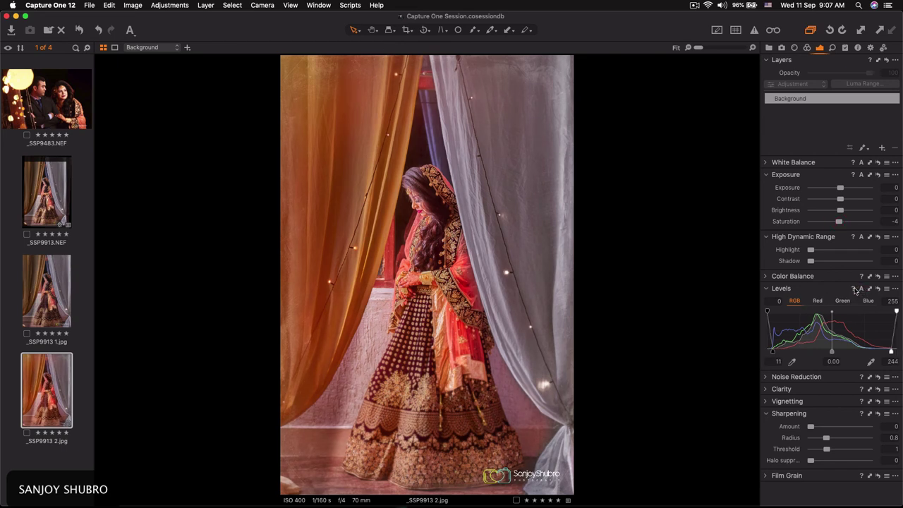
pyautogui.moveTo(833, 250)
pyautogui.mouseDown()
pyautogui.moveTo(872, 251)
pyautogui.moveTo(776, 262)
pyautogui.mouseUp()
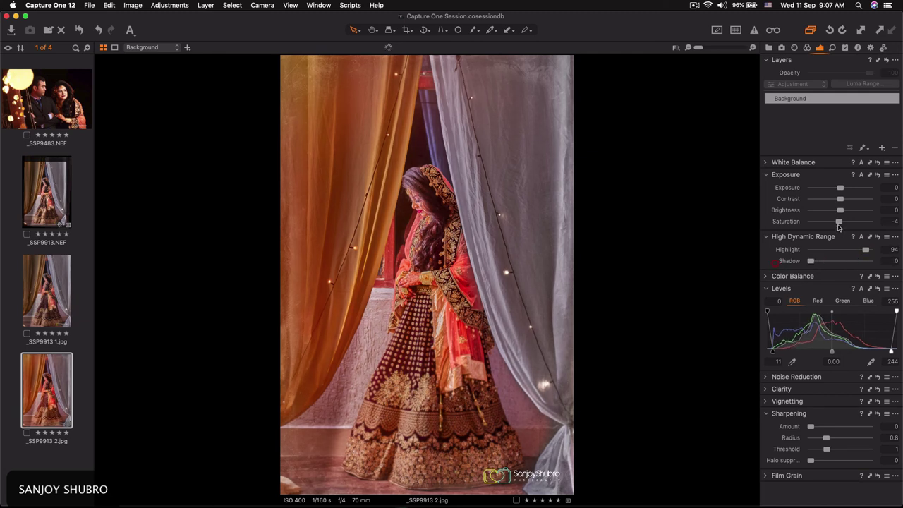
pyautogui.moveTo(840, 200)
pyautogui.mouseDown()
pyautogui.moveTo(857, 200)
pyautogui.moveTo(833, 211)
pyautogui.mouseUp()
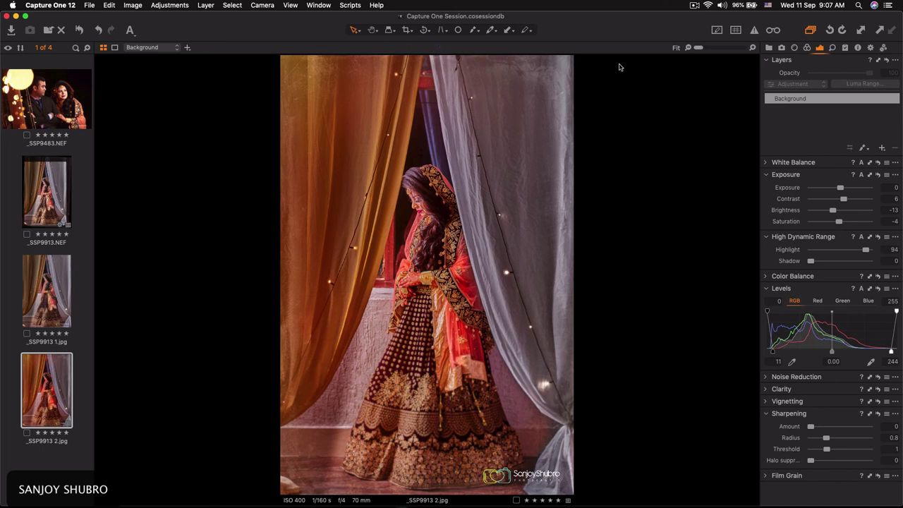
pyautogui.click(705, 49)
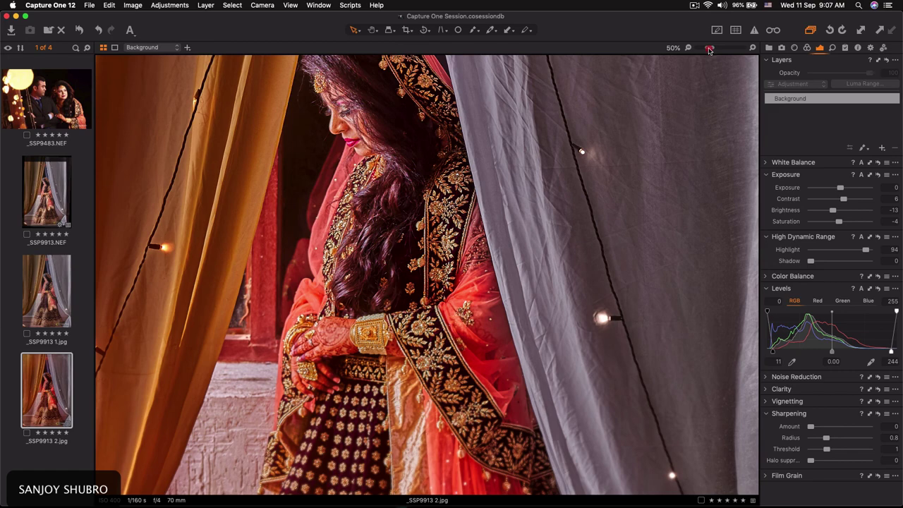
pyautogui.moveTo(709, 50); pyautogui.dragTo(692, 47)
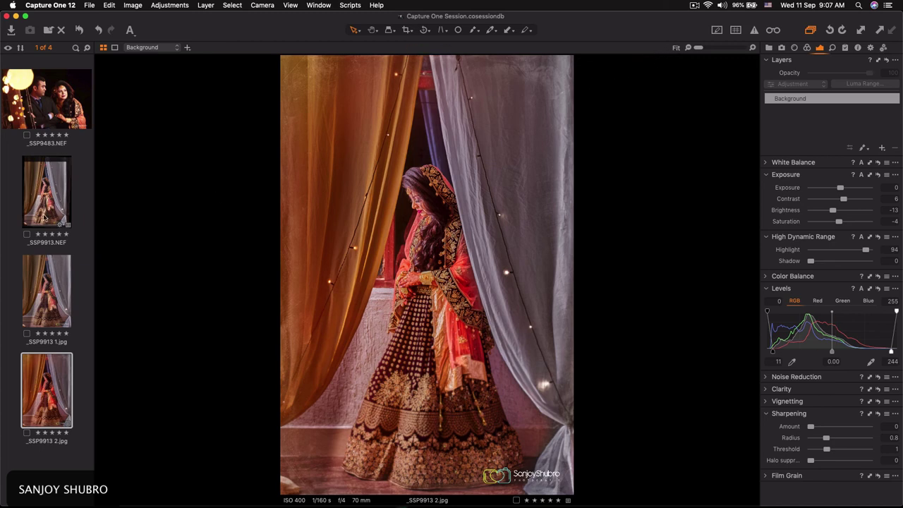
# Send _SSP9913.NEF to Alien Skin Exposure X4 as an edit variant
pyautogui.rightClick(48, 200)
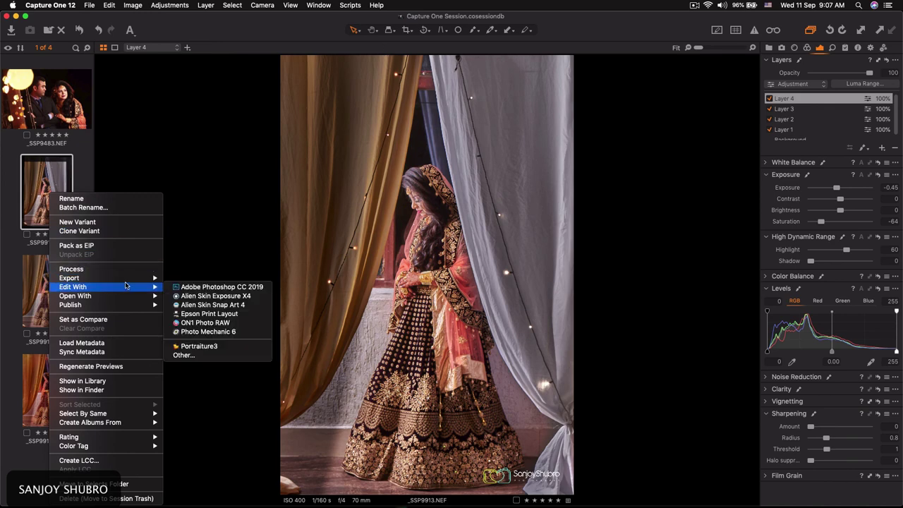
pyautogui.moveTo(73, 286)
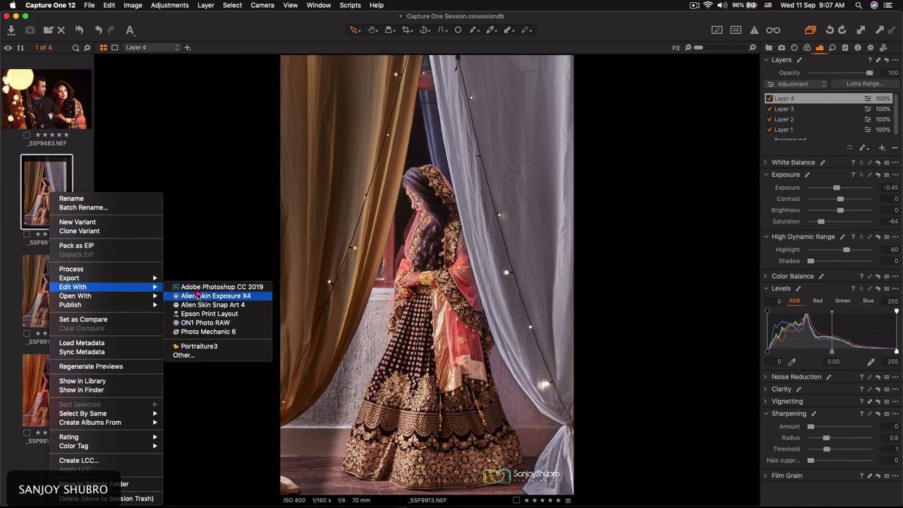
pyautogui.click(198, 295)
pyautogui.click(502, 167)
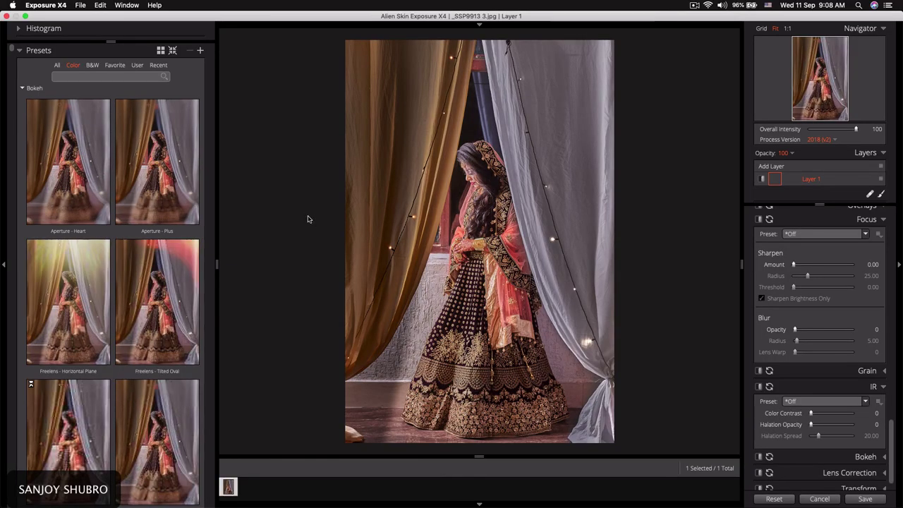
# Preview Agfa APX 25, Fuji Neopan 100 Acros and Ilford Delta 100, then apply Ilford HP5 Plus 400
pyautogui.click(93, 65)
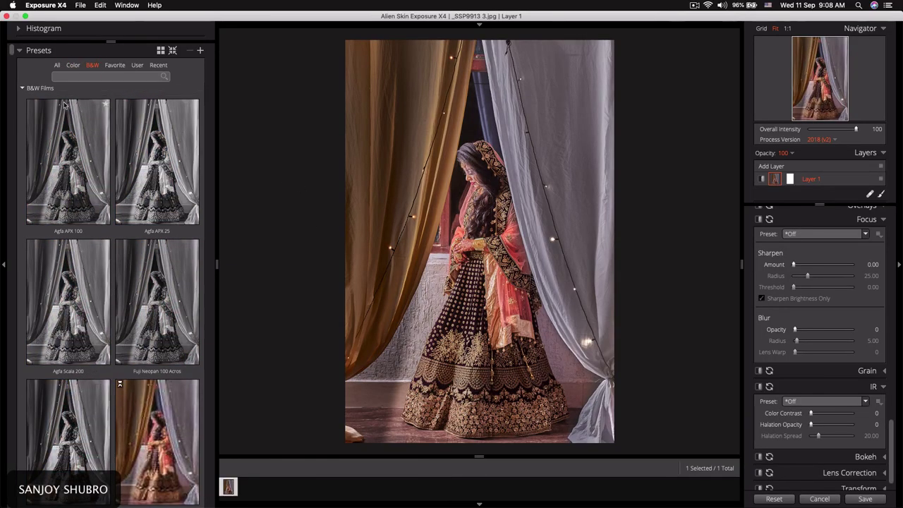
pyautogui.click(152, 176)
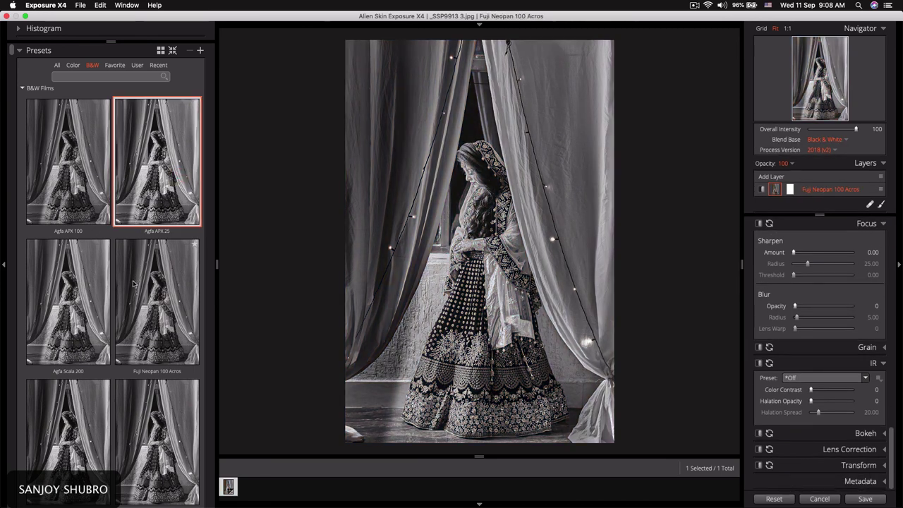
pyautogui.click(138, 289)
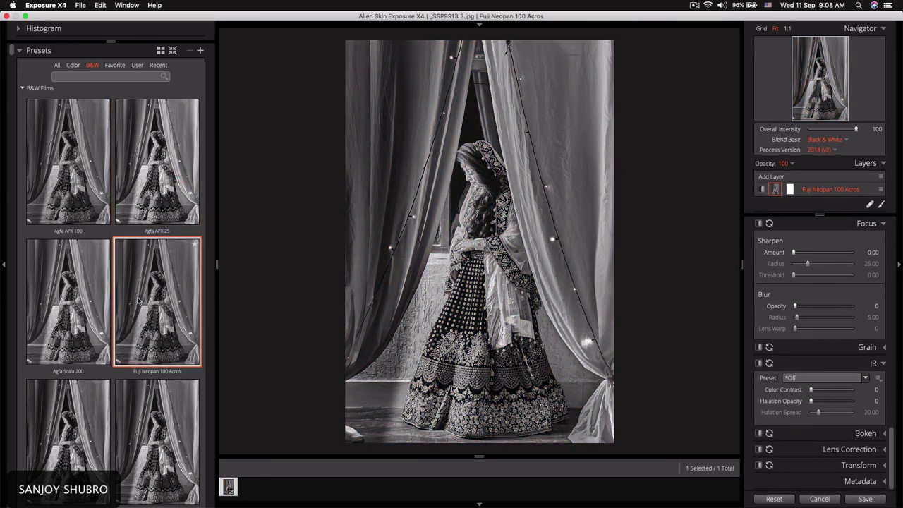
pyautogui.click(144, 417)
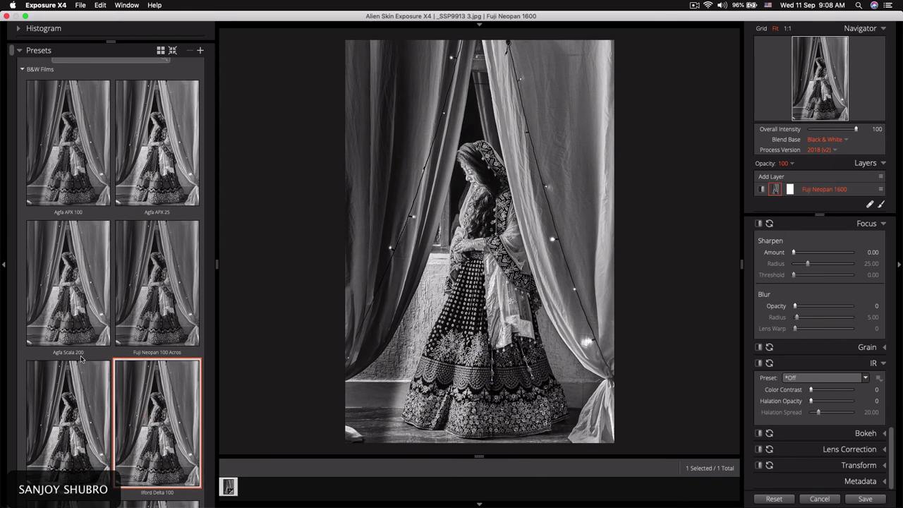
pyautogui.scroll(-5, 63, 331)
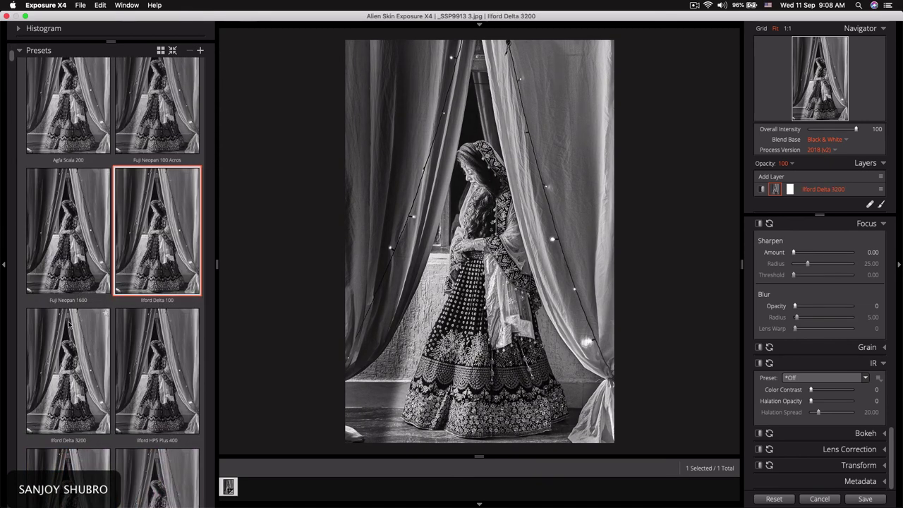
pyautogui.click(167, 379)
pyautogui.scroll(-8, 167, 379)
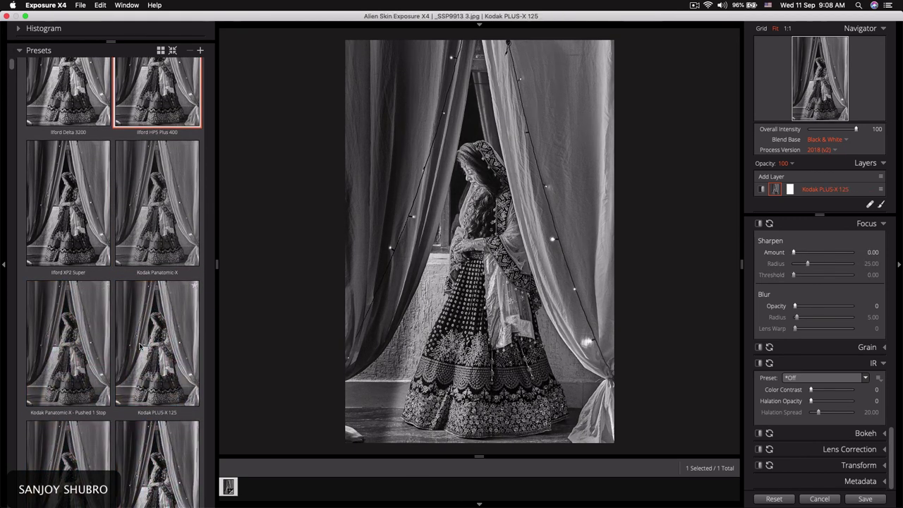
pyautogui.scroll(-7, 142, 343)
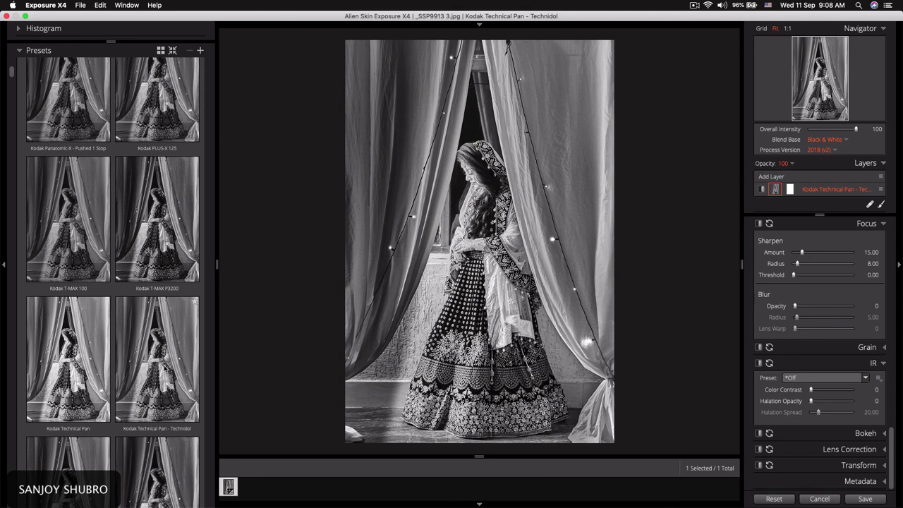
pyautogui.scroll(-5, 164, 353)
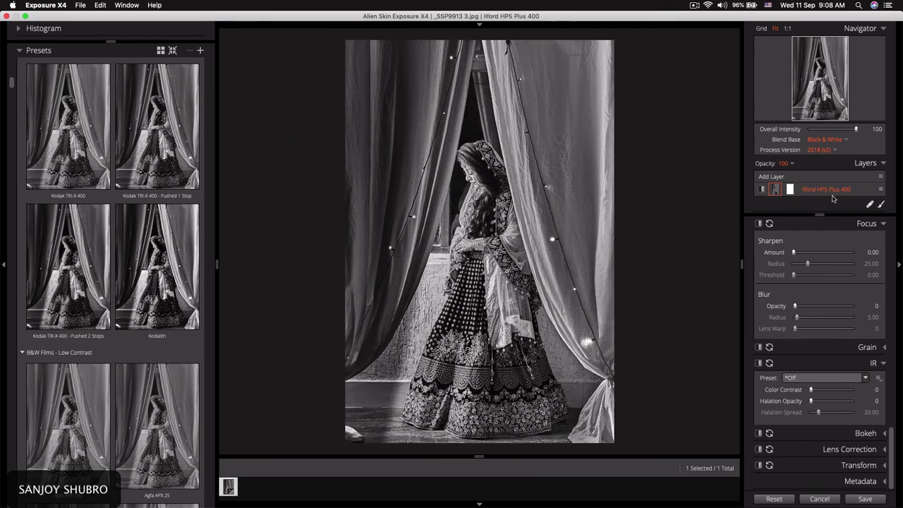
# Set Exposure to -0.51 and Shadows to 44, then save back to Capture One
pyautogui.click(883, 223)
pyautogui.click(883, 363)
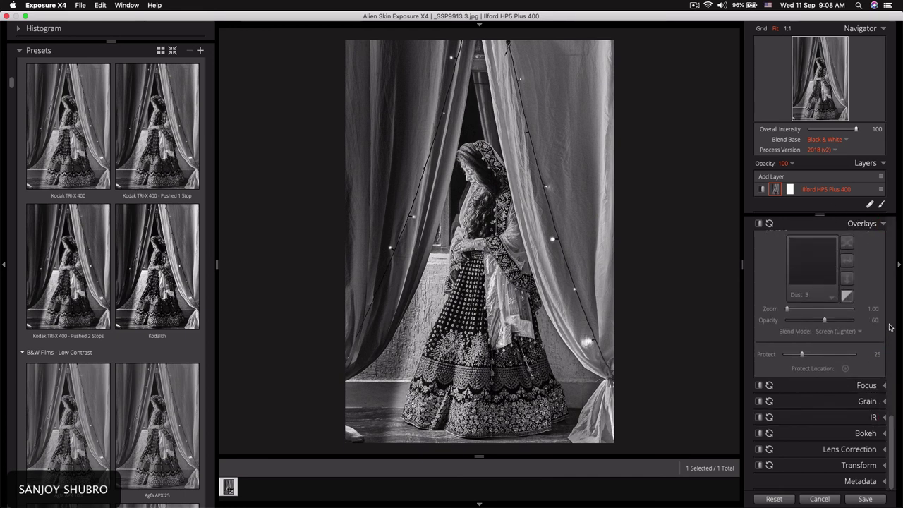
pyautogui.click(882, 224)
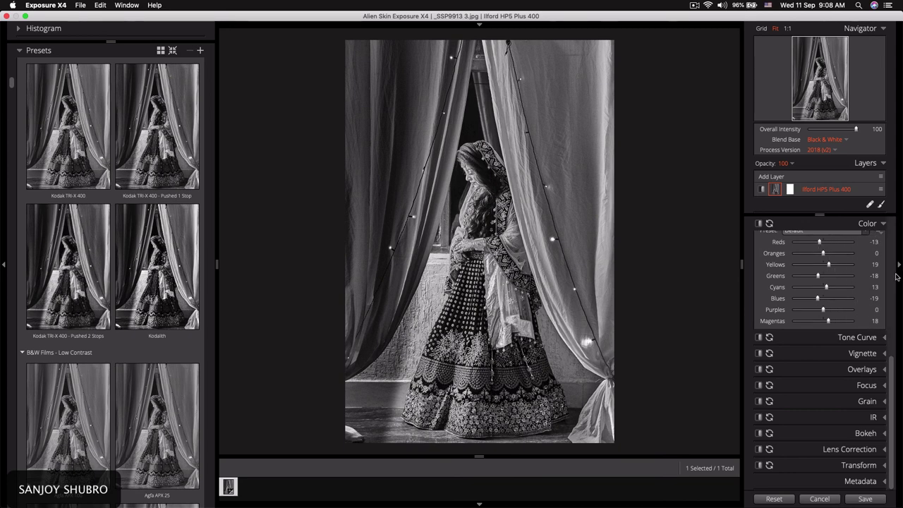
pyautogui.scroll(5, 886, 370)
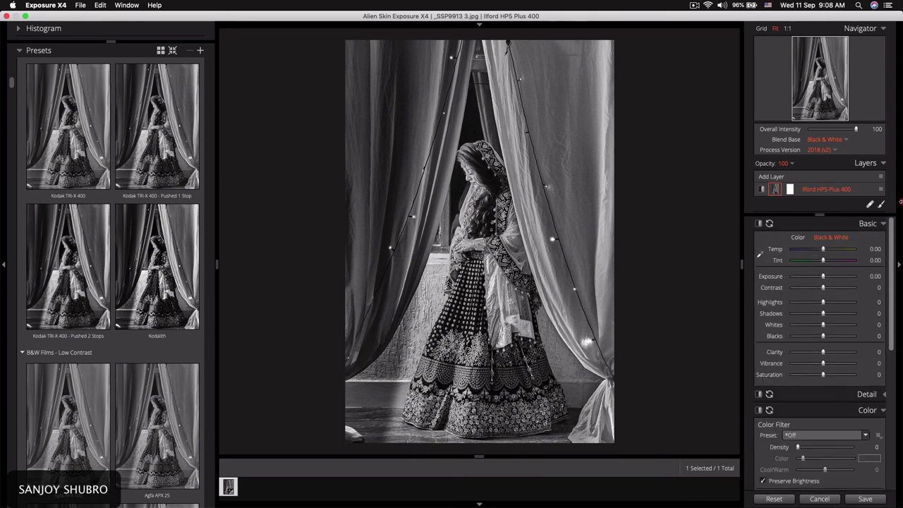
pyautogui.click(823, 276)
pyautogui.moveTo(823, 277); pyautogui.dragTo(818, 277)
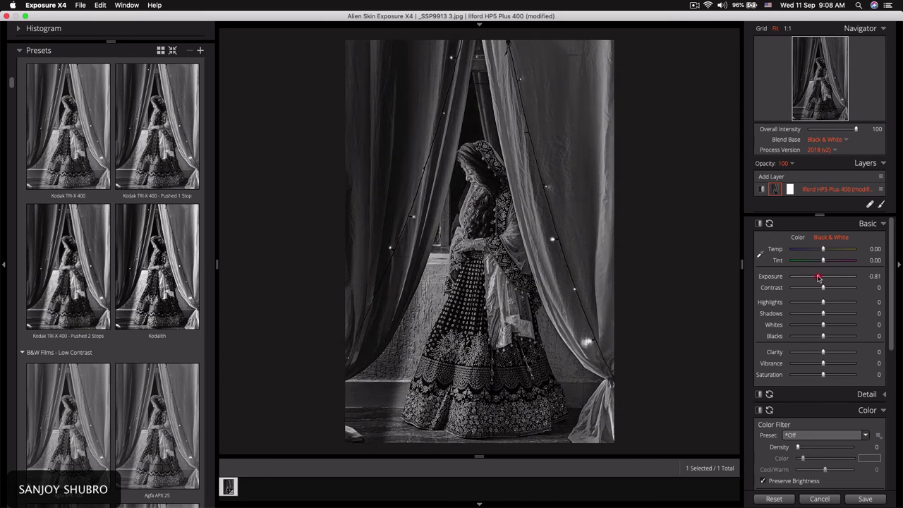
pyautogui.moveTo(819, 278); pyautogui.dragTo(820, 278)
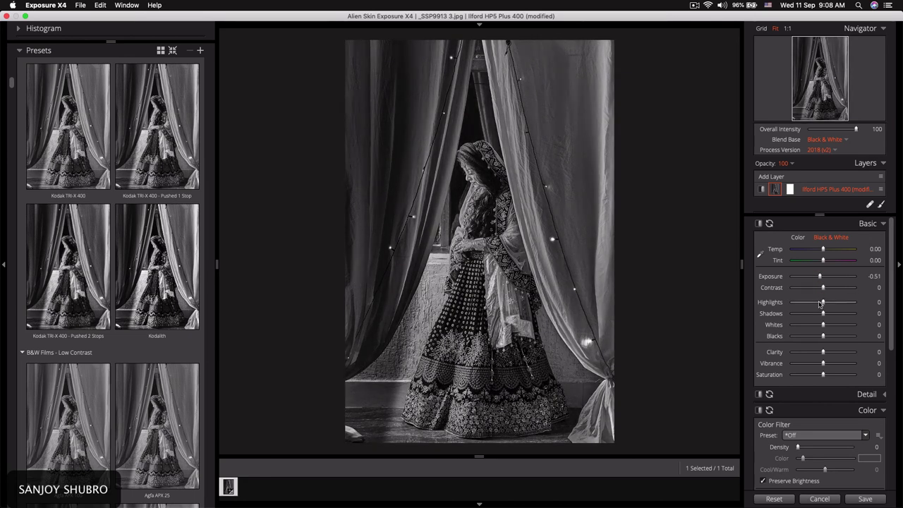
pyautogui.moveTo(822, 313); pyautogui.dragTo(838, 315)
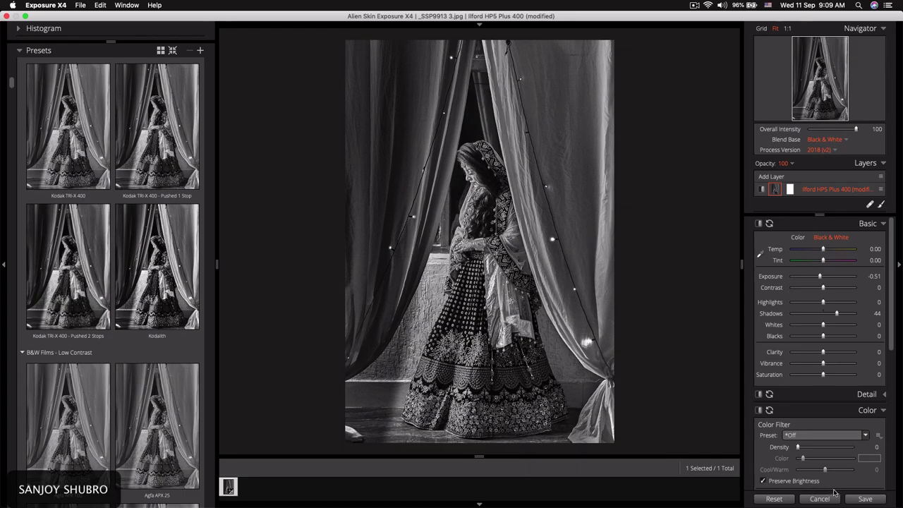
pyautogui.click(865, 499)
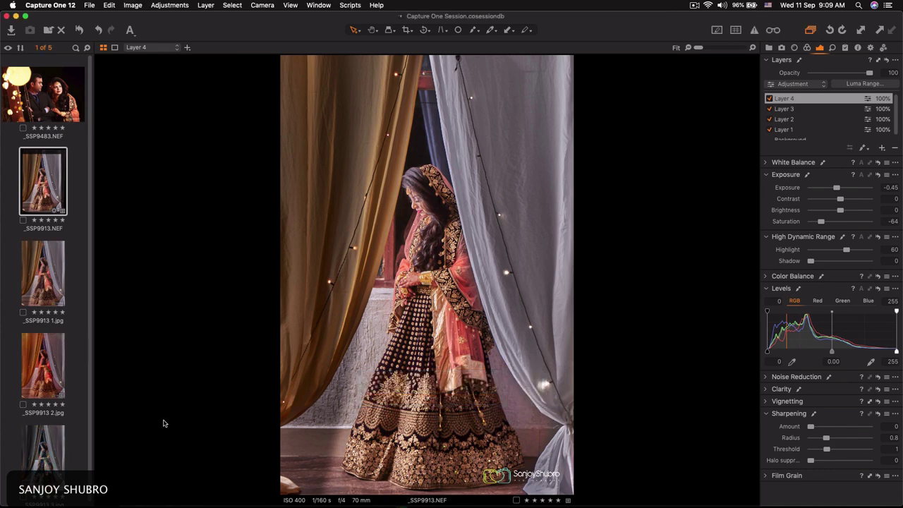
# Select _SSP9913 2.jpg, then add _SSP9913 1.jpg and _SSP9913 3.jpg to view all three together
pyautogui.click(47, 361)
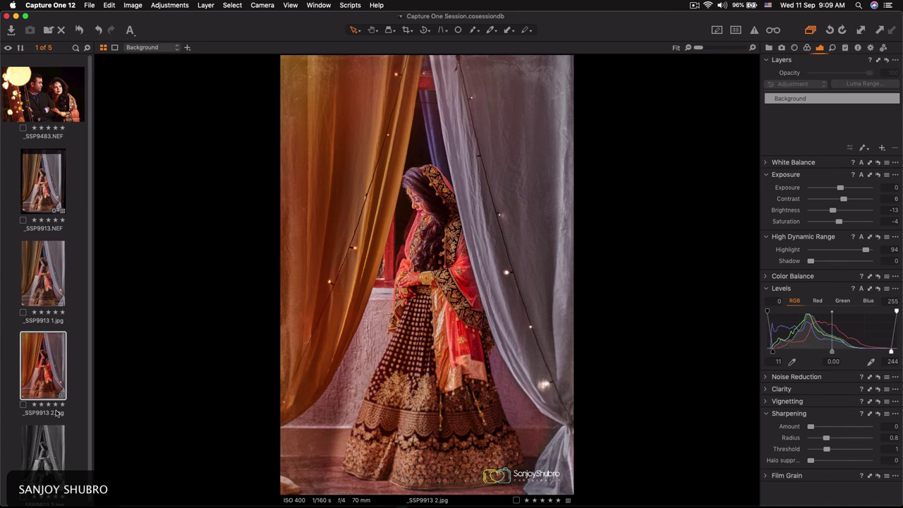
pyautogui.keyDown('super'); pyautogui.click(46, 292); pyautogui.keyUp('super')
pyautogui.keyDown('super'); pyautogui.click(54, 443); pyautogui.keyUp('super')
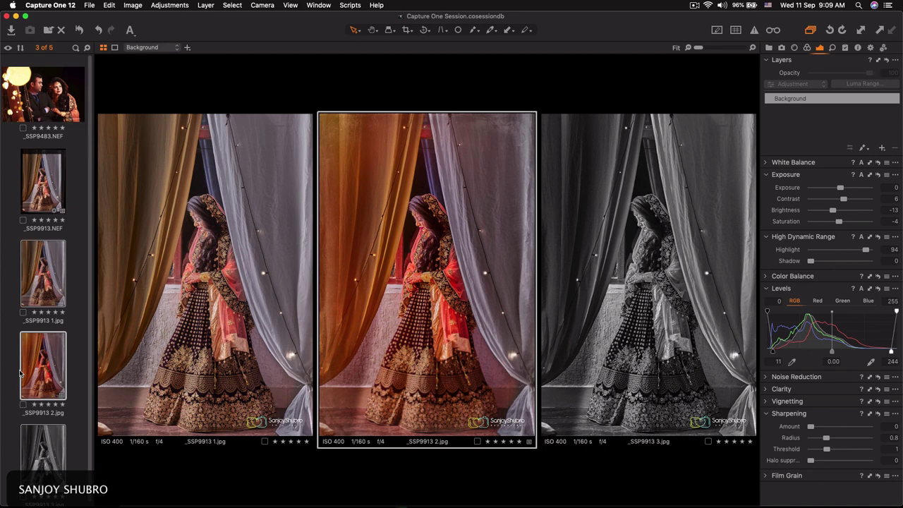
# Remove _SSP9913 1.jpg from the selection, leaving the warm 2.jpg and black-and-white 3.jpg
pyautogui.keyDown('super'); pyautogui.click(48, 282); pyautogui.keyUp('super')
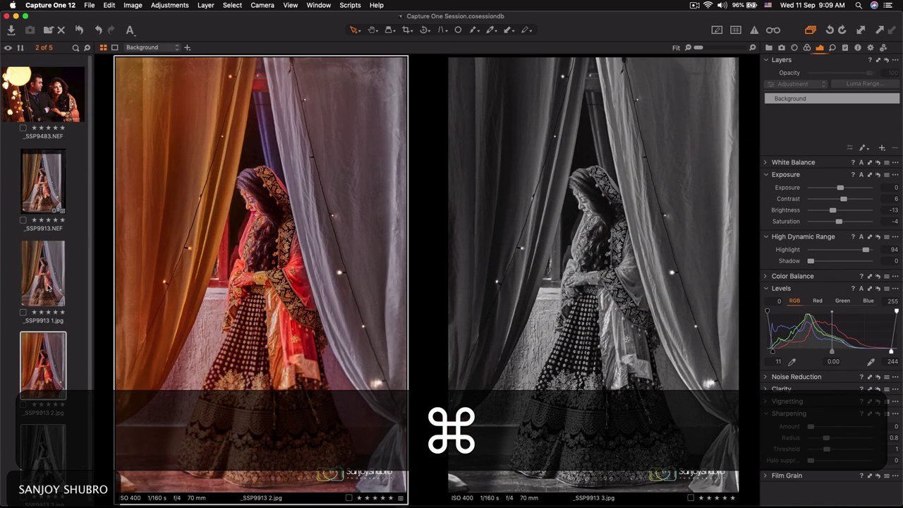